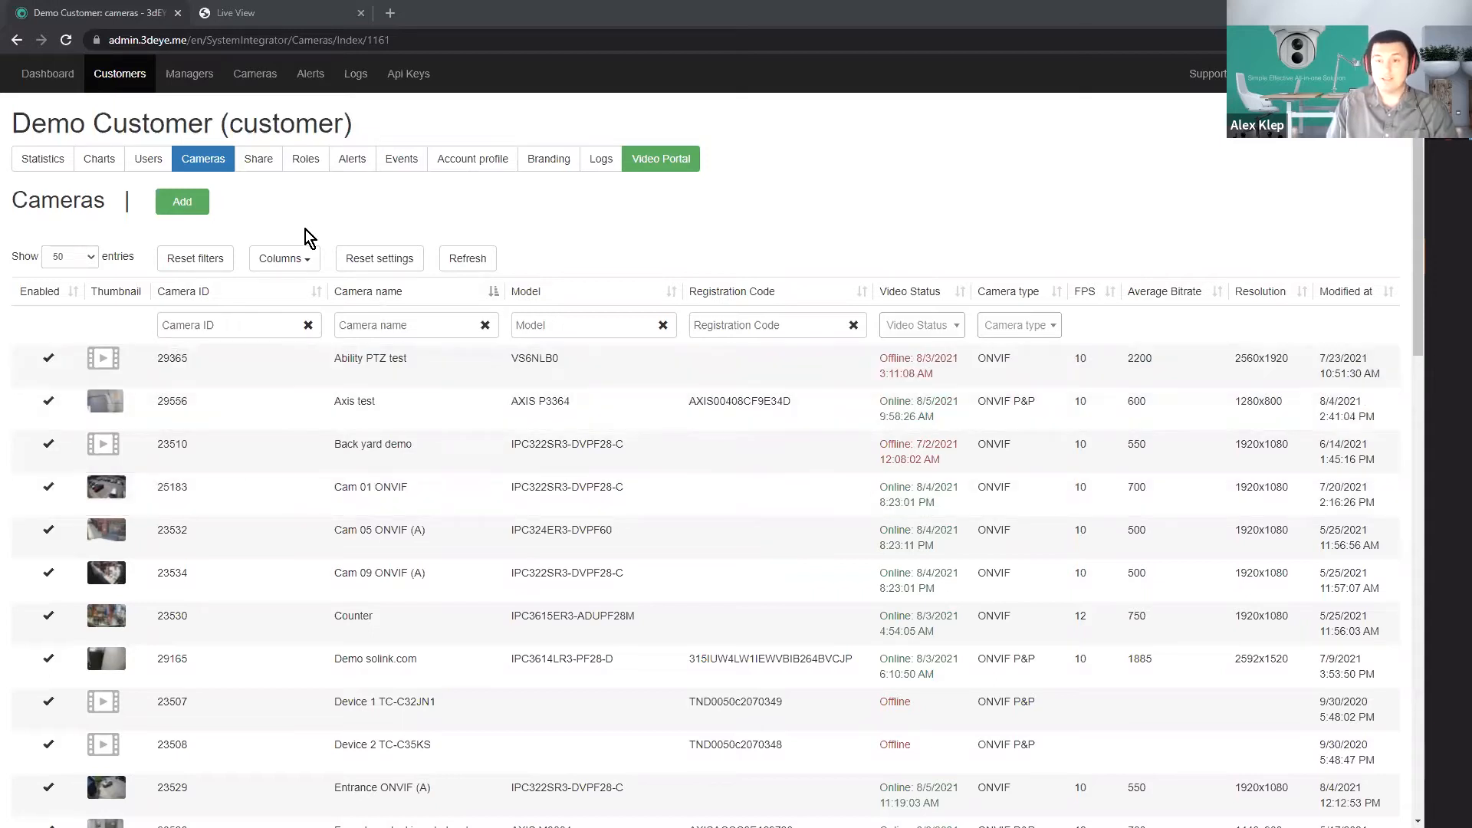
Start adding a new P&P camera to the customer with custom credentials, and switch to the Push Firmware Installer.
click(203, 203)
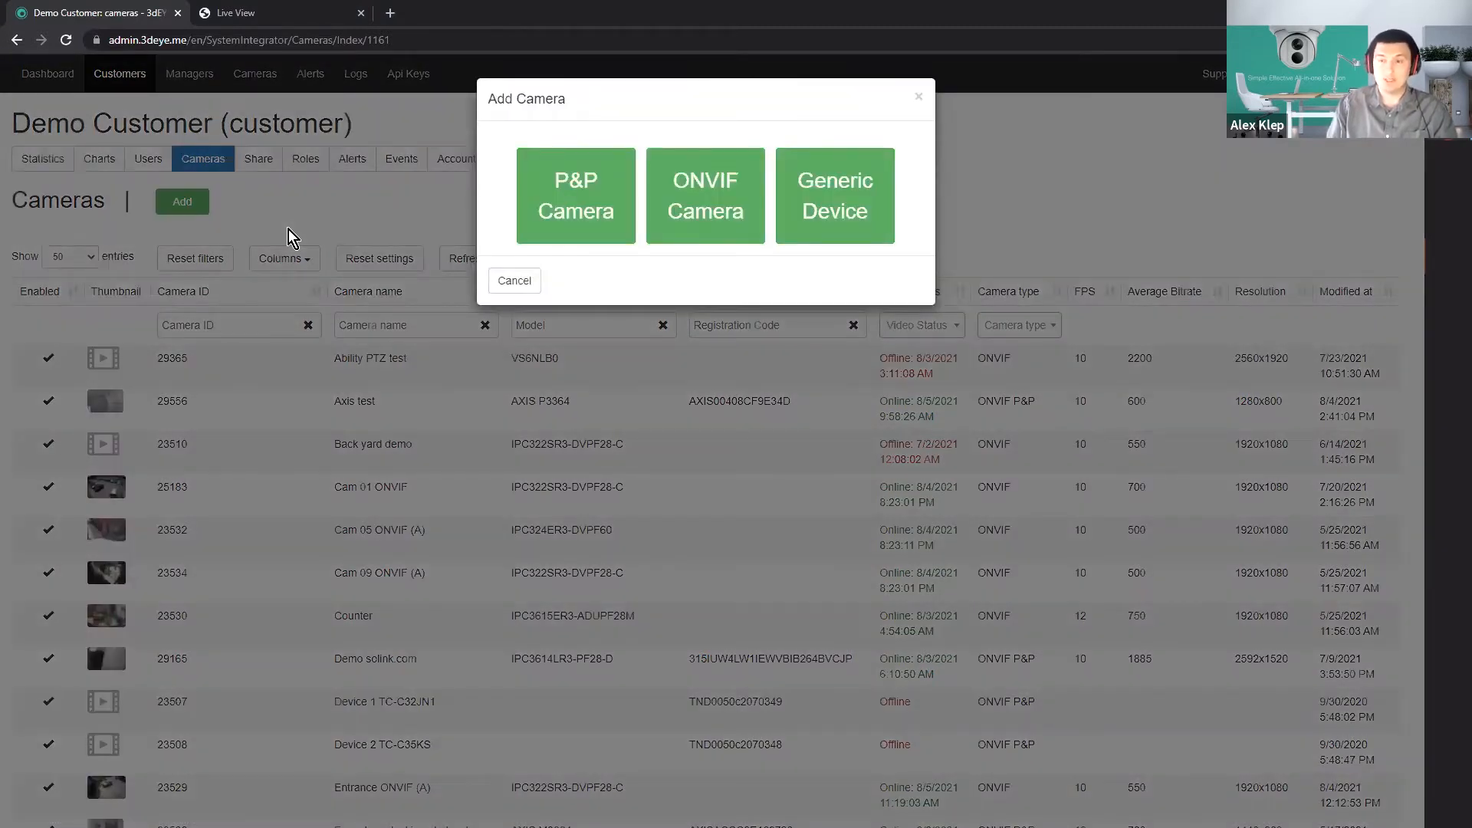
click(583, 206)
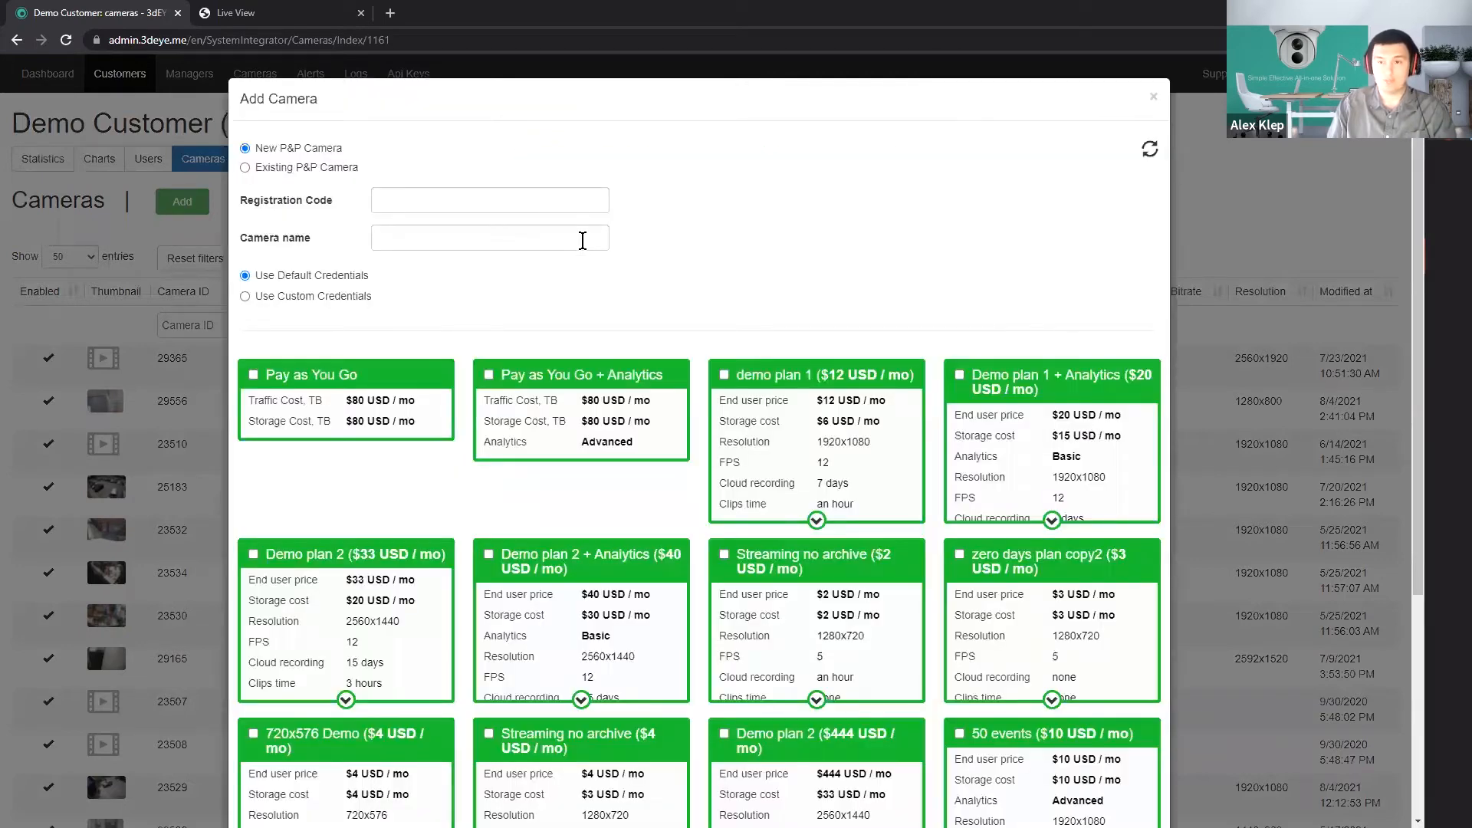
click(447, 200)
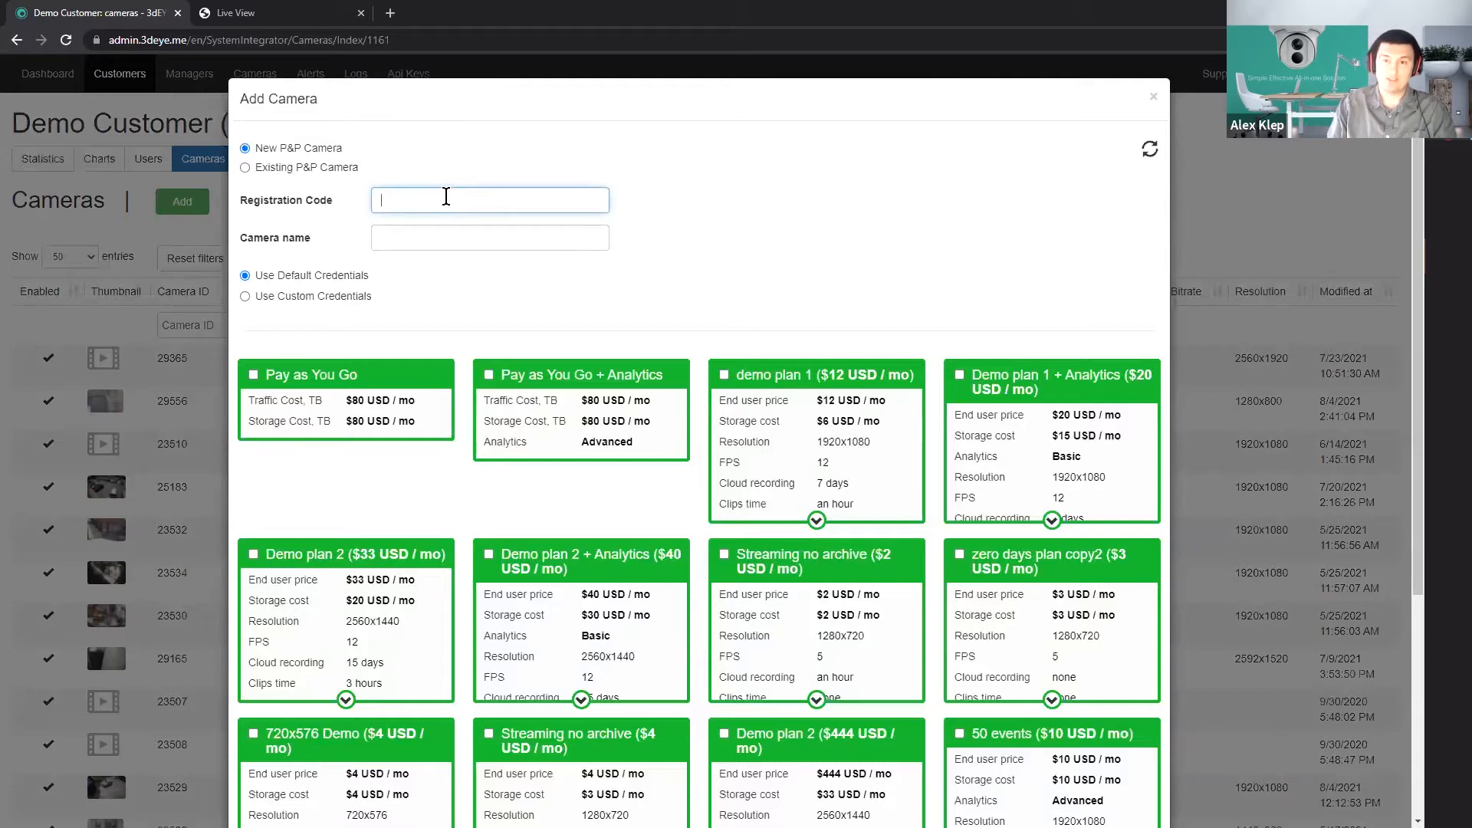
click(344, 296)
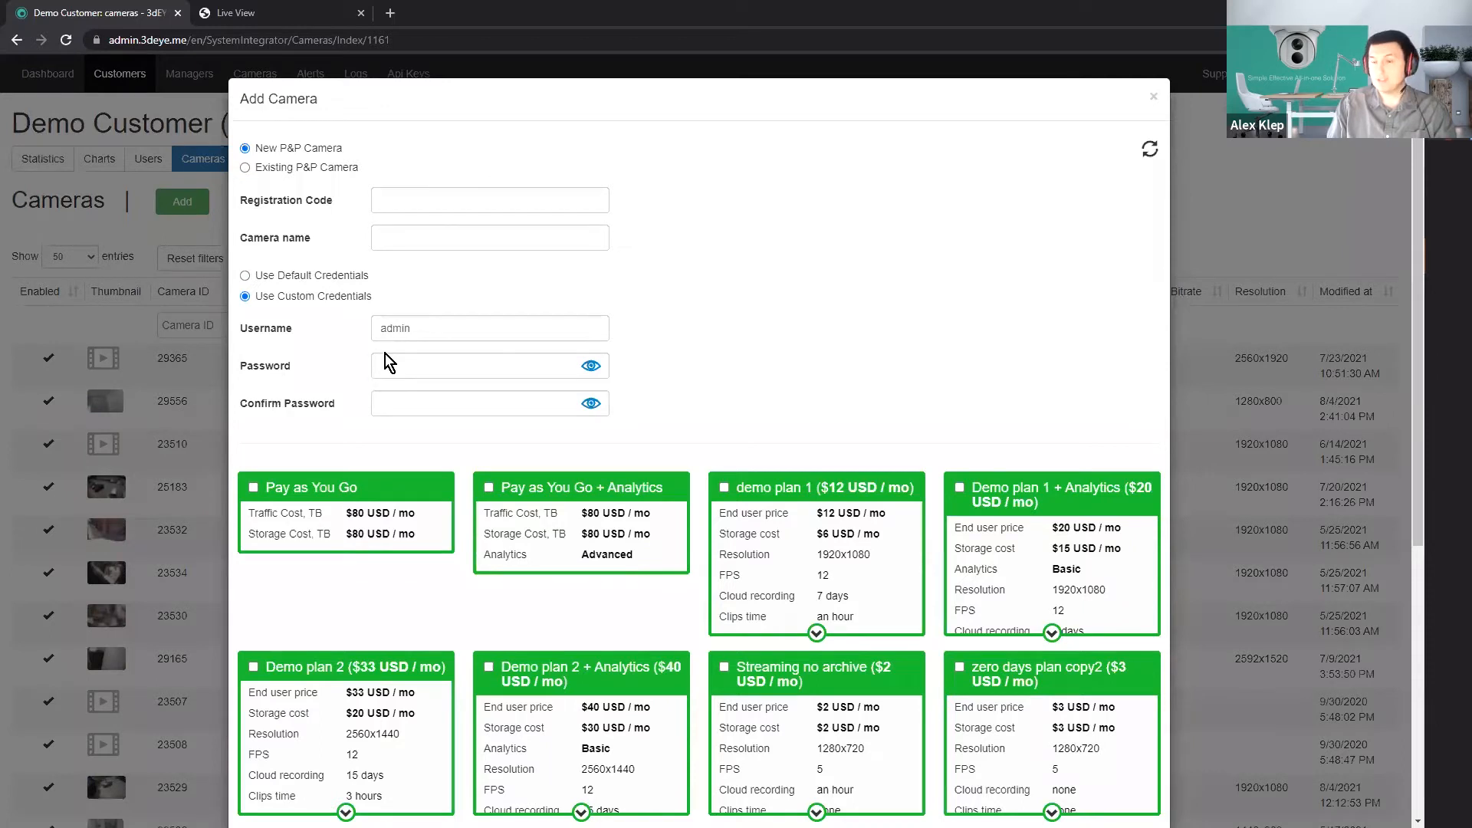
click(430, 201)
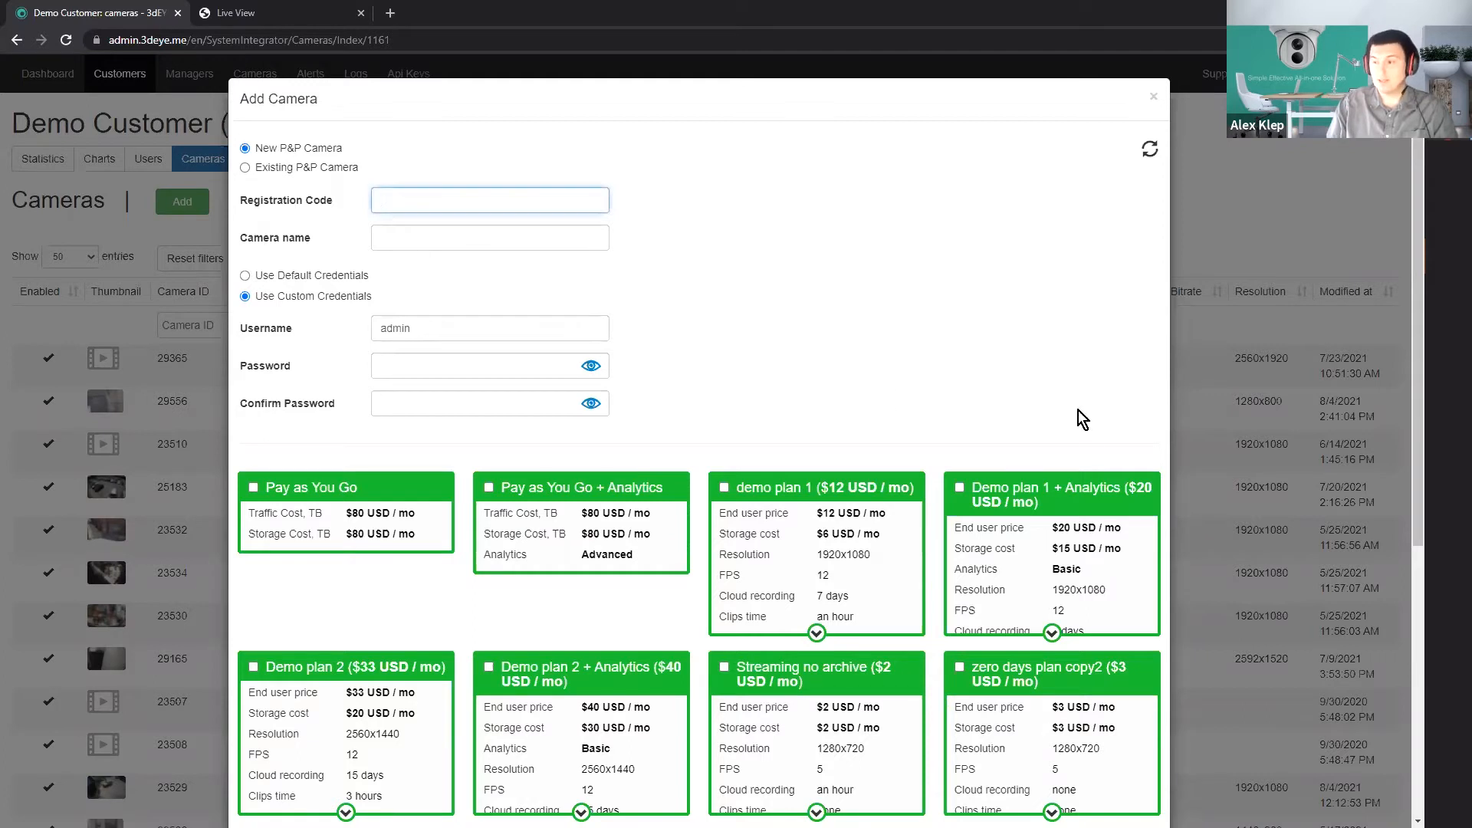
click(1446, 707)
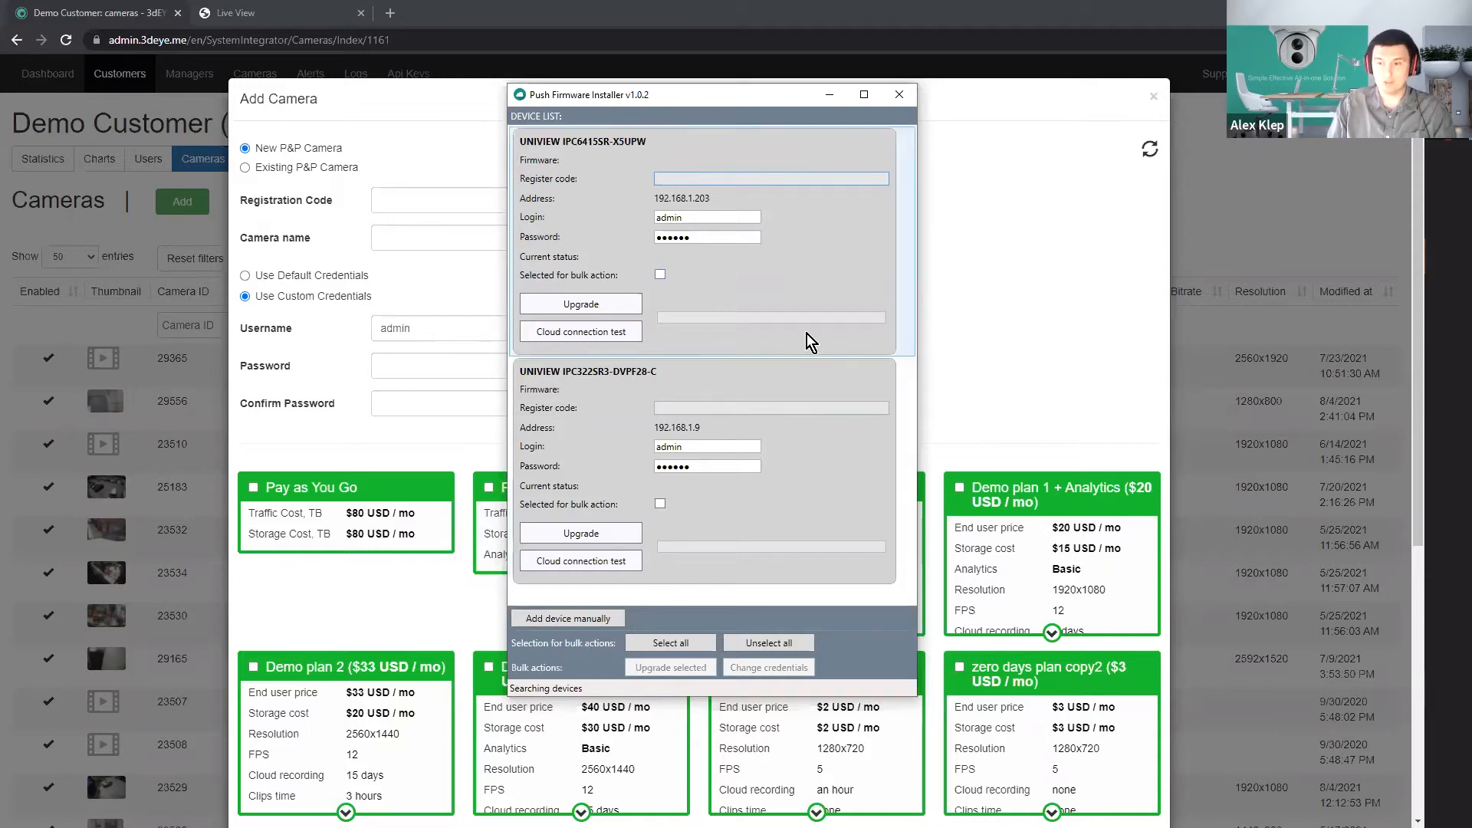
click(598, 619)
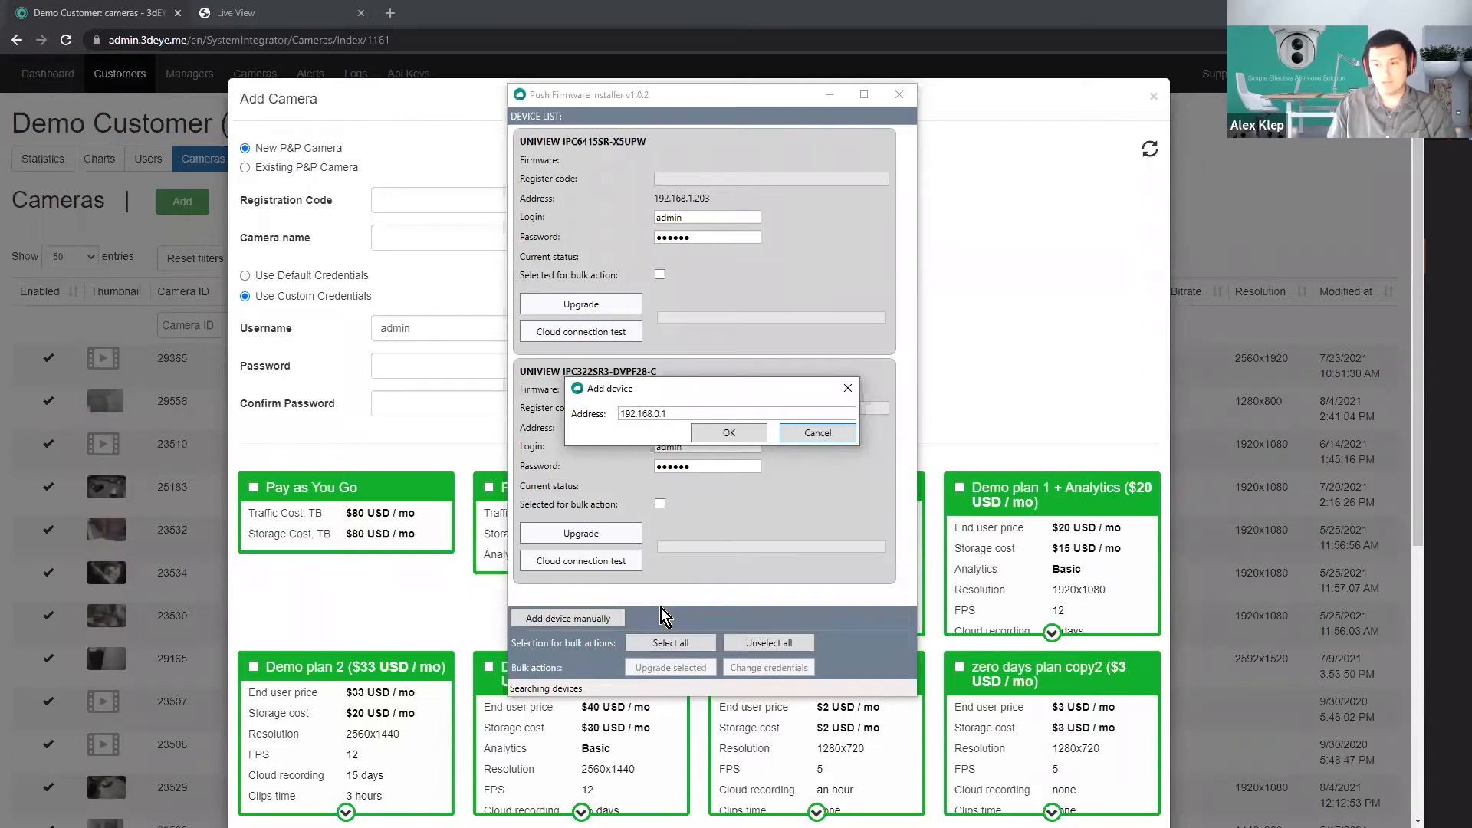
click(661, 419)
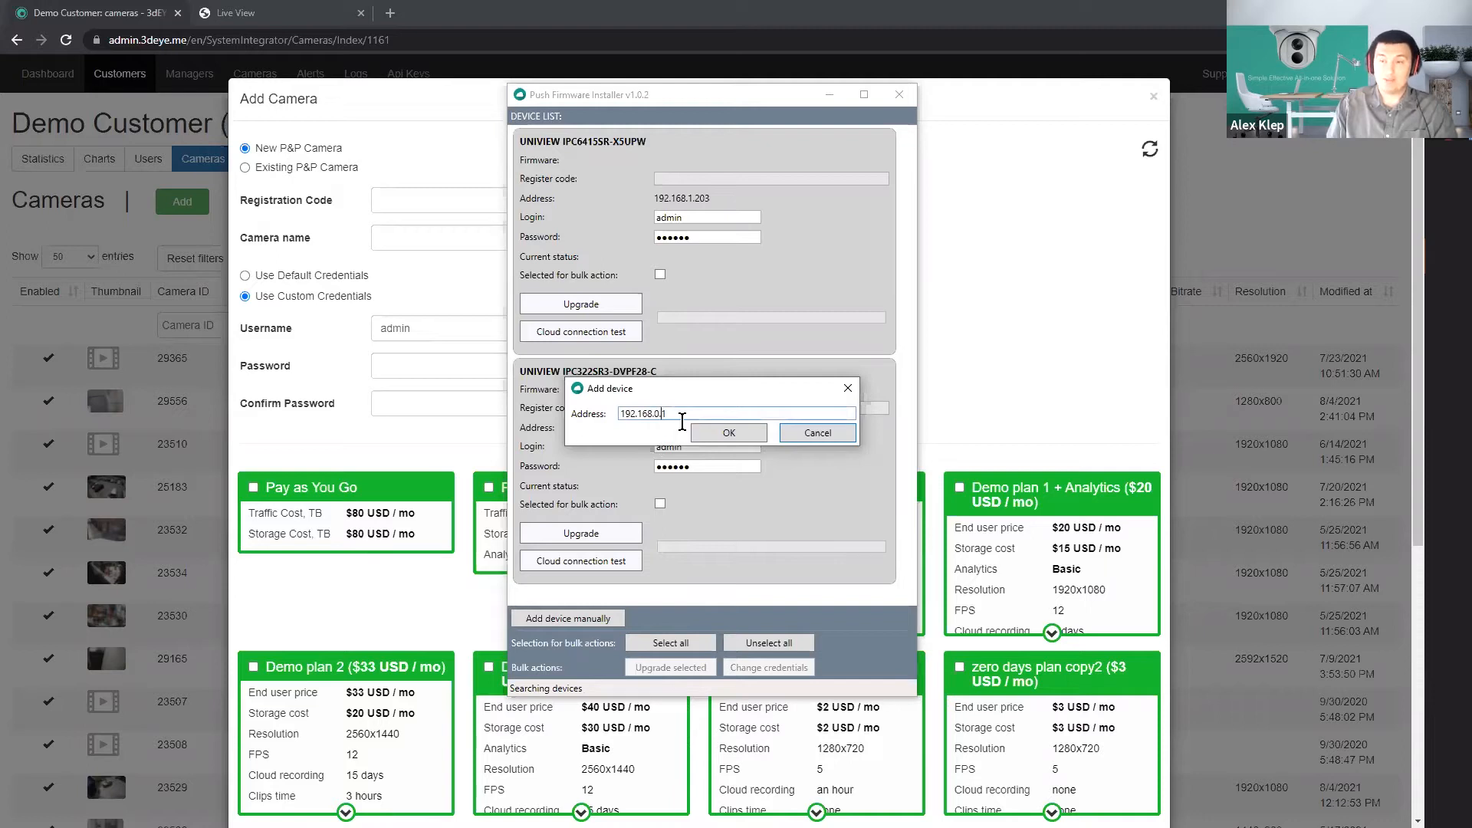
click(818, 434)
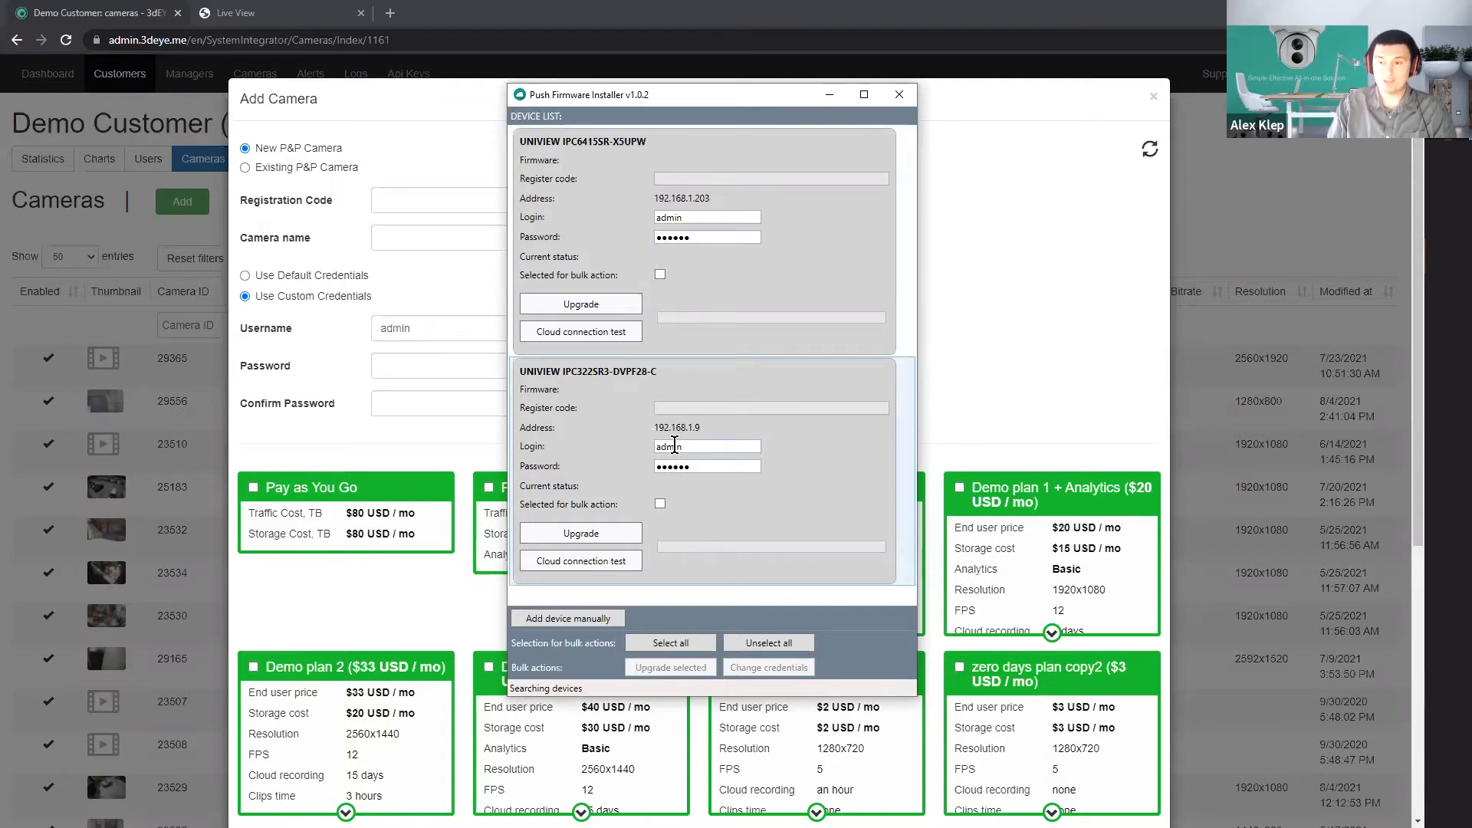
Select the UNIVIEW IPC322SR3-DVPF28-C for bulk action, enter its device password, and start the upgrade to the new firmware.
click(659, 275)
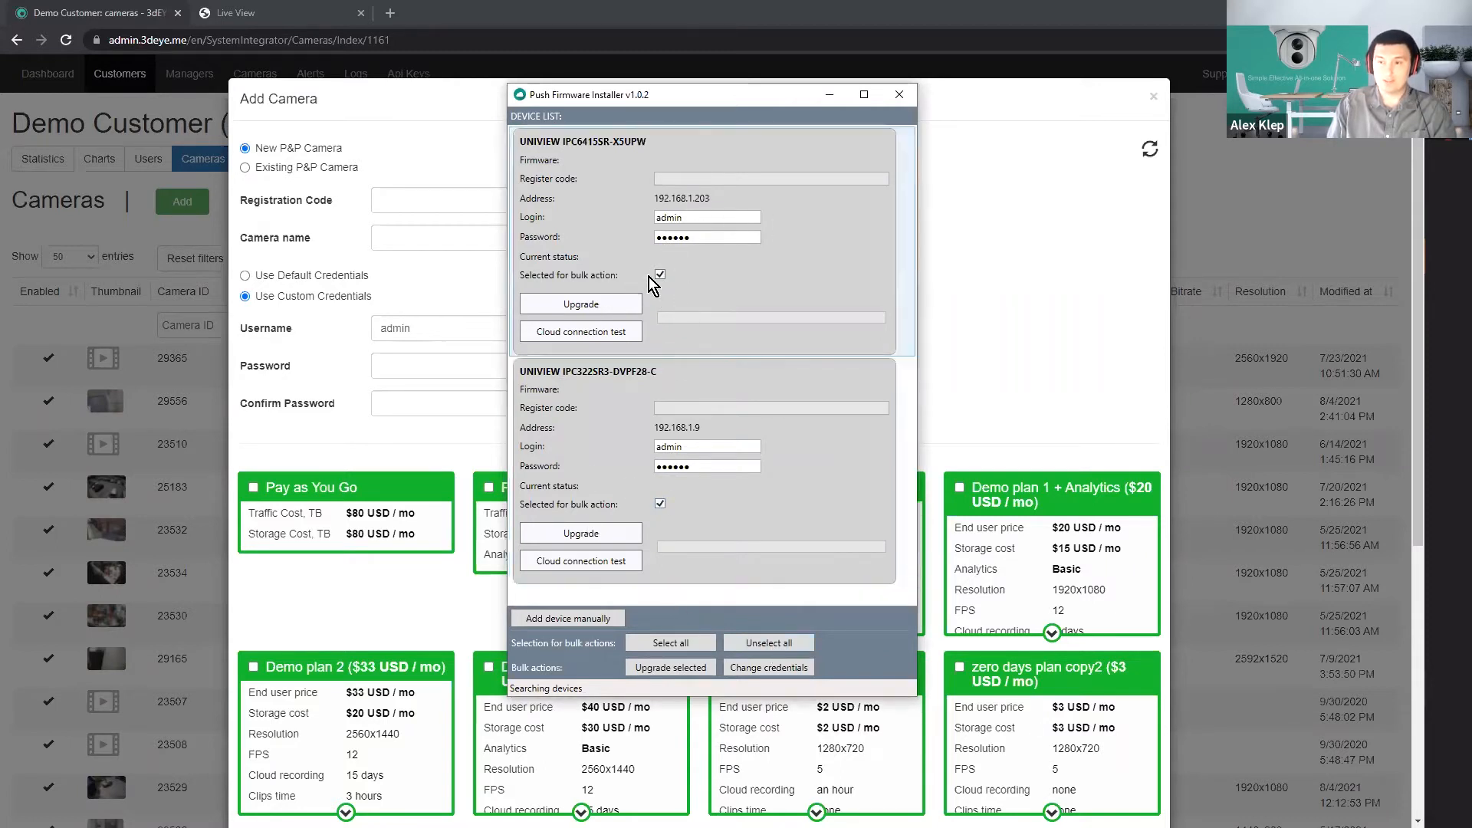
click(723, 465)
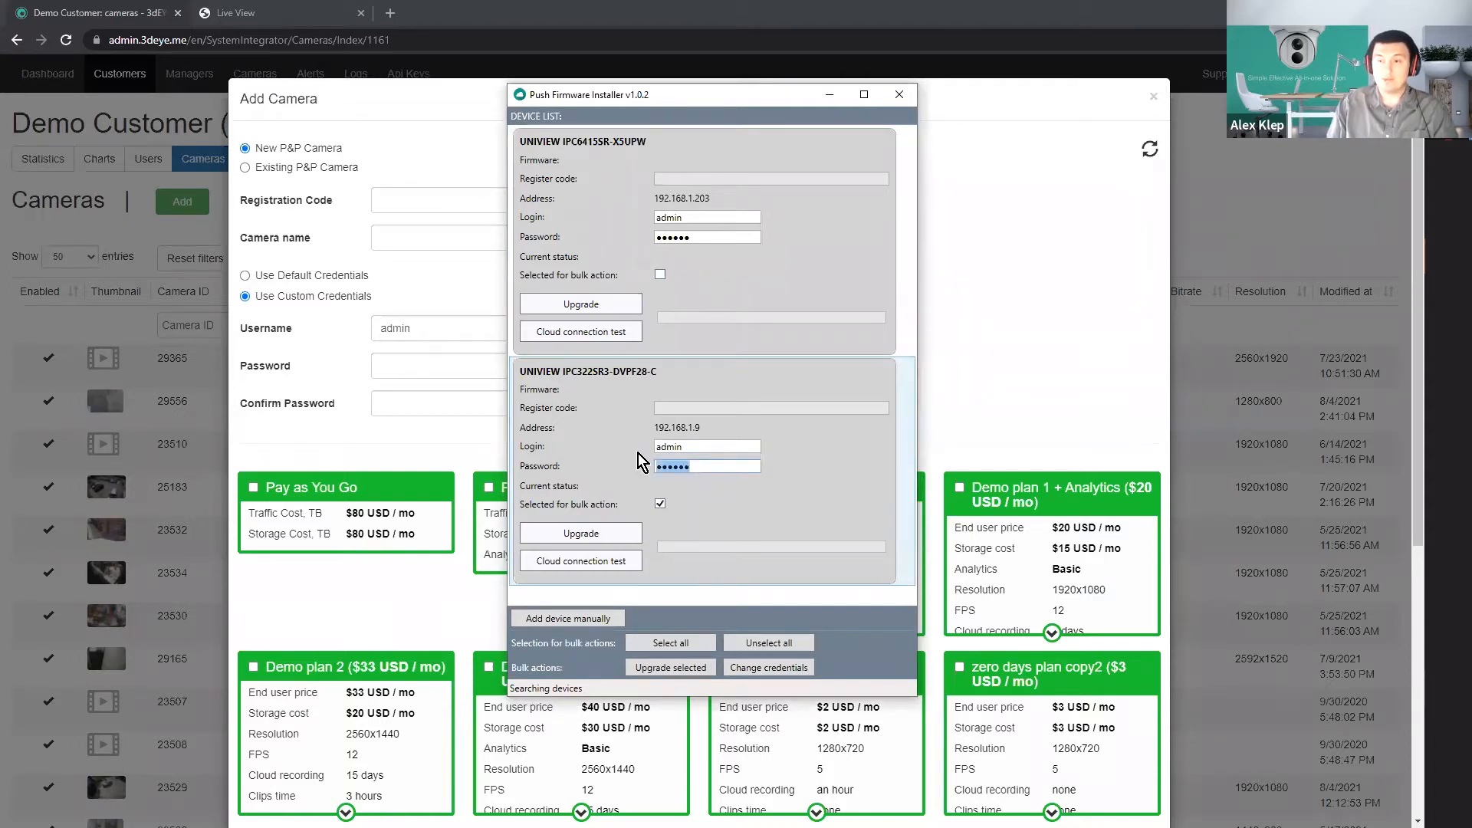
text(a••••••••)
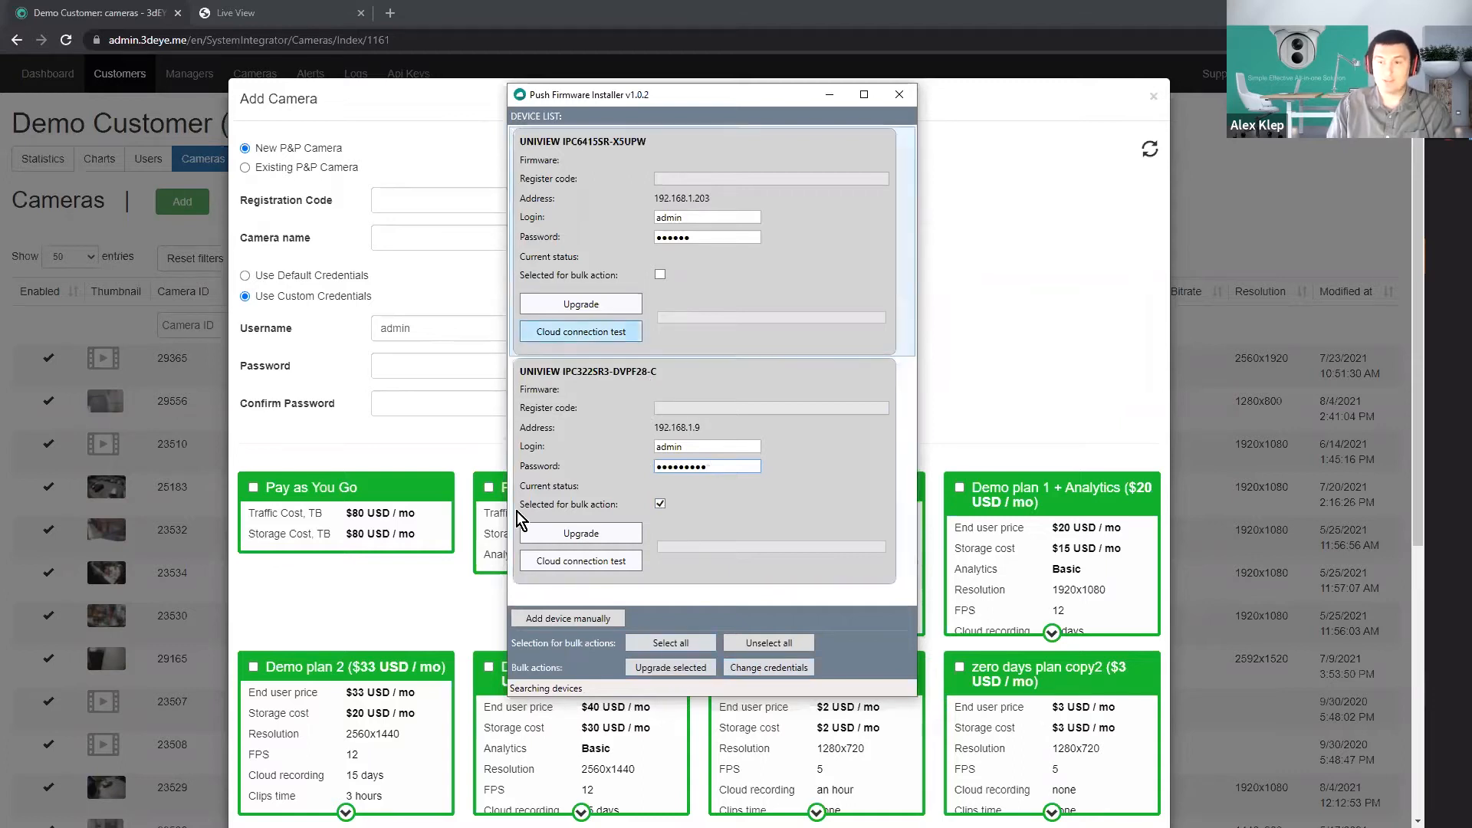
click(596, 531)
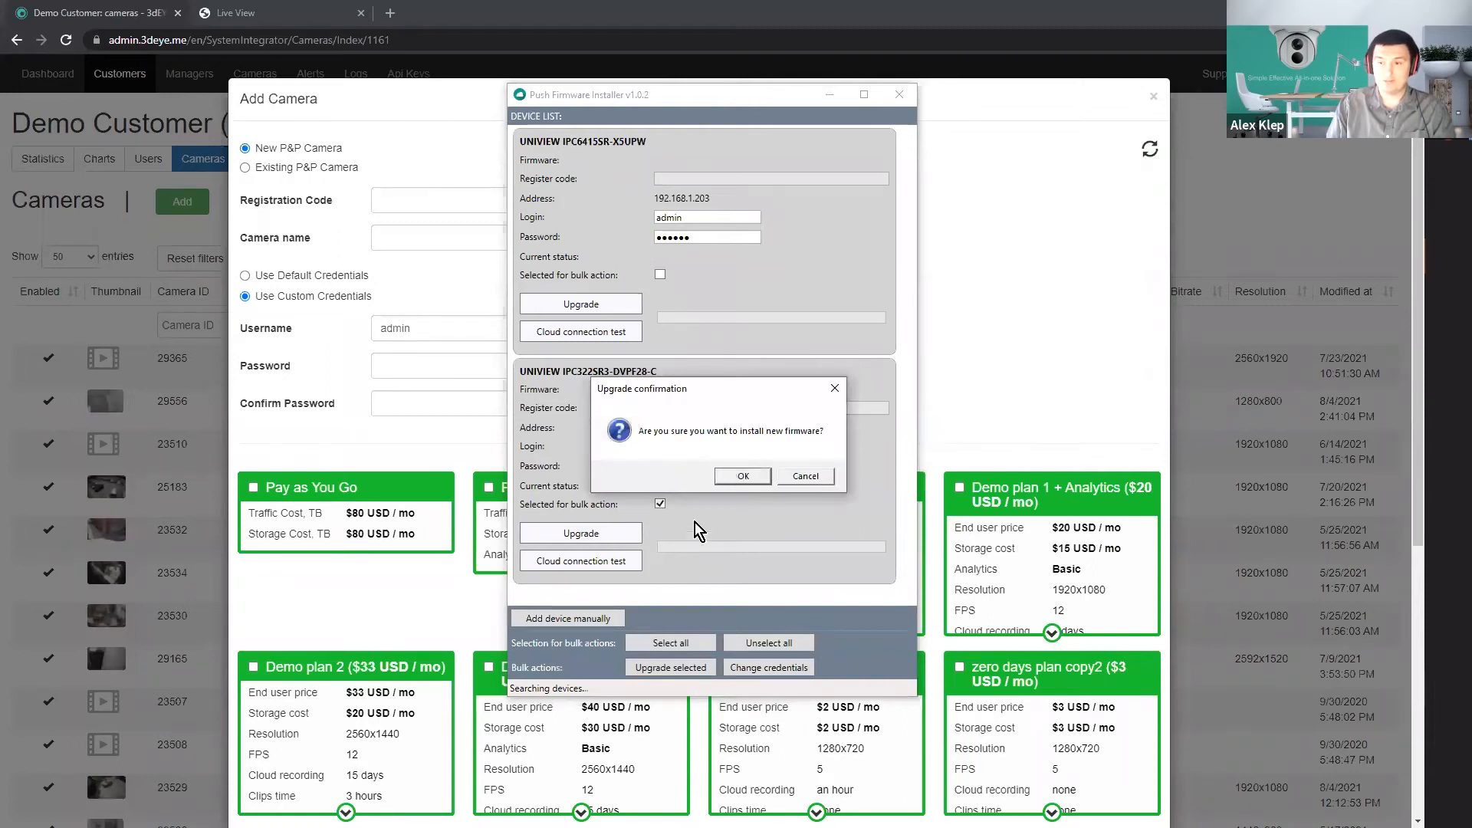
key(Return)
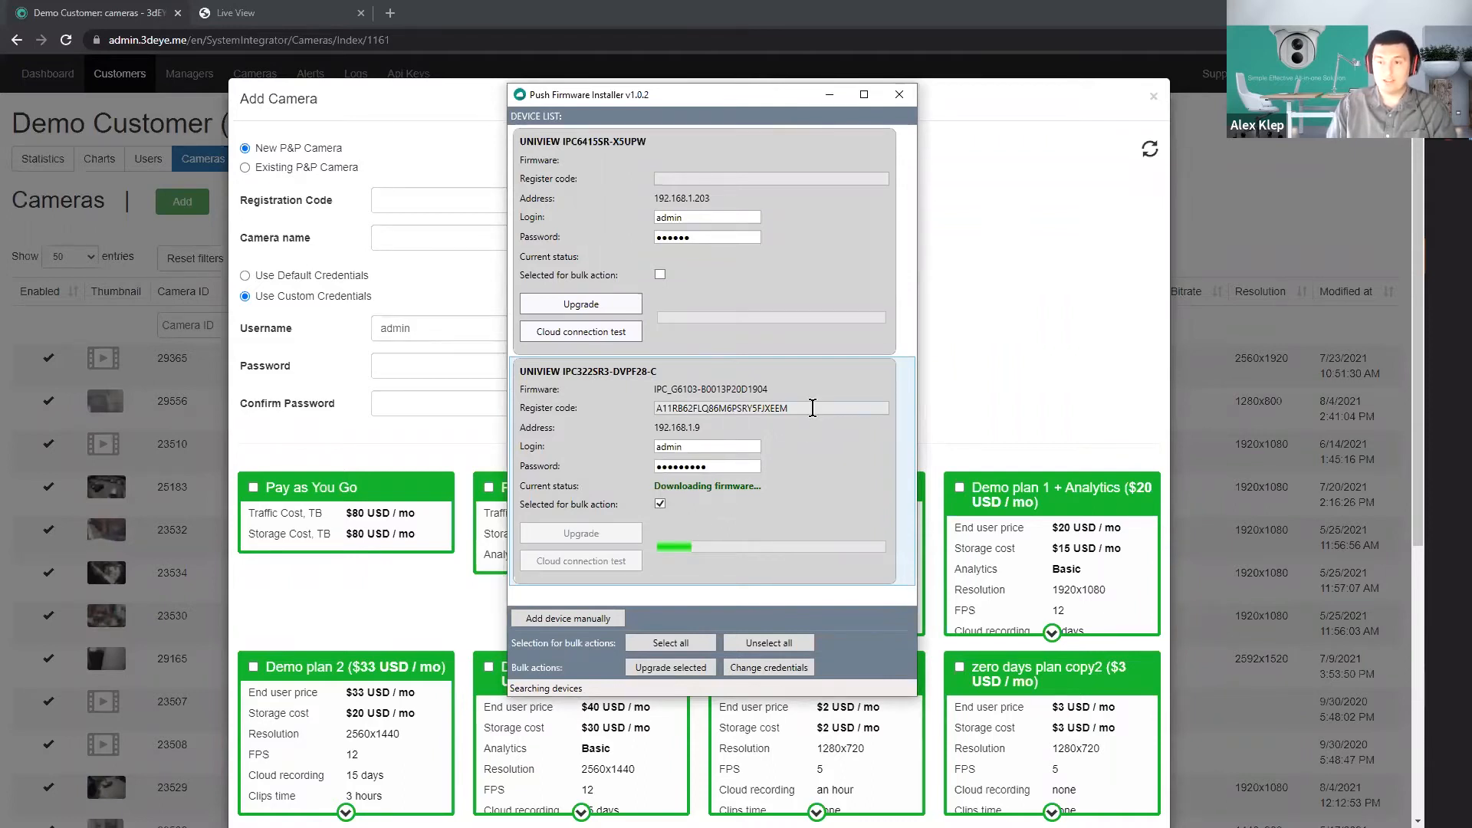
Copy the register code of the UNIVIEW IPC322SR3-DVPF28-C from the installer into the new camera's Registration Code field.
drag(813, 408, 684, 402)
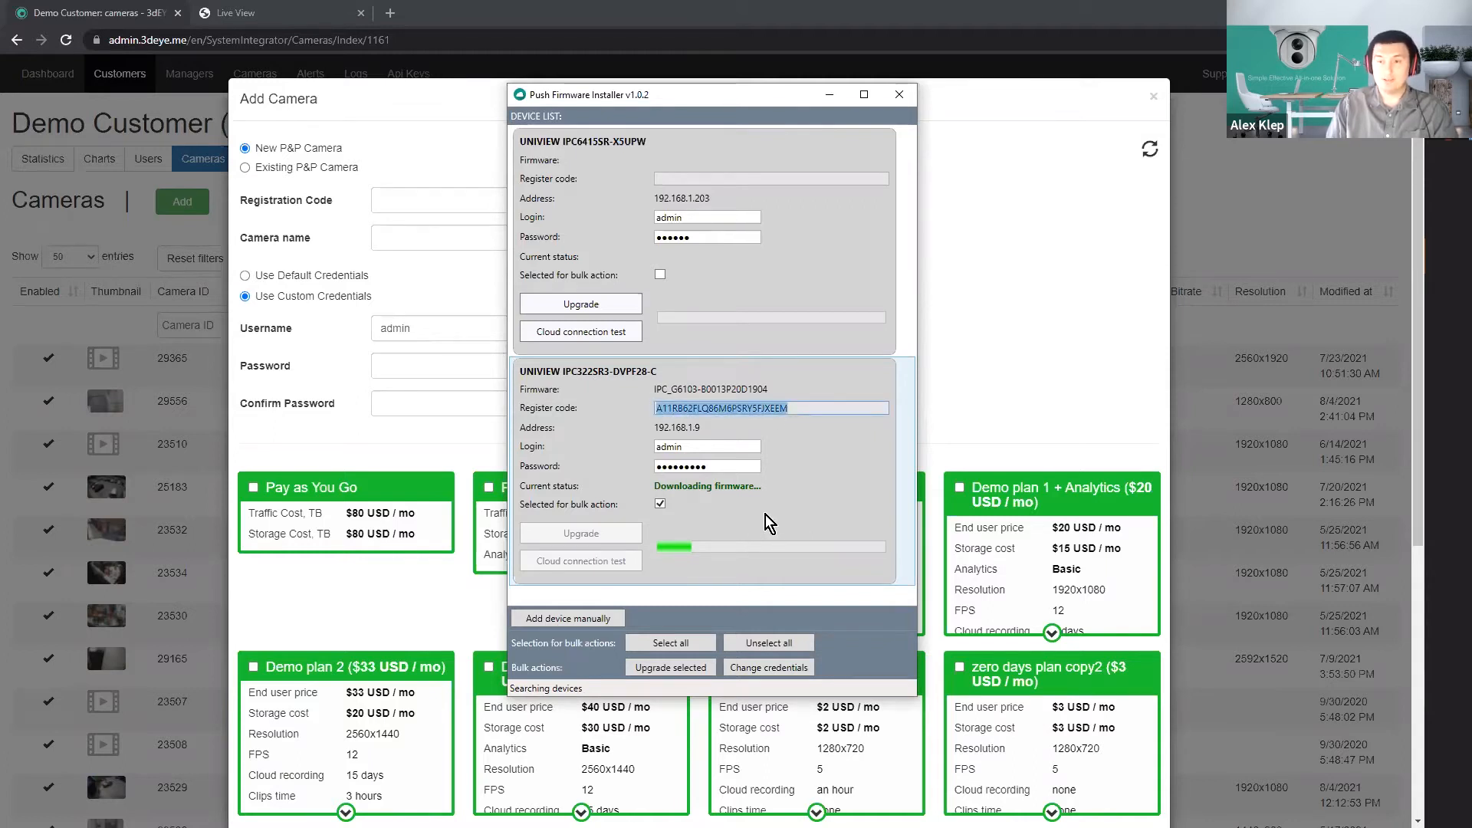
click(453, 197)
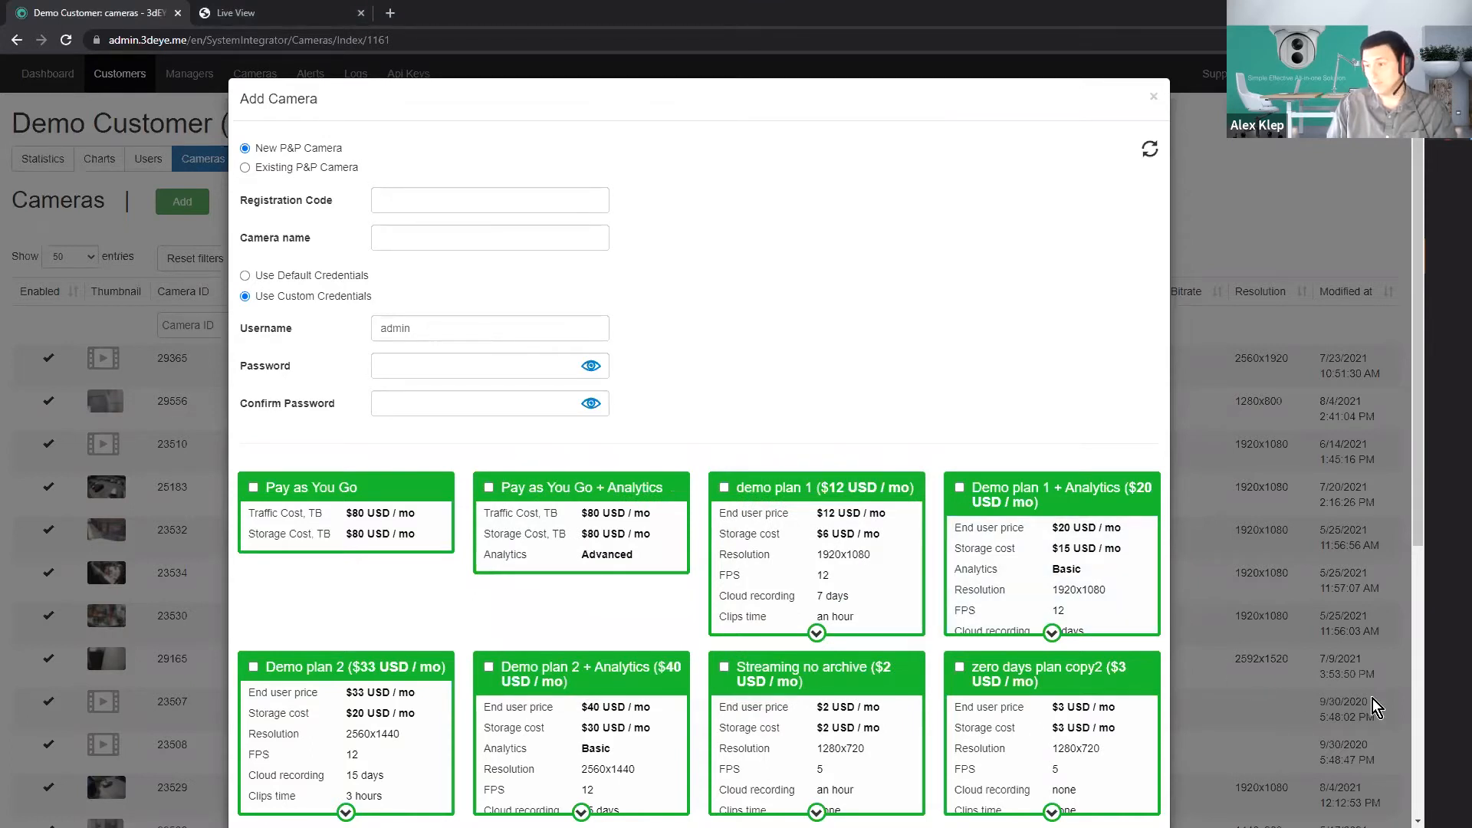
key(alt+Tab)
drag(813, 410, 657, 403)
key(ctrl+c)
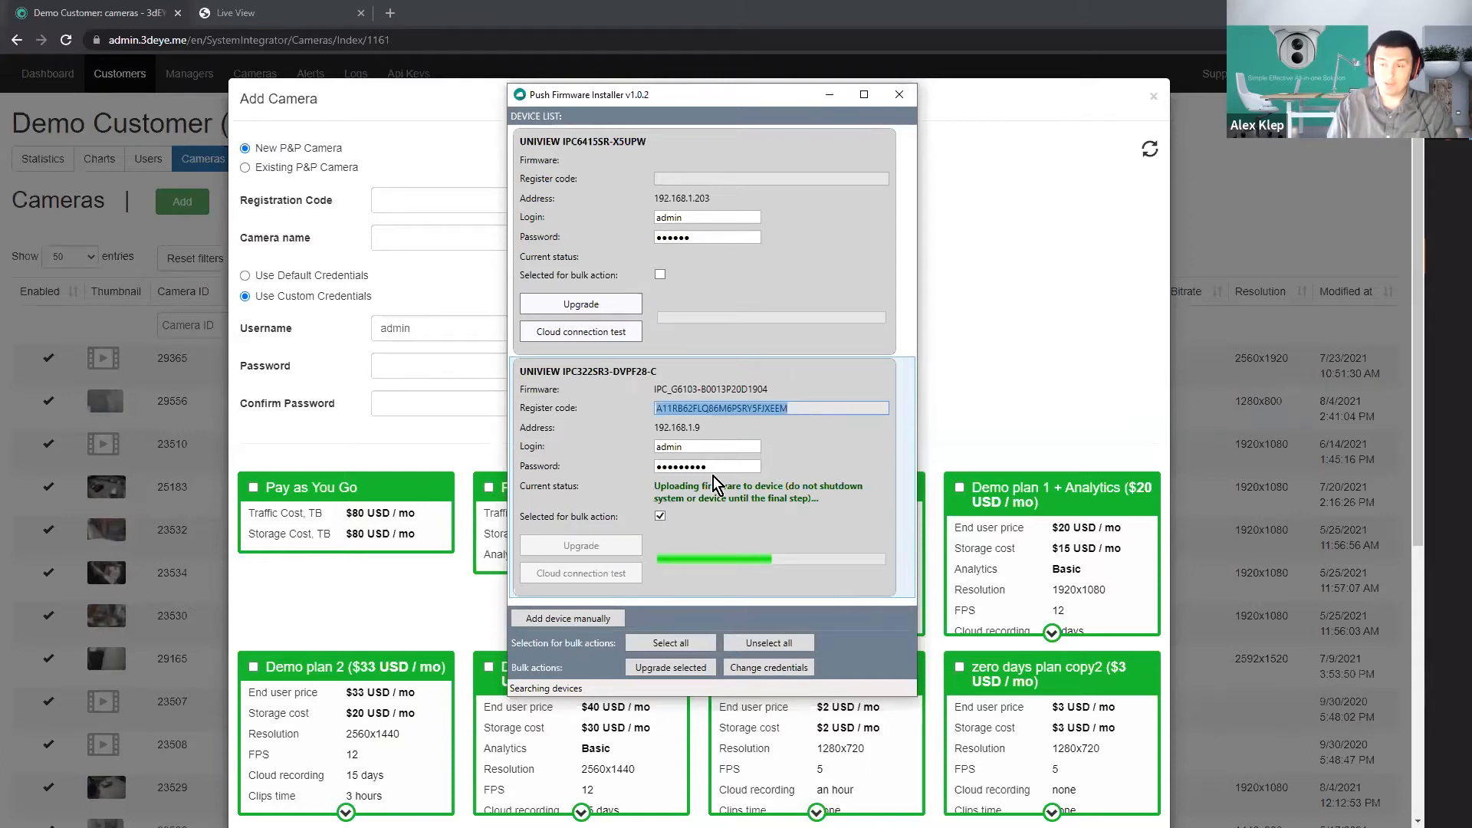
click(407, 202)
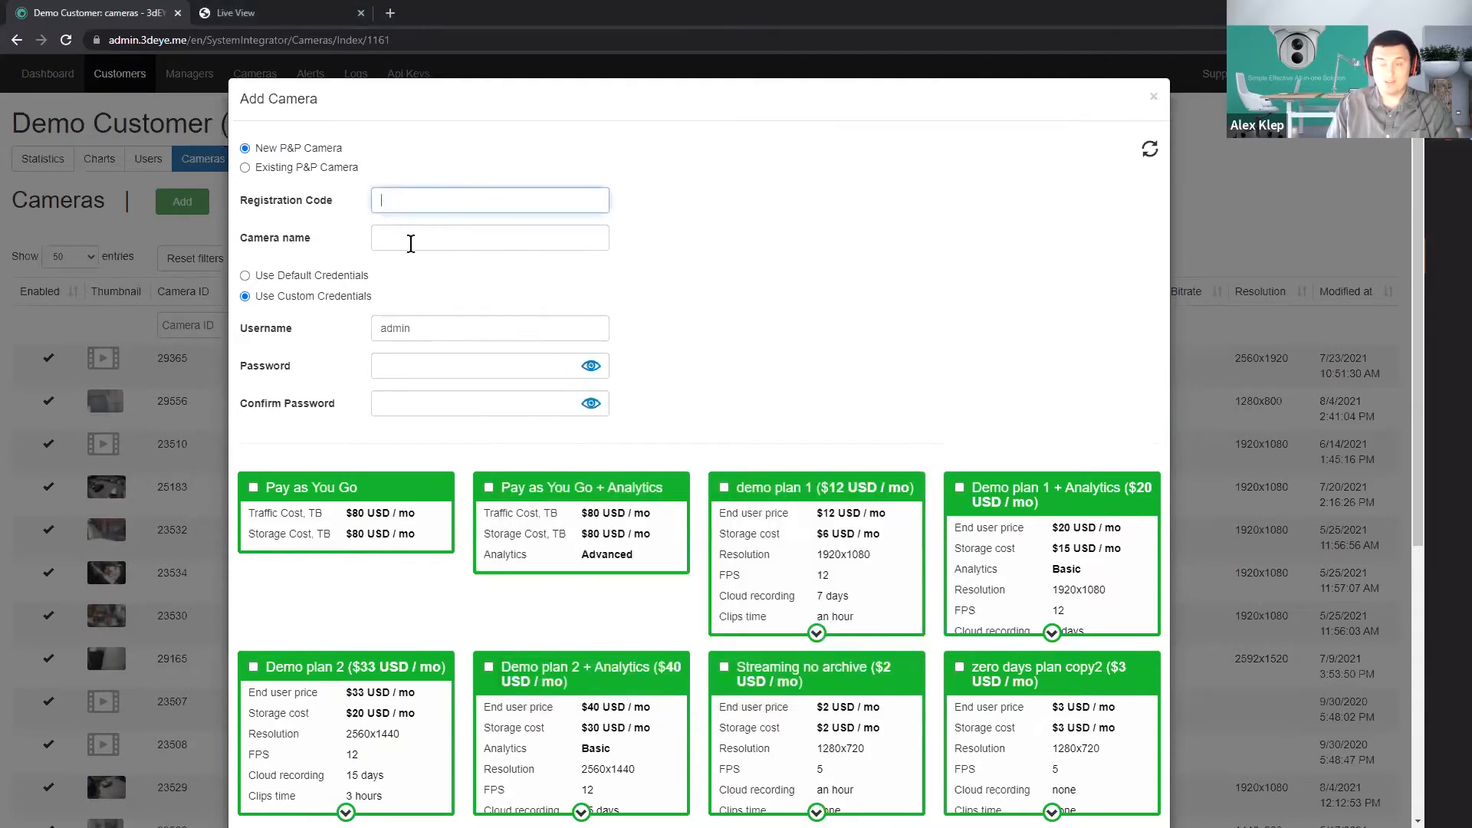
key(ctrl+v)
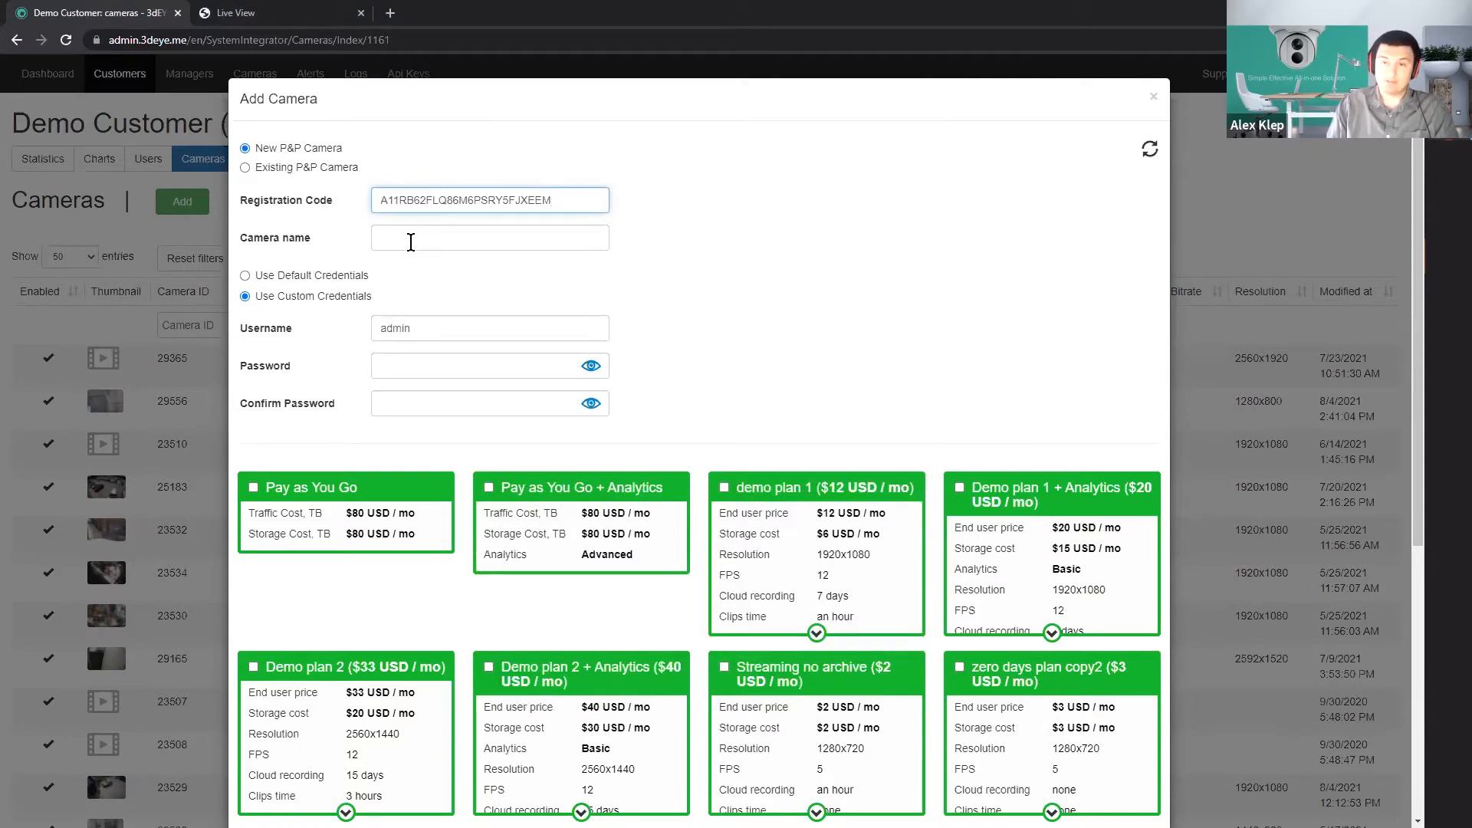
Name the new camera Demo, and enter and confirm its custom password.
click(411, 241)
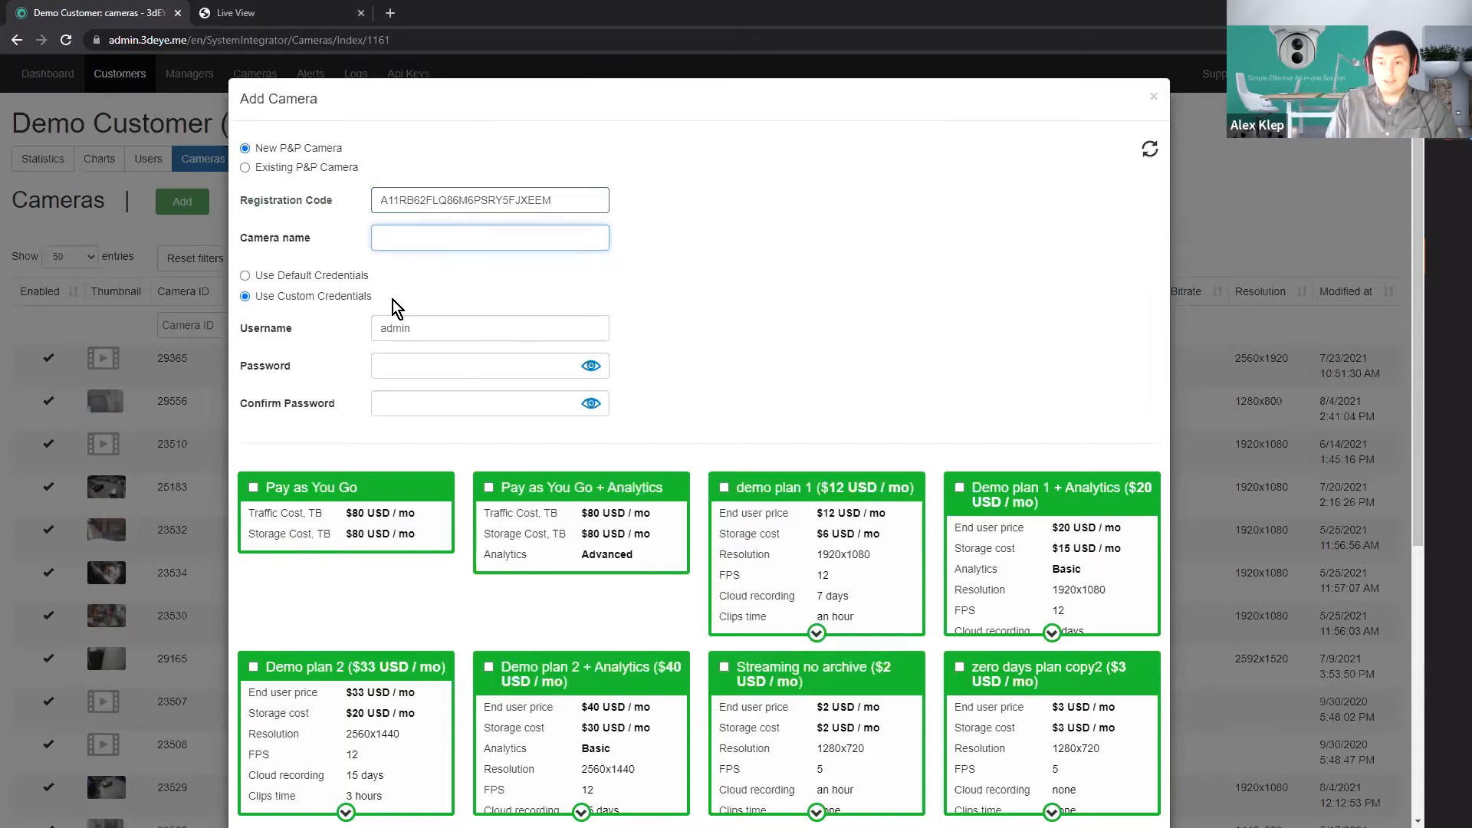
text(o)
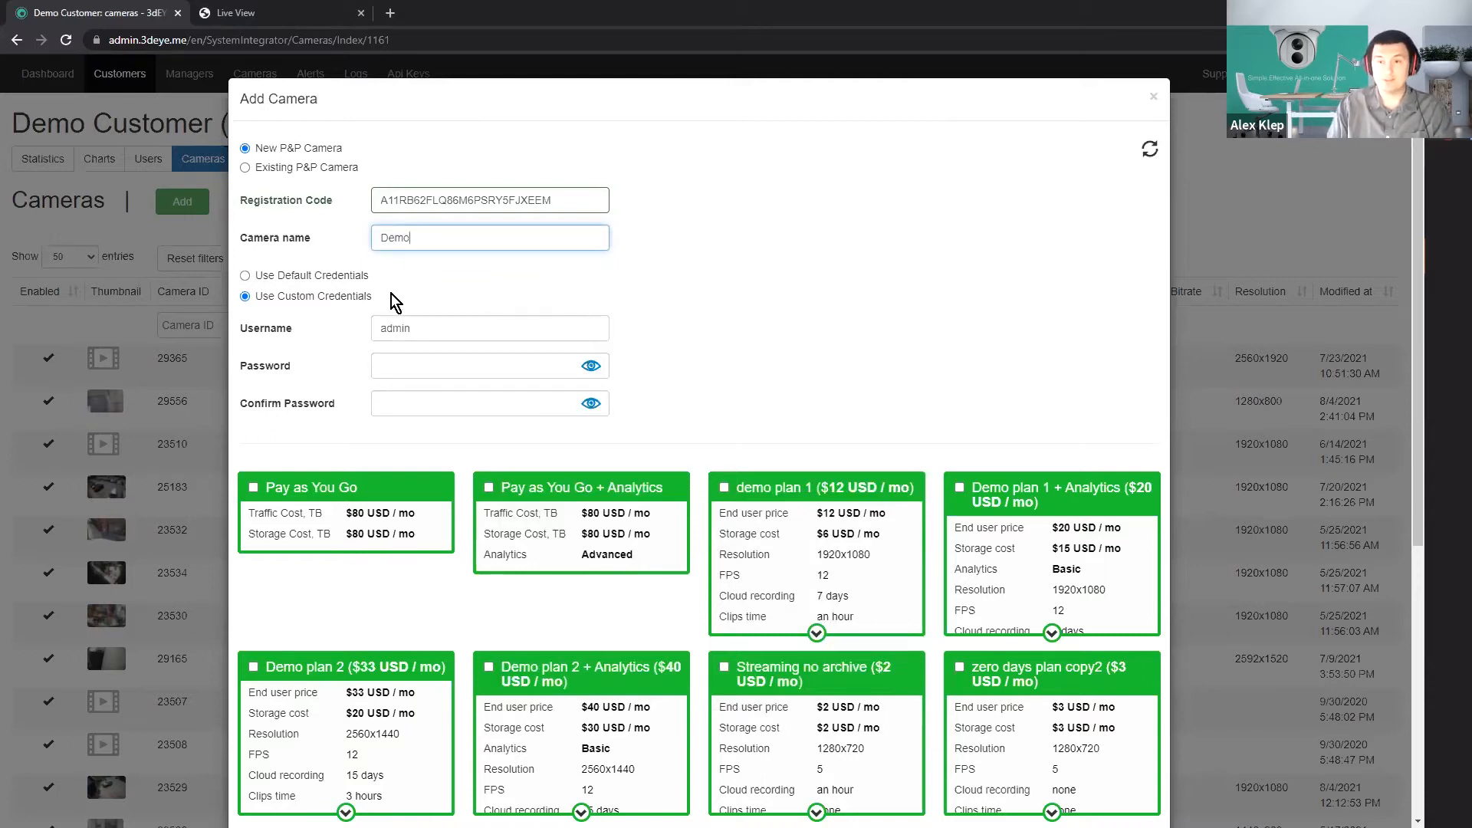
click(429, 371)
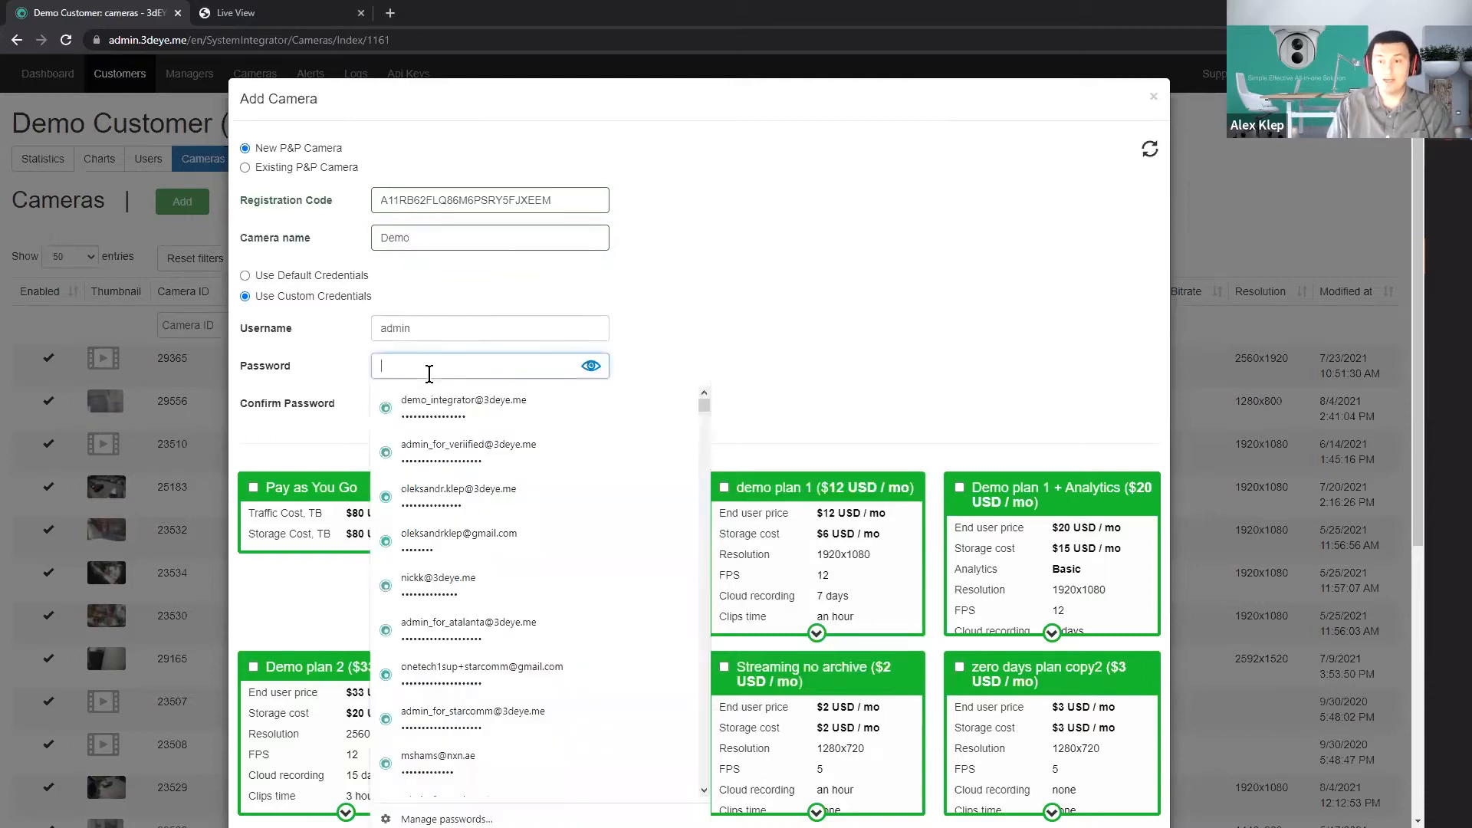
text(********)
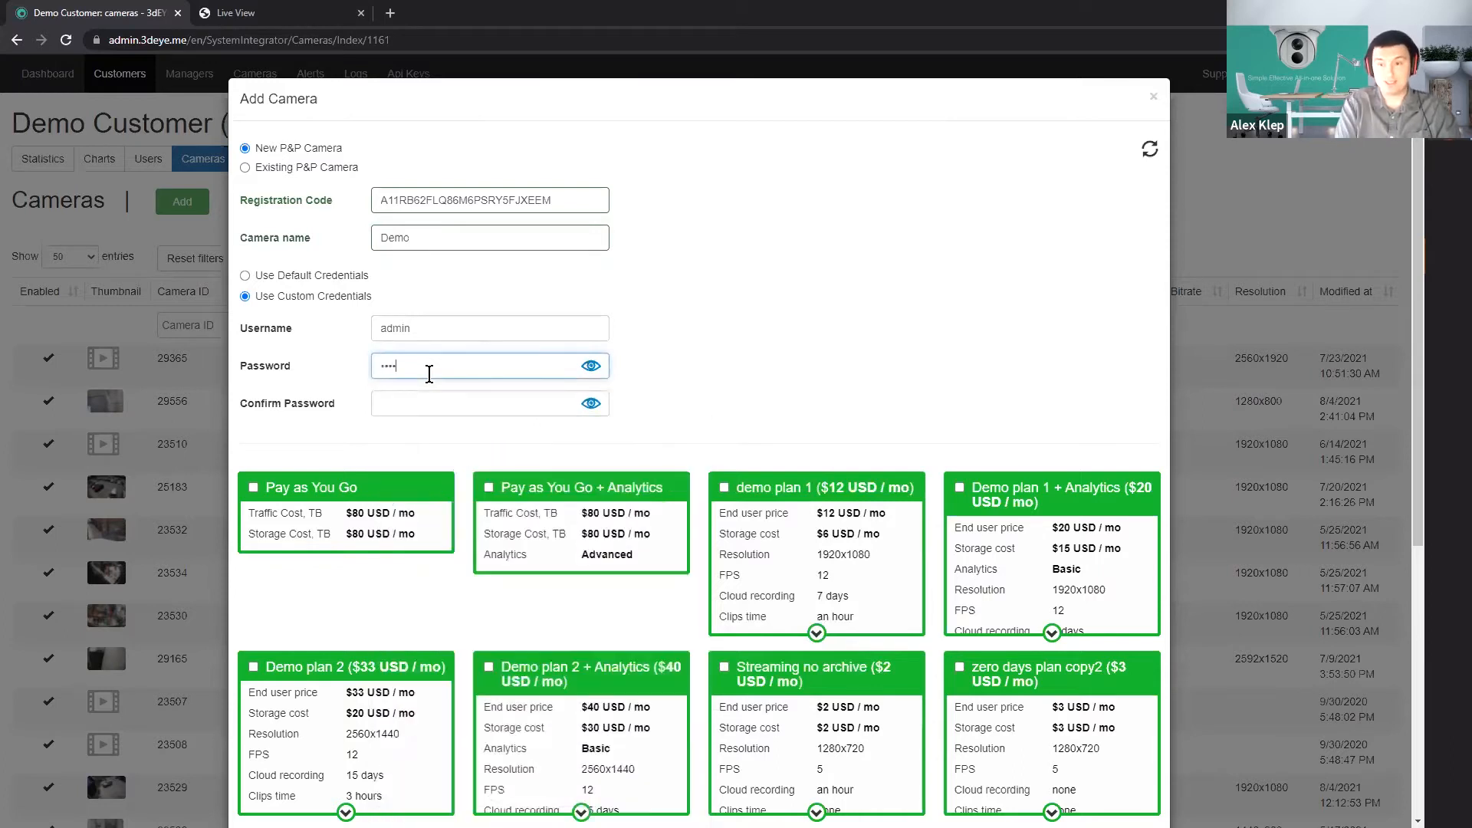
click(451, 413)
text(******)
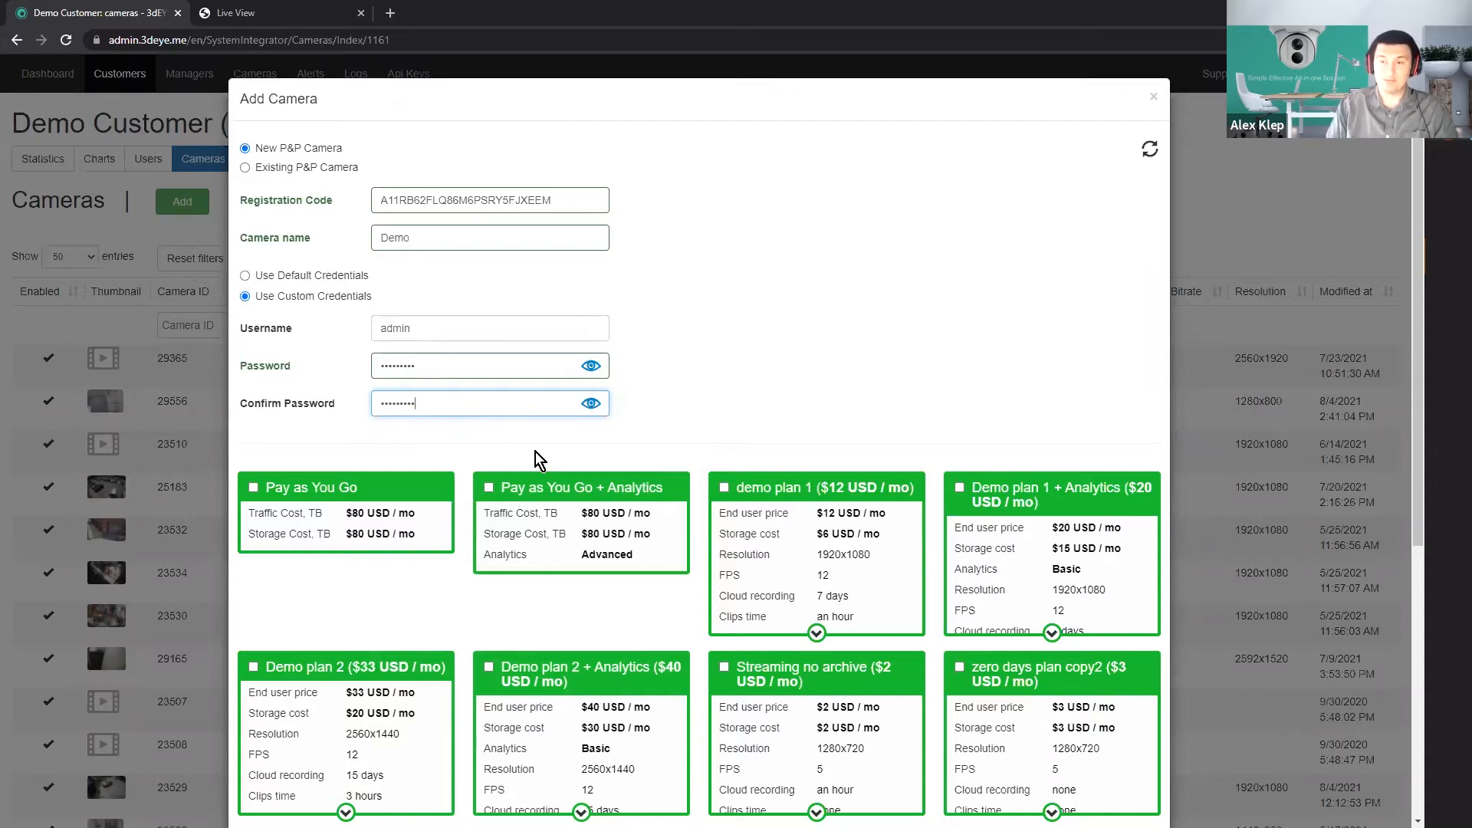
Choose the Pay as You Go plan for the new camera.
scroll(535, 453, down, 1)
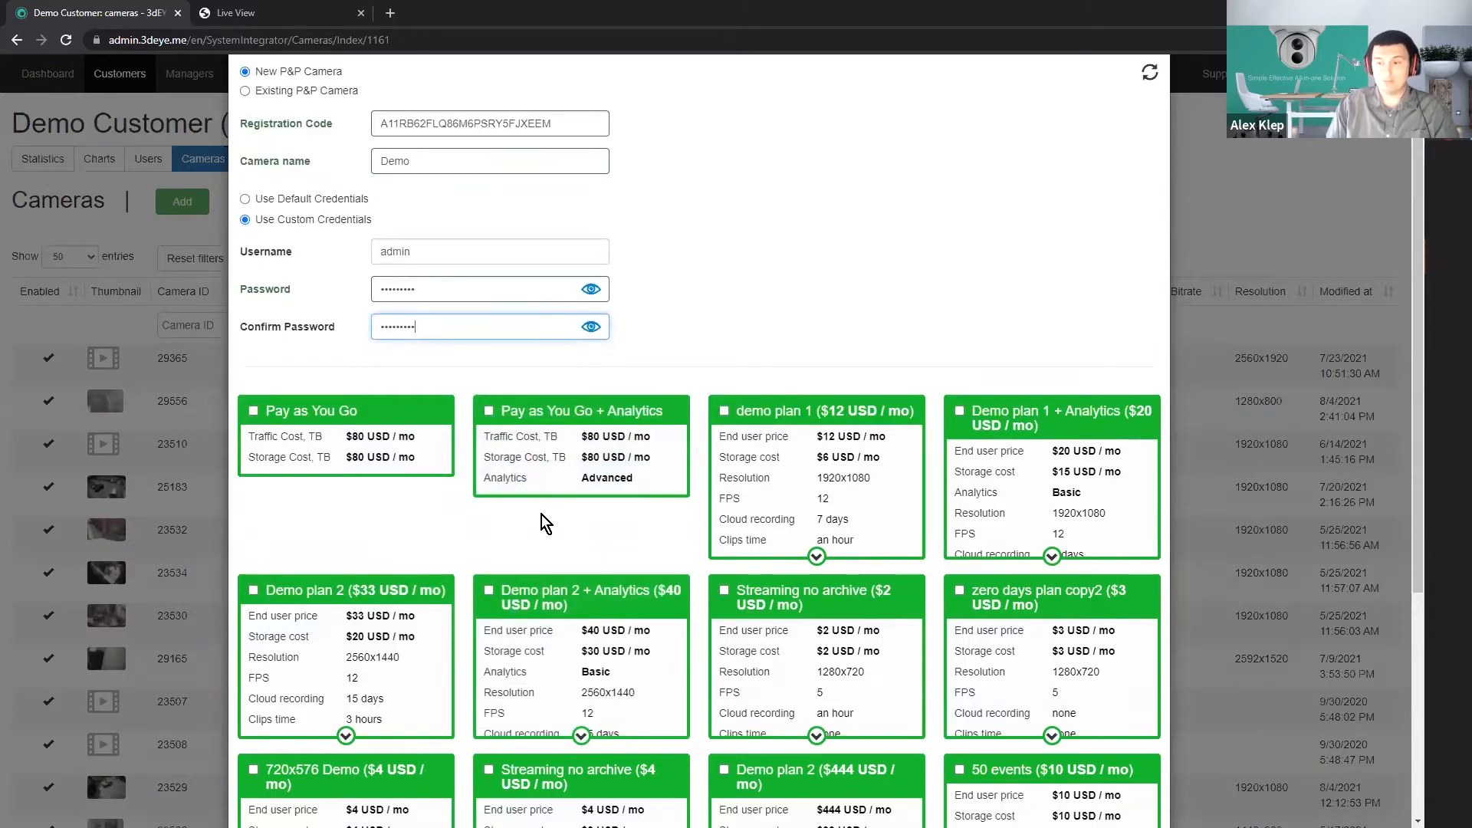
scroll(542, 514, down, 1)
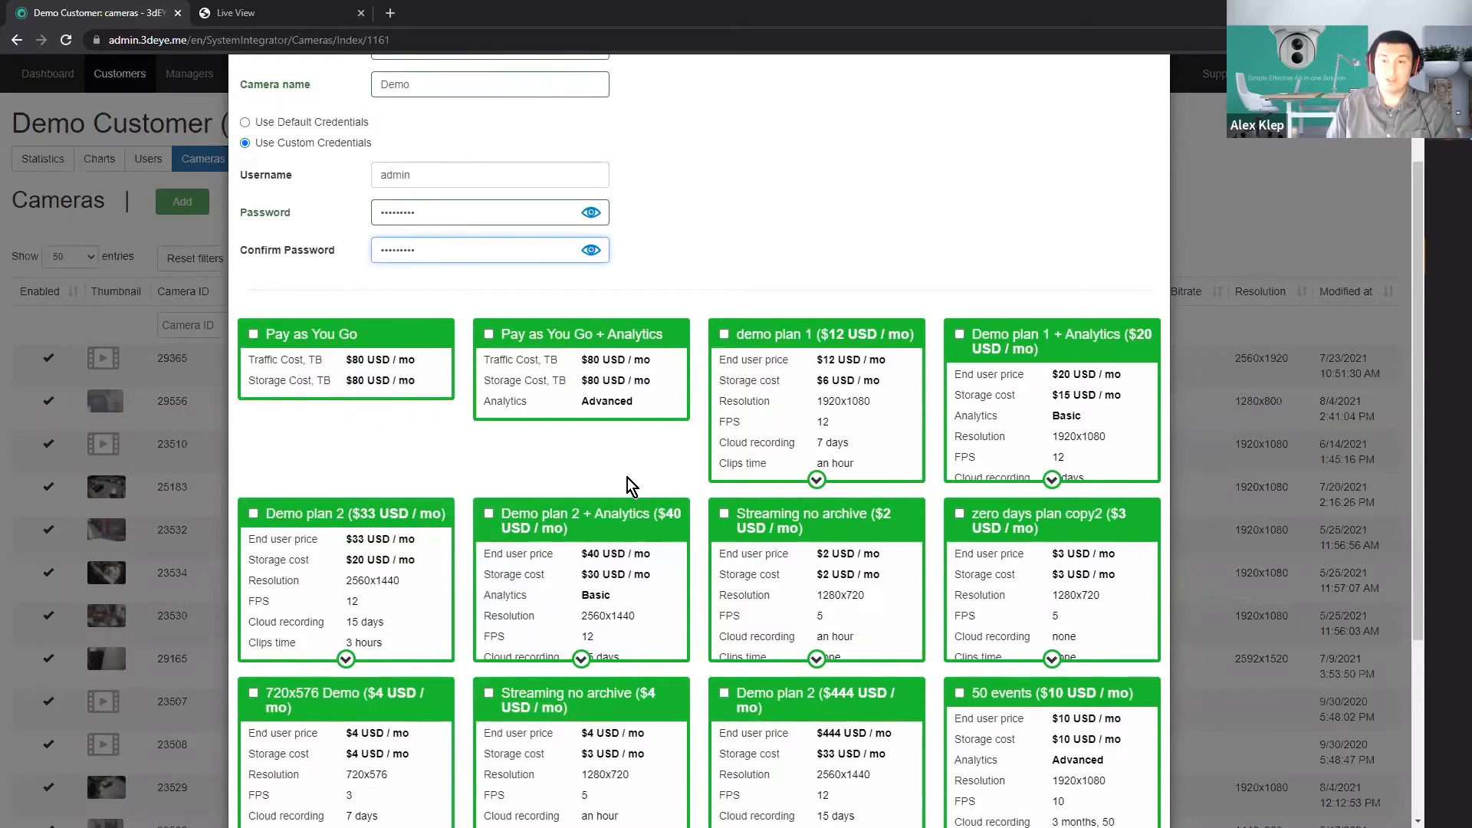
scroll(628, 477, up, 2)
scroll(625, 506, down, 1)
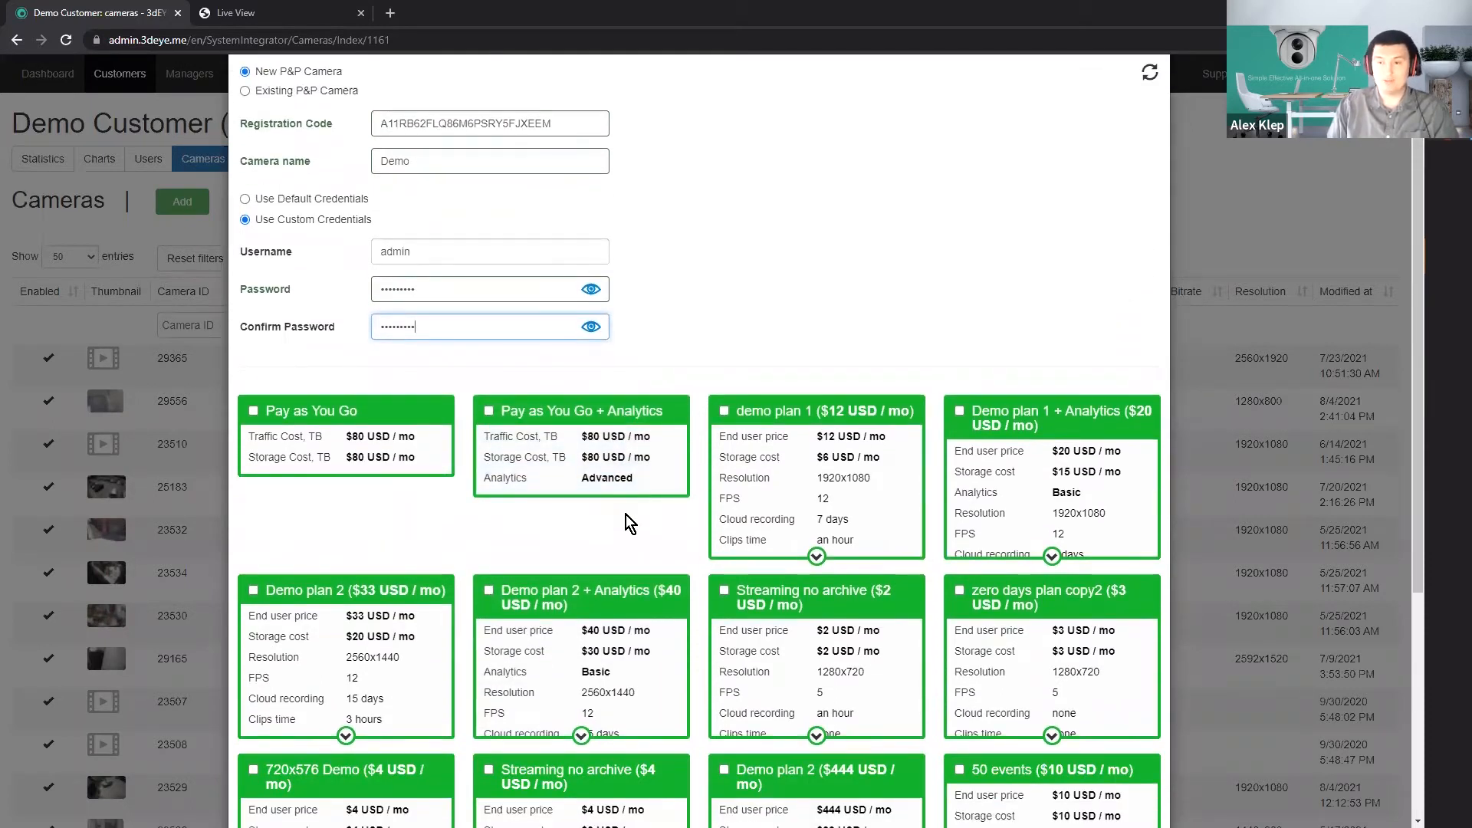
click(347, 464)
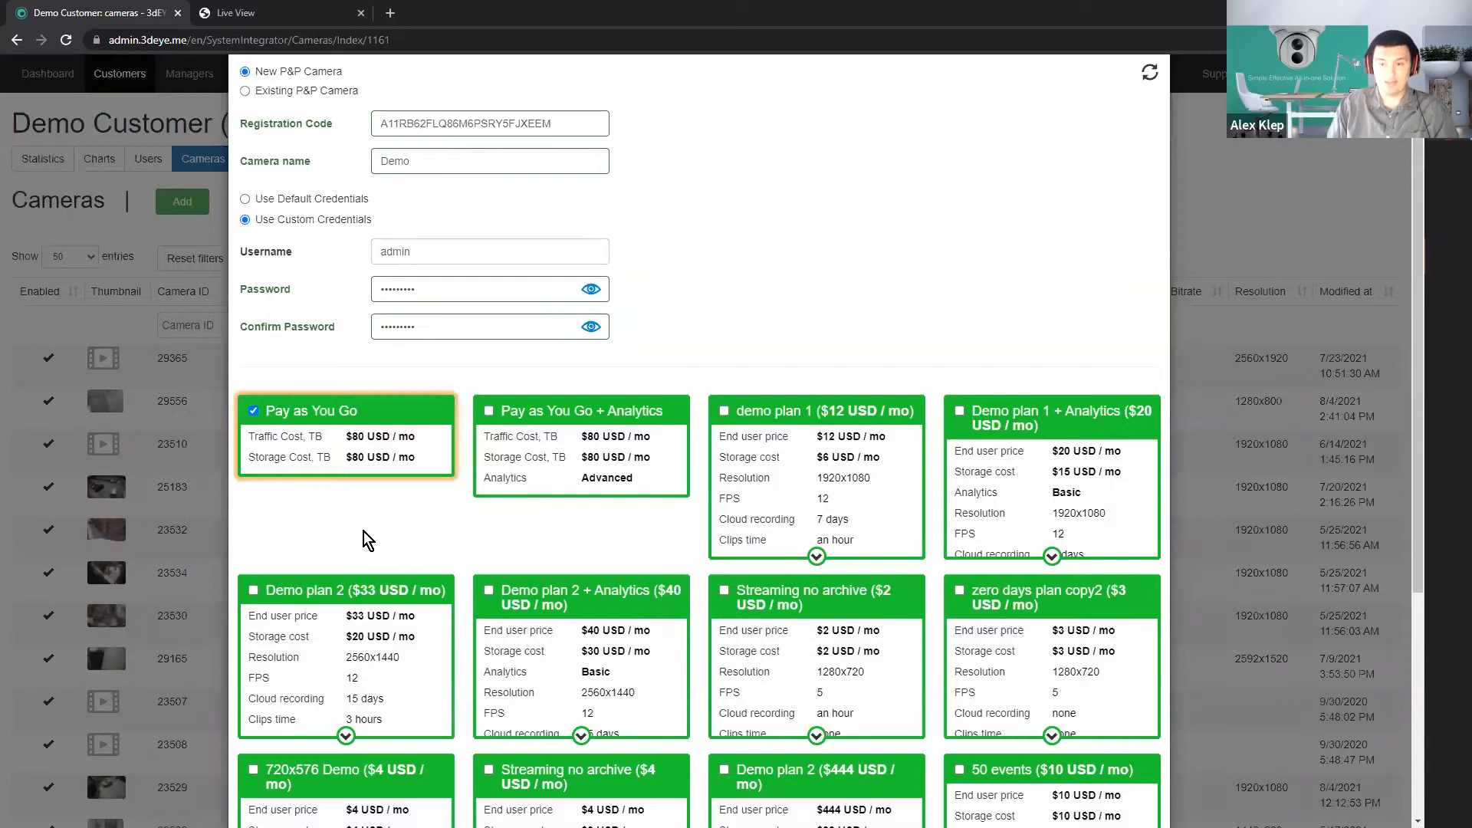
Expand the details of demo plan 1 ($12 USD / mo) and choose it as the camera's plan.
scroll(364, 531, down, 1)
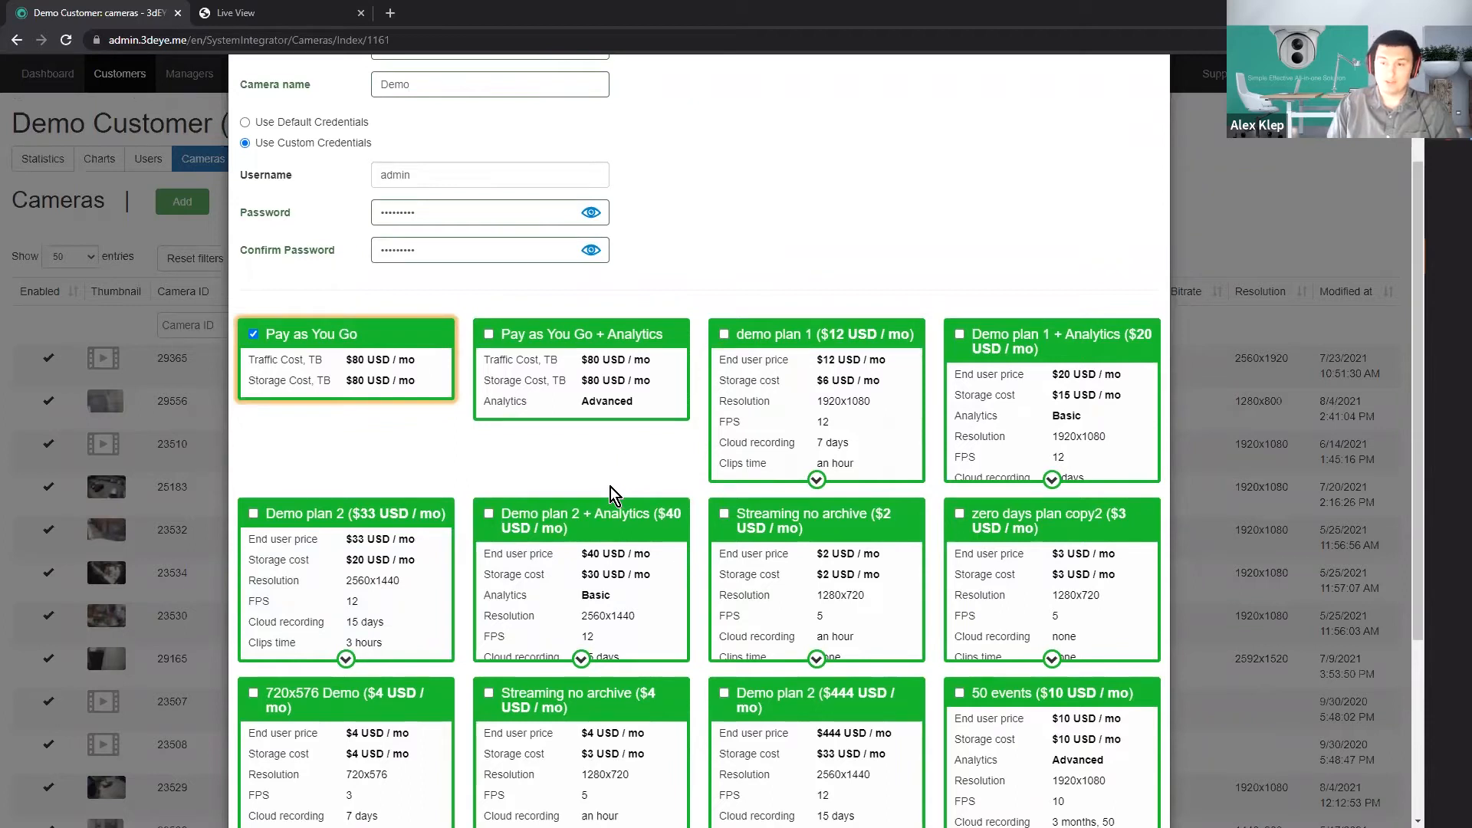
scroll(1017, 459, down, 1)
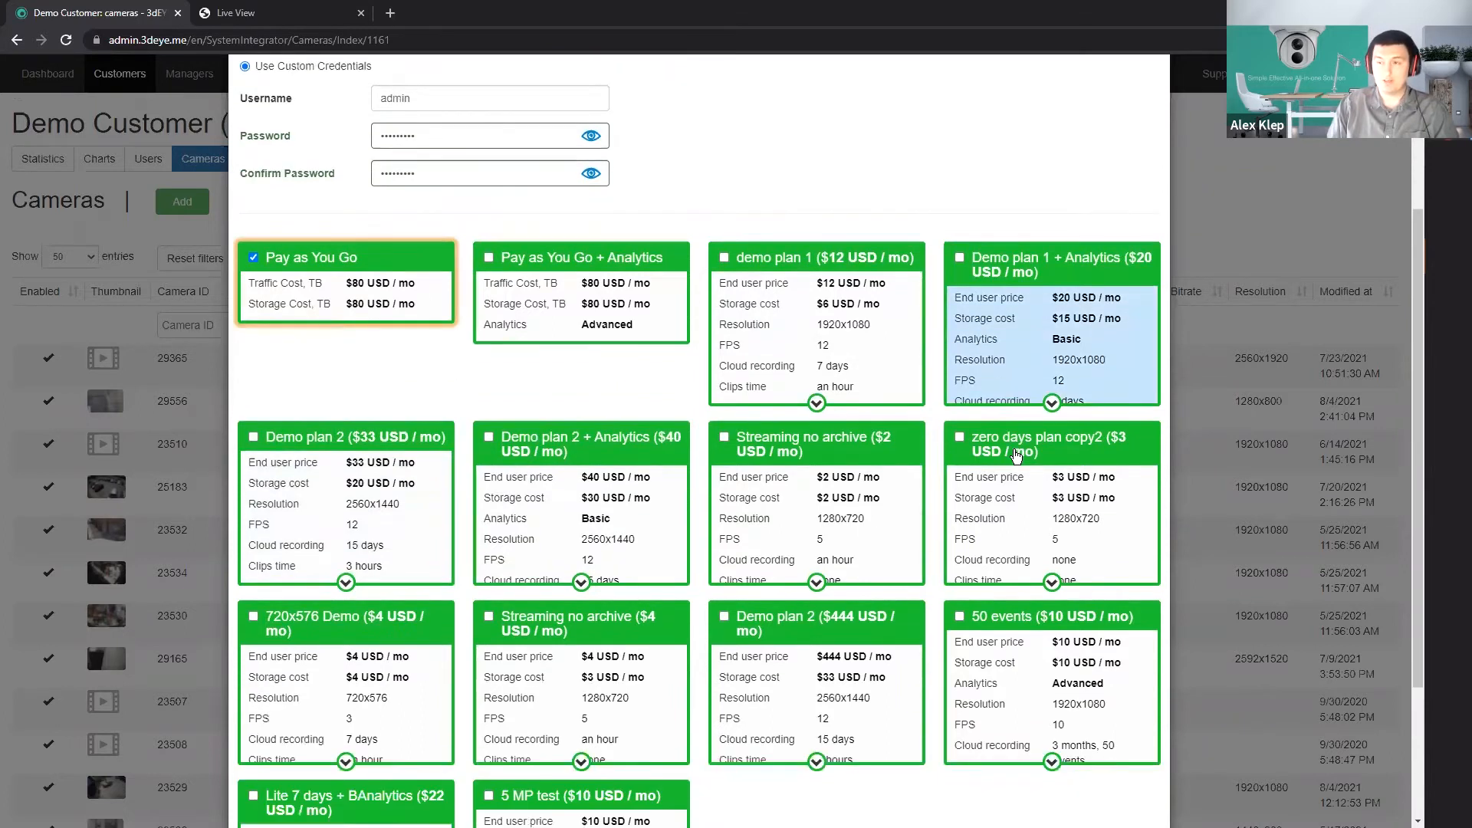
click(817, 405)
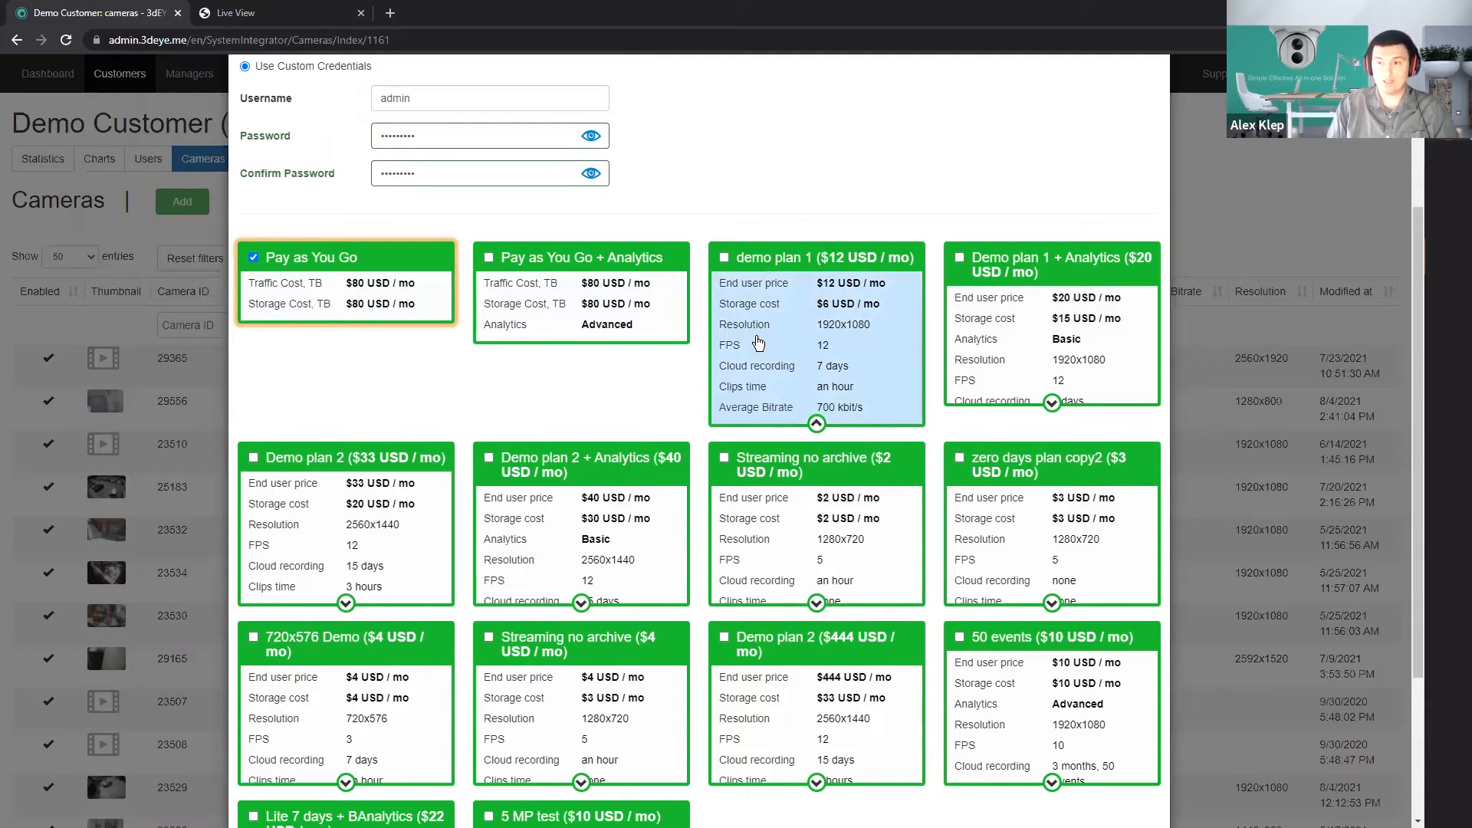
click(792, 371)
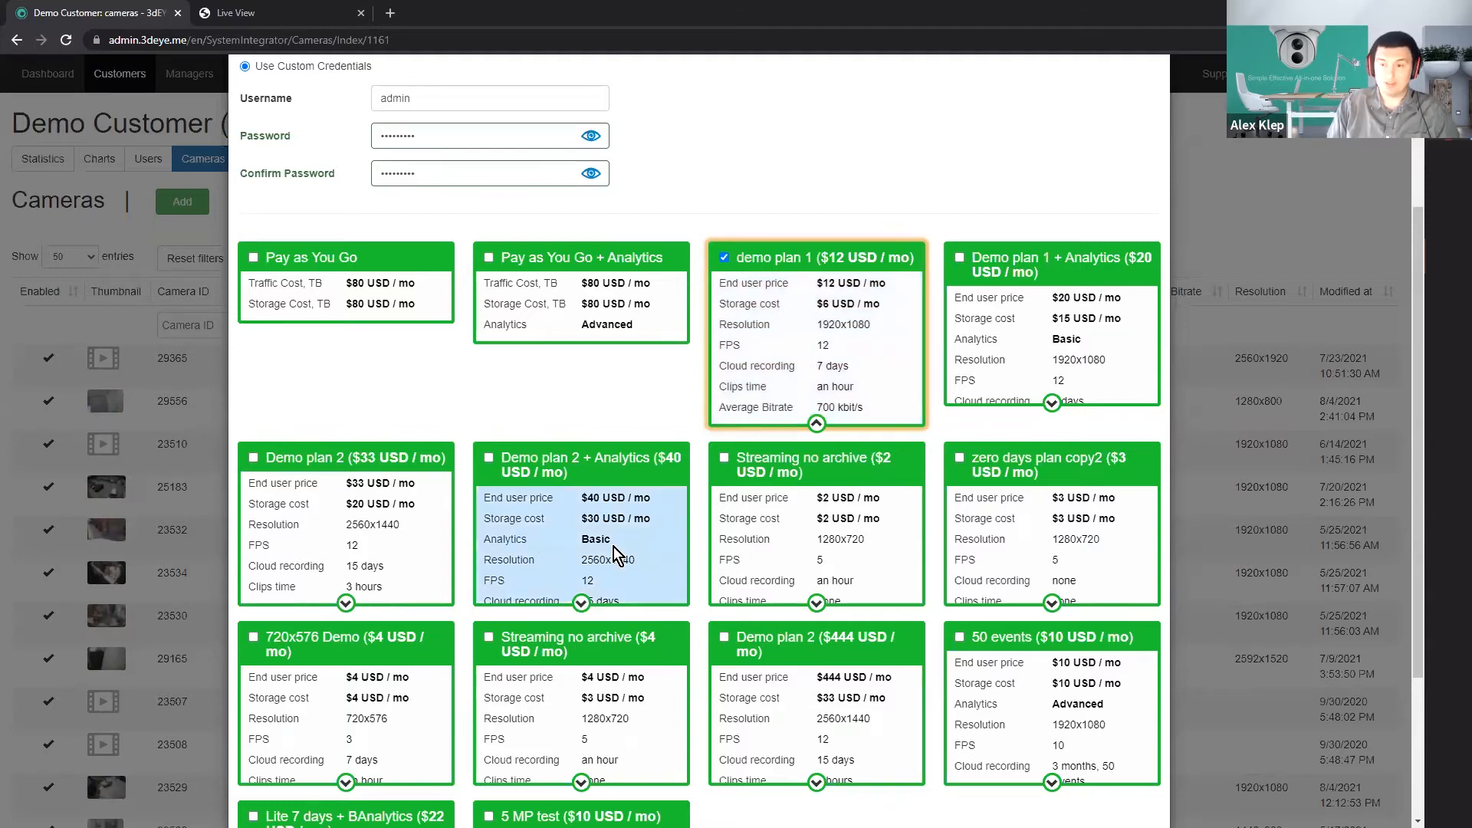
Choose Demo plan 2 + Analytics ($40 USD / mo) for the camera and accept the default object detection settings.
click(547, 551)
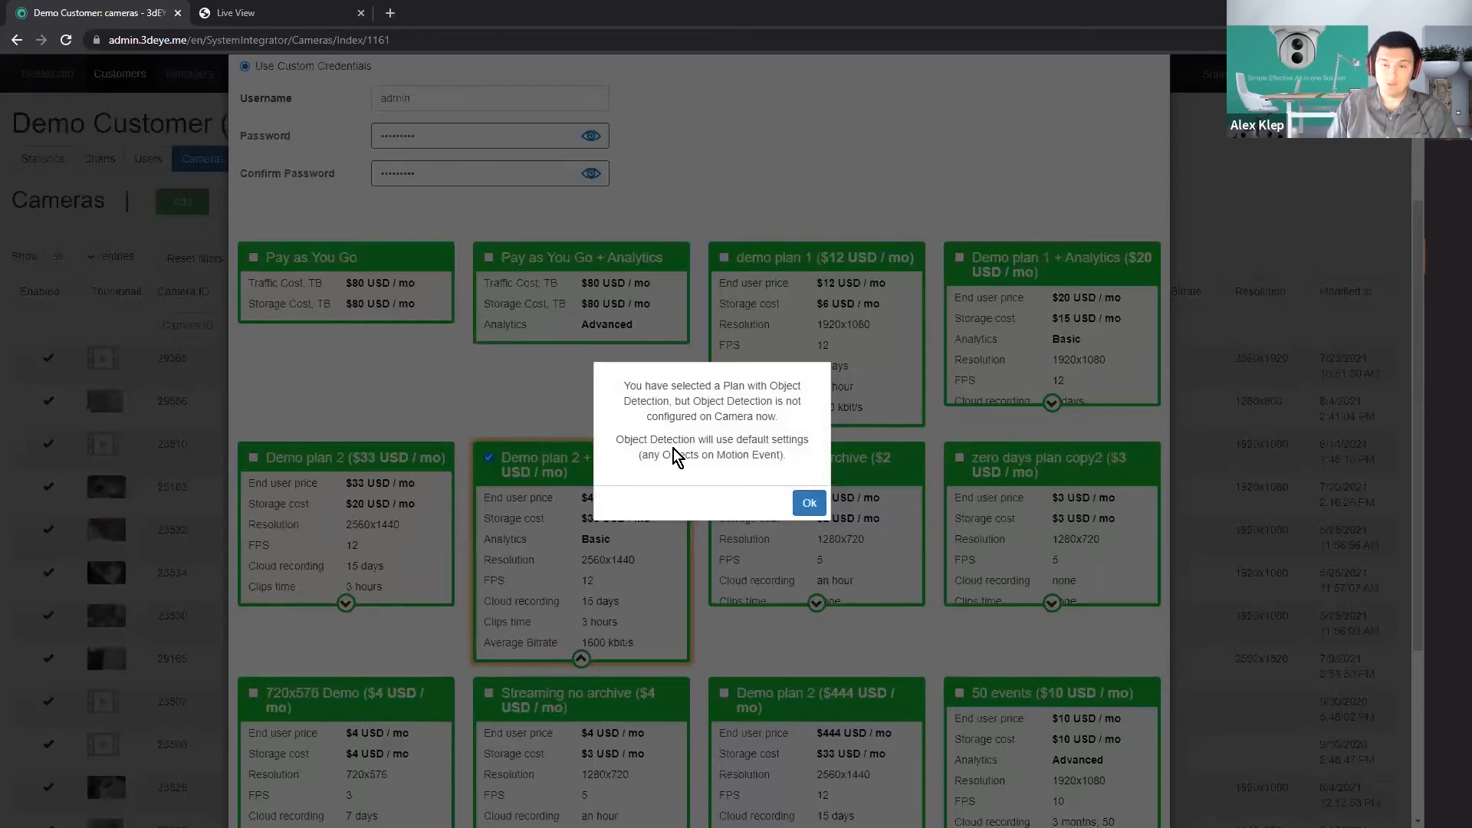
click(808, 503)
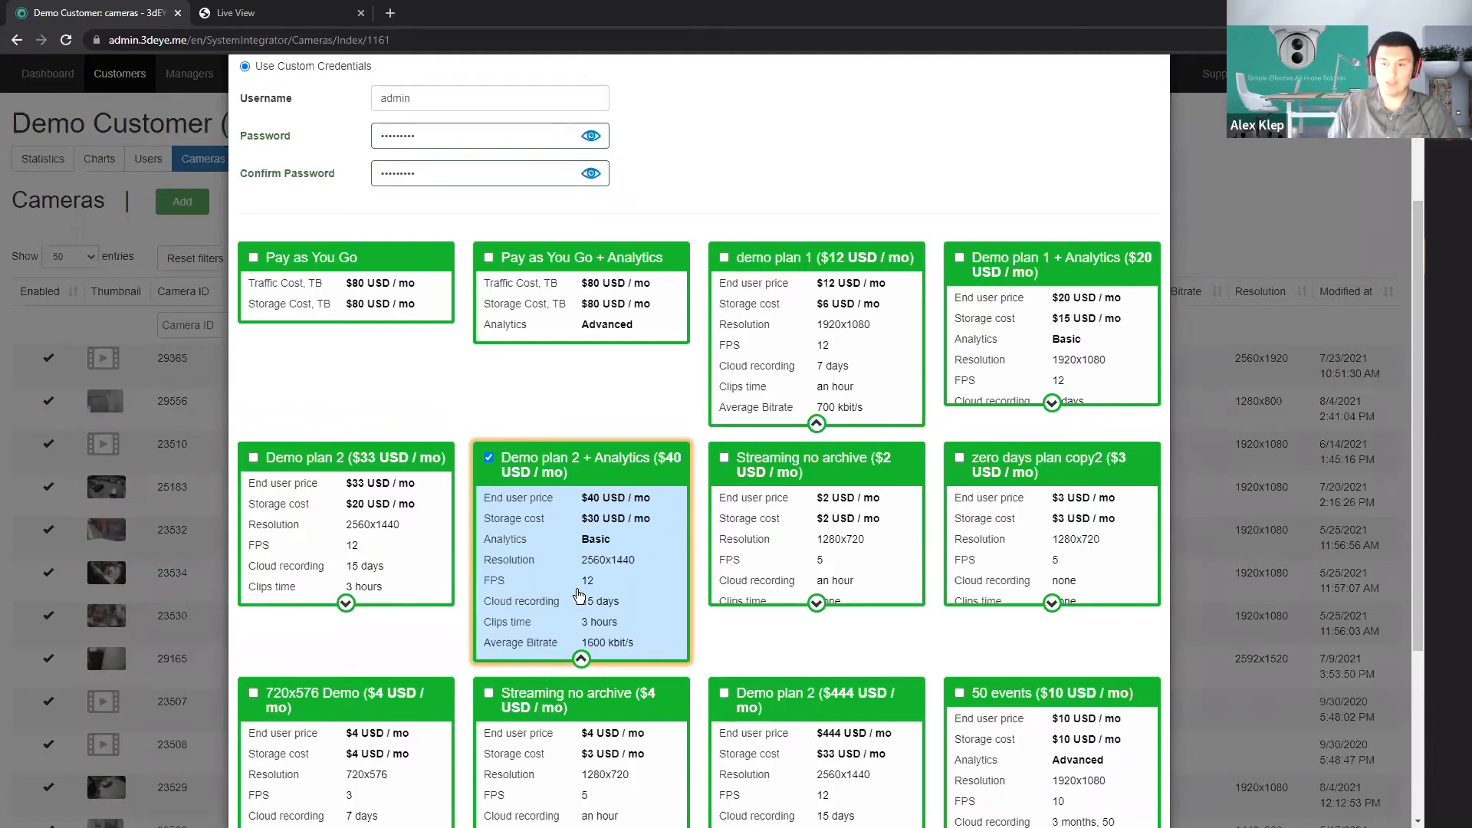
scroll(579, 597, down, 4)
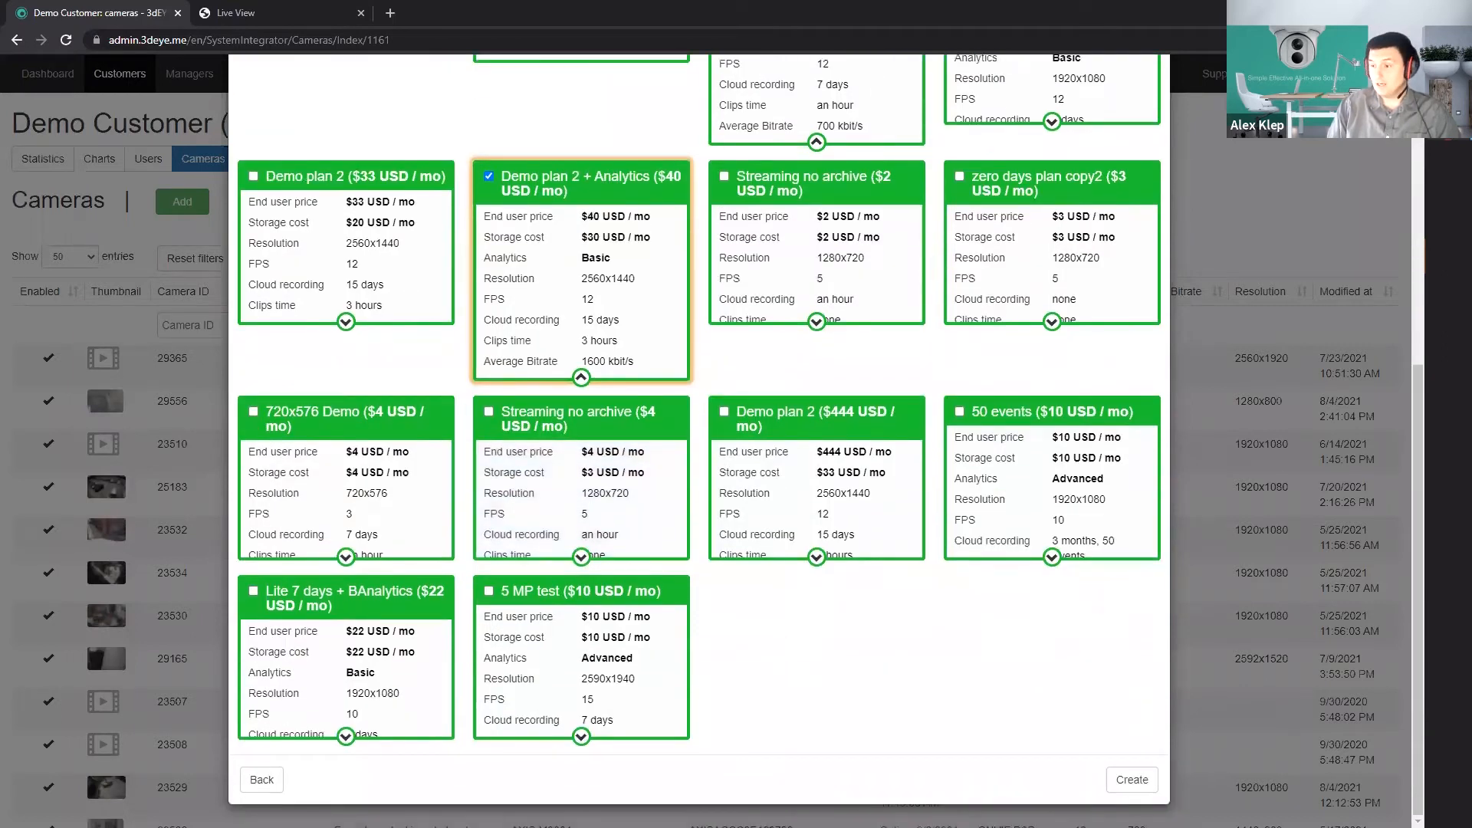
Create the Demo camera with the selected Demo plan 2 + Analytics plan.
key(alt+Tab)
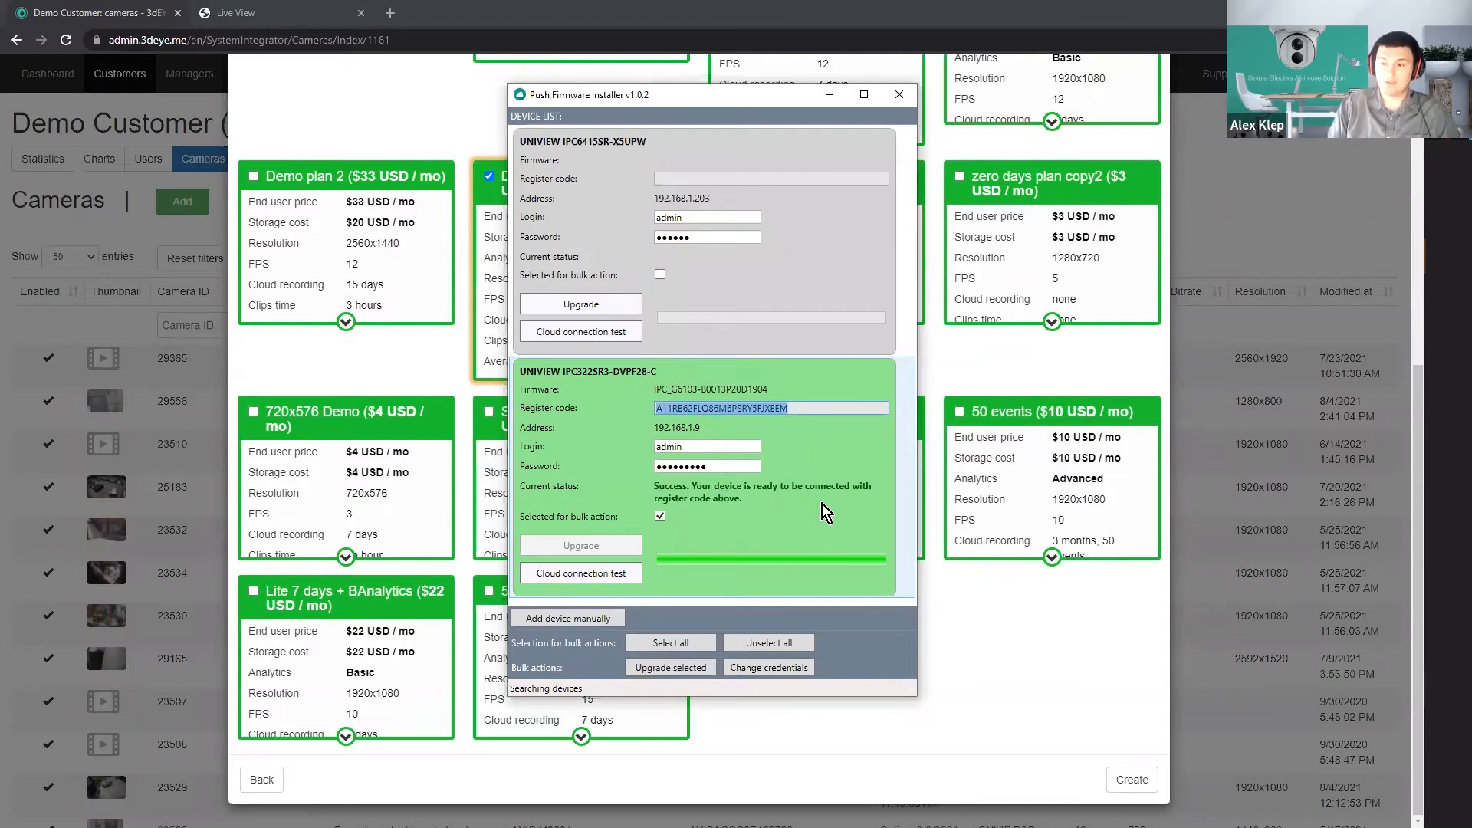
scroll(453, 454, up, 1)
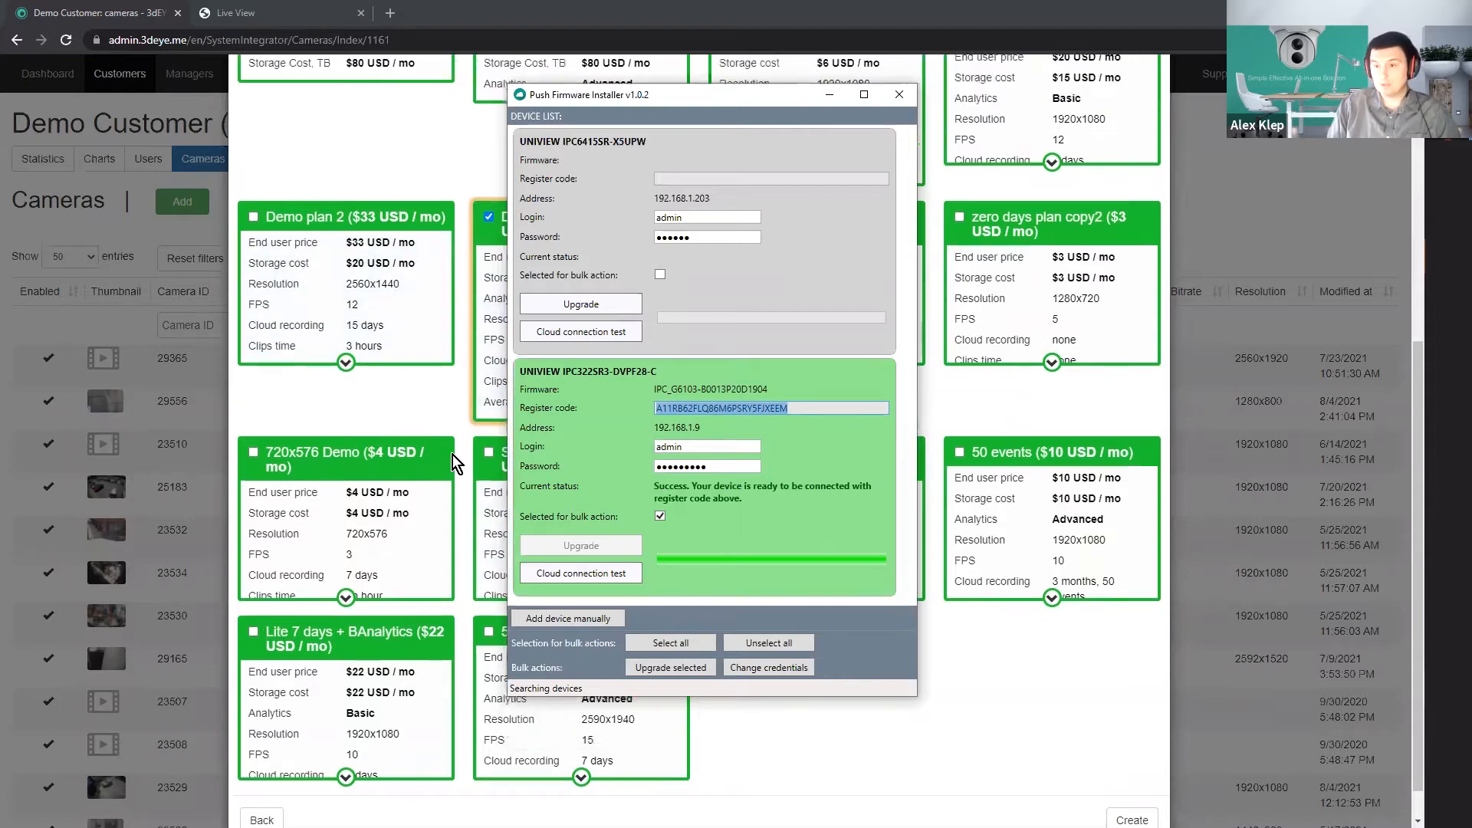
scroll(453, 454, up, 2)
click(431, 259)
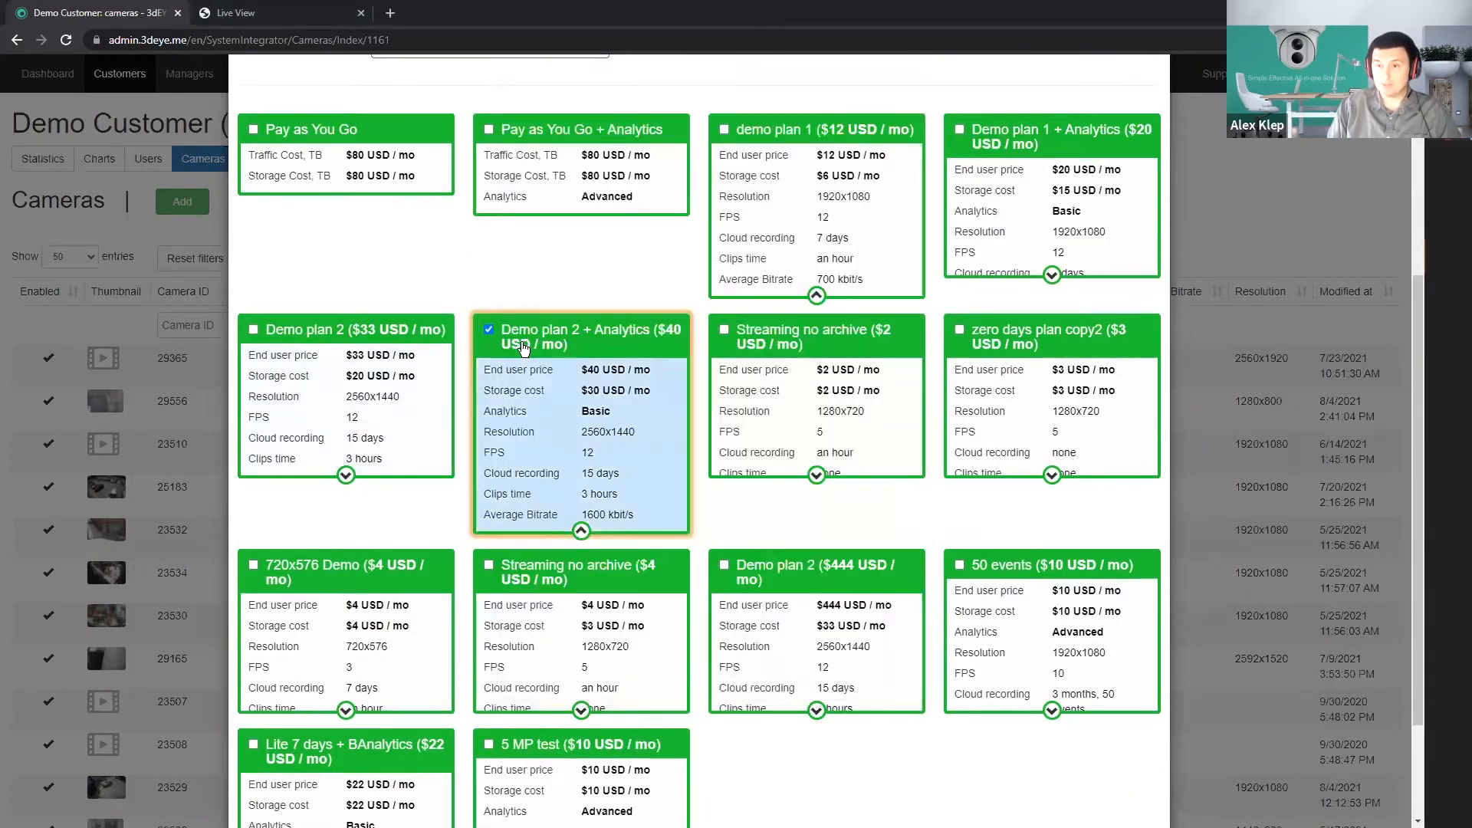
scroll(568, 521, down, 4)
click(1124, 779)
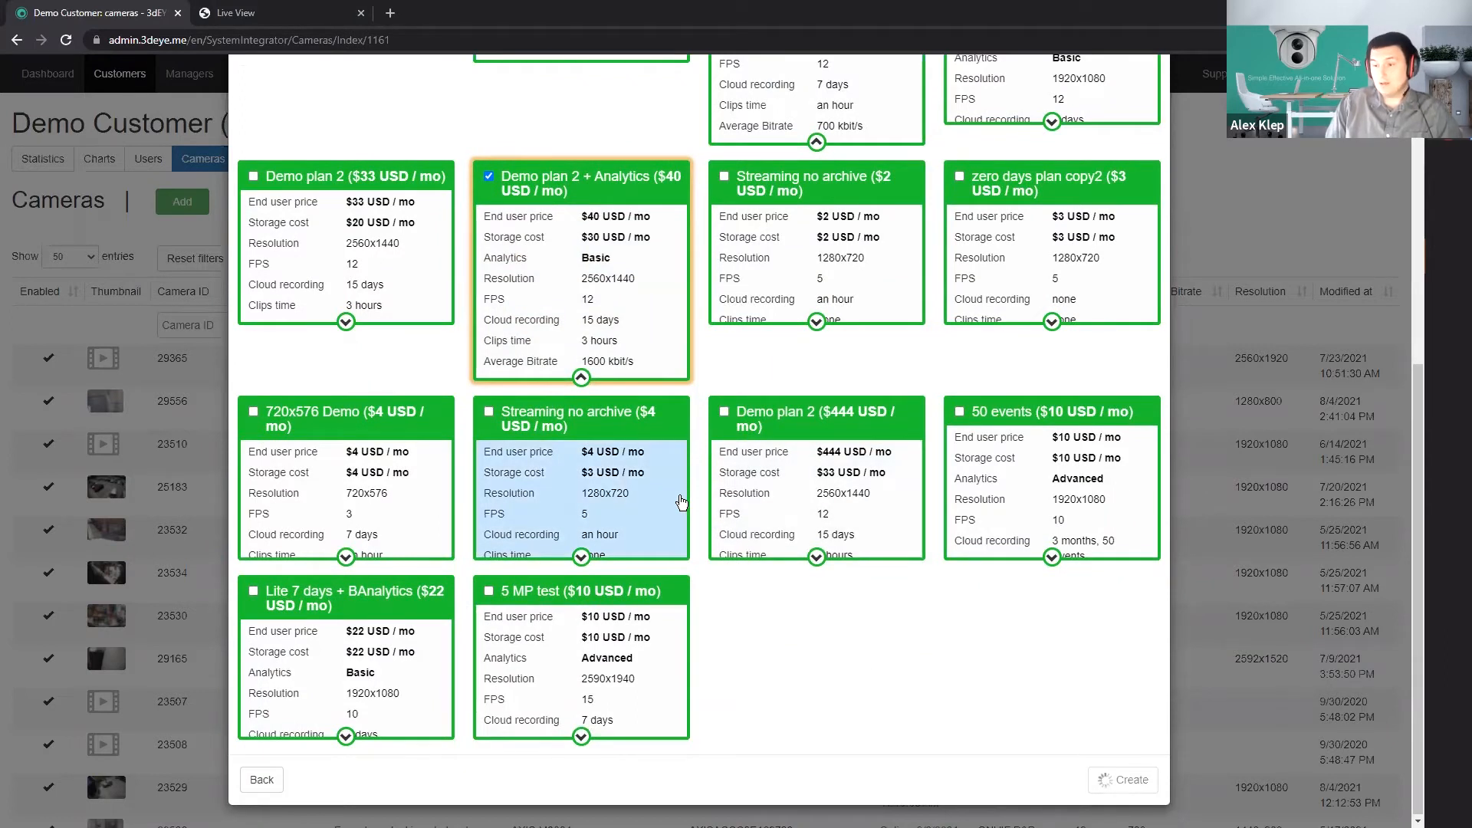
scroll(866, 558, up, 2)
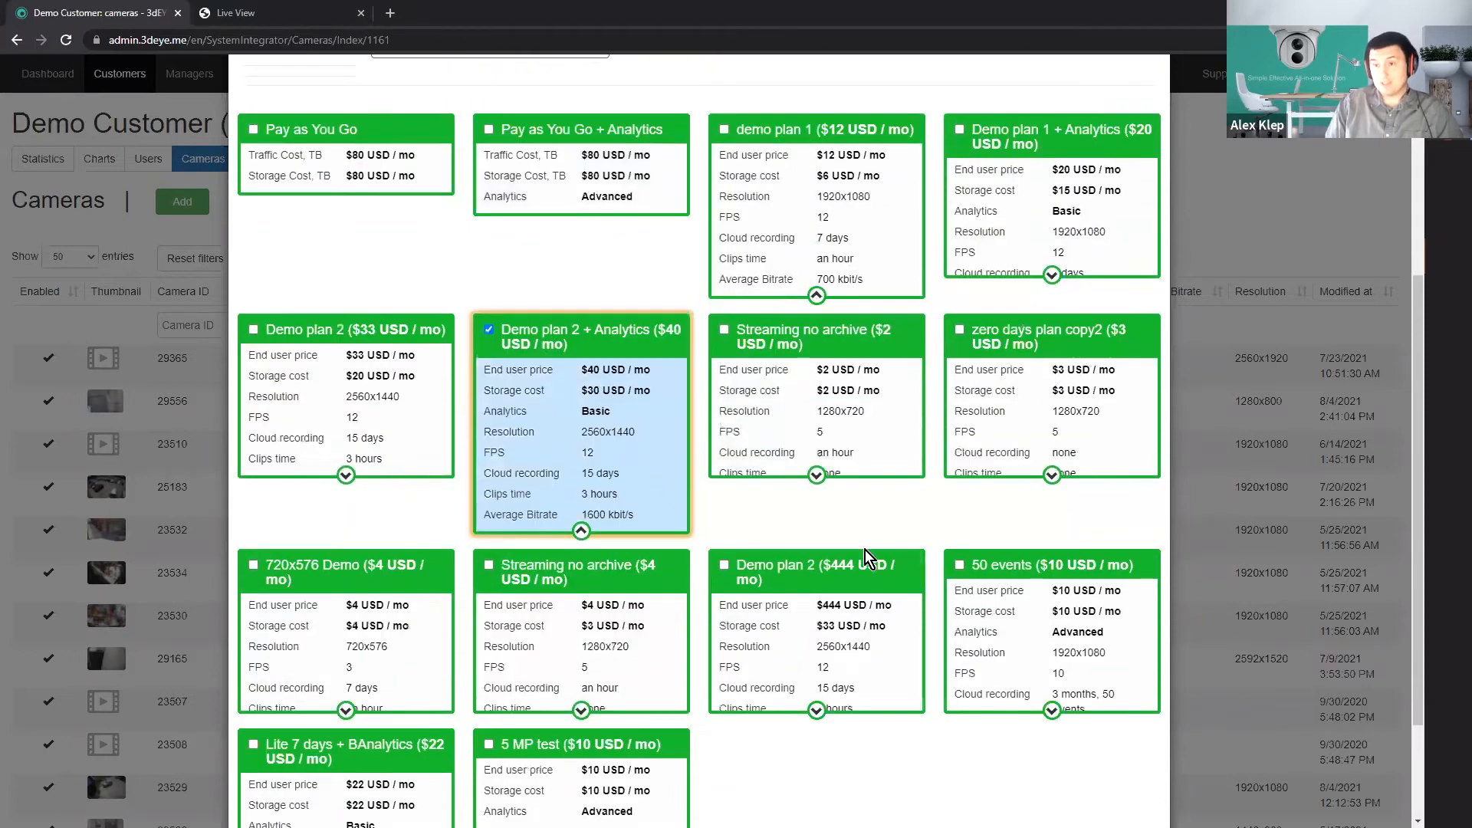
Compare the devices discovered in EZTools with those listed in Push Firmware Installer.
key(alt+Tab)
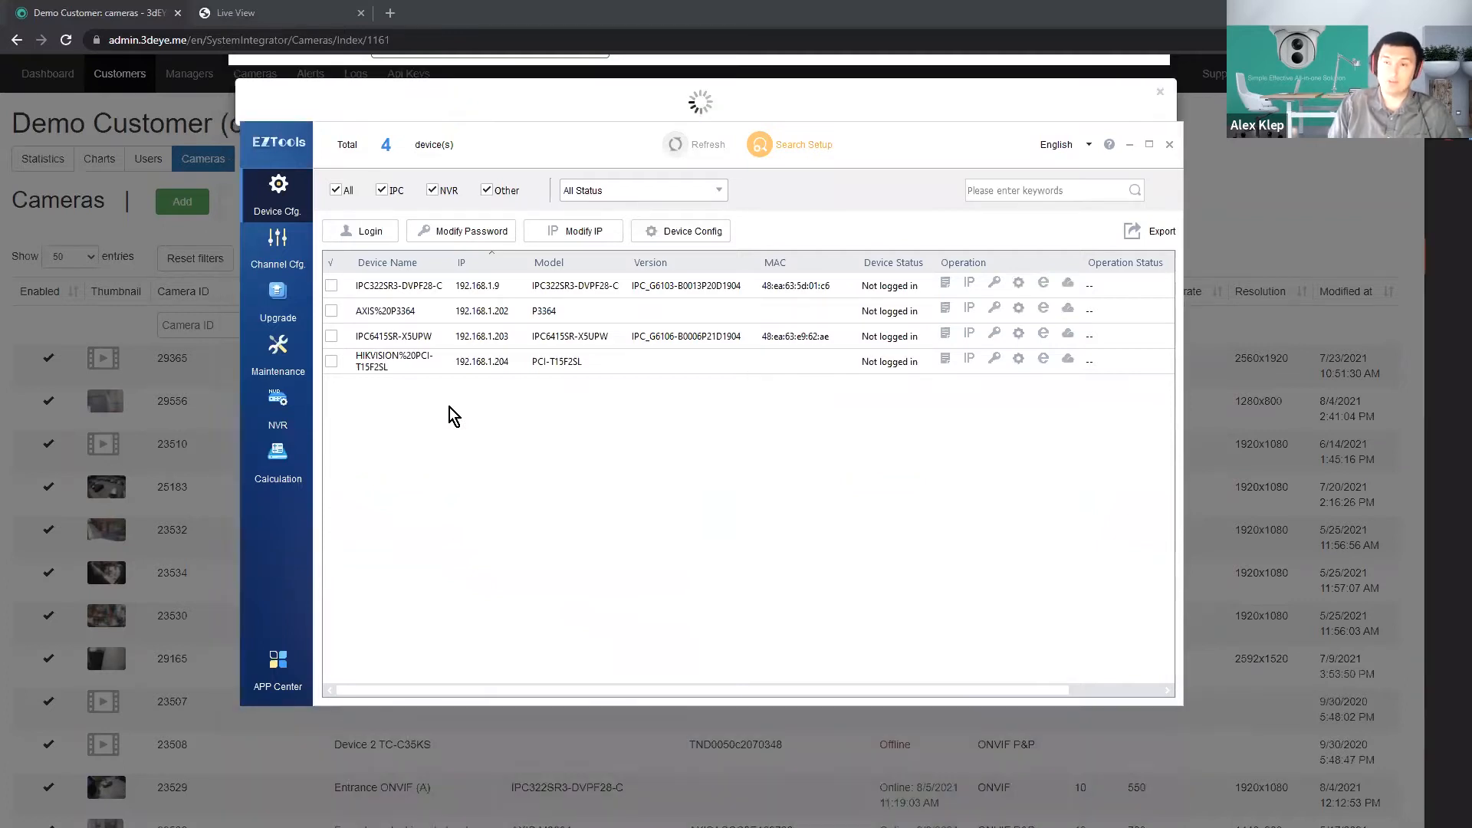
key(alt+Tab)
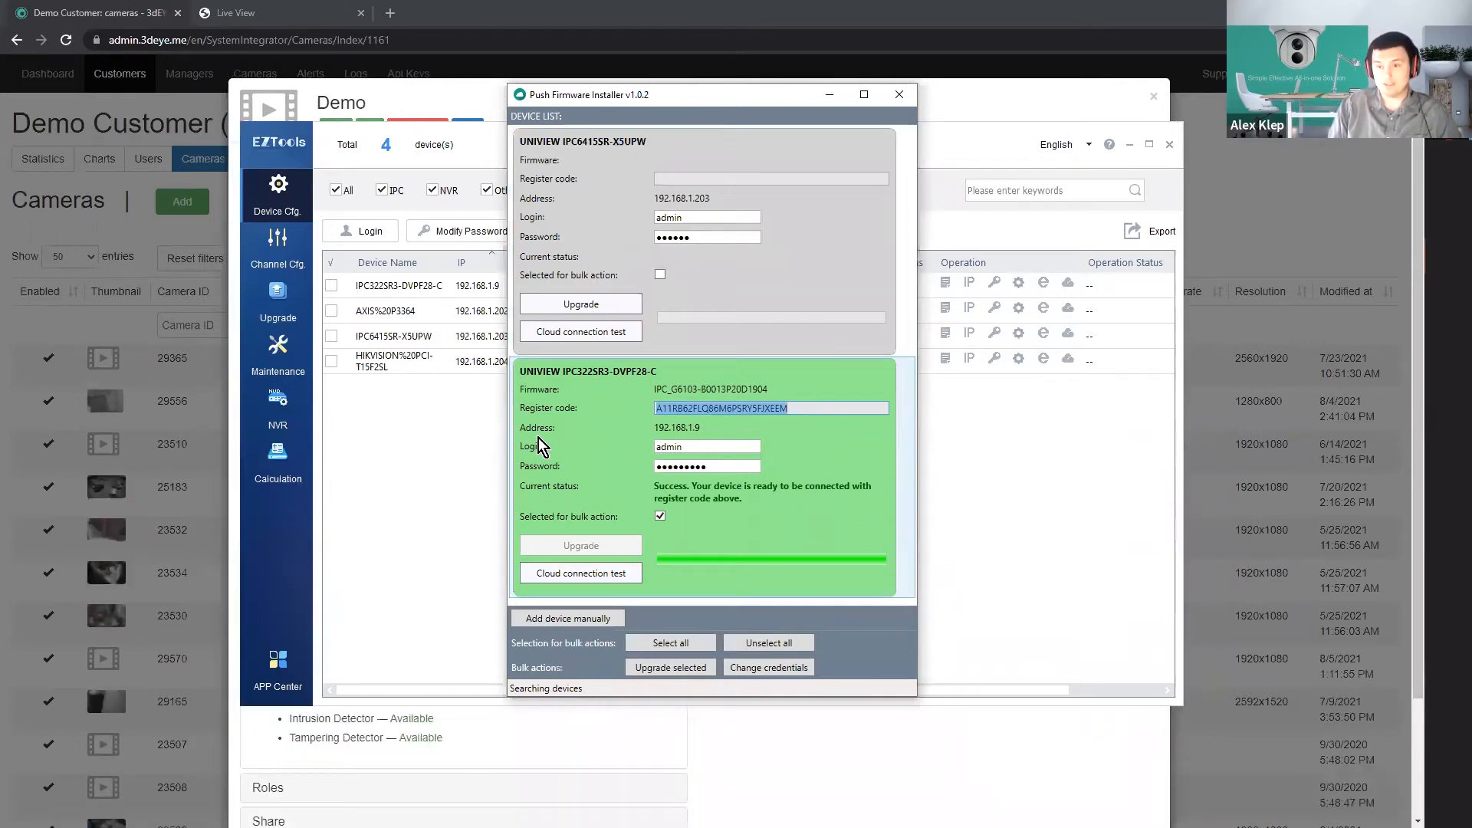
click(471, 463)
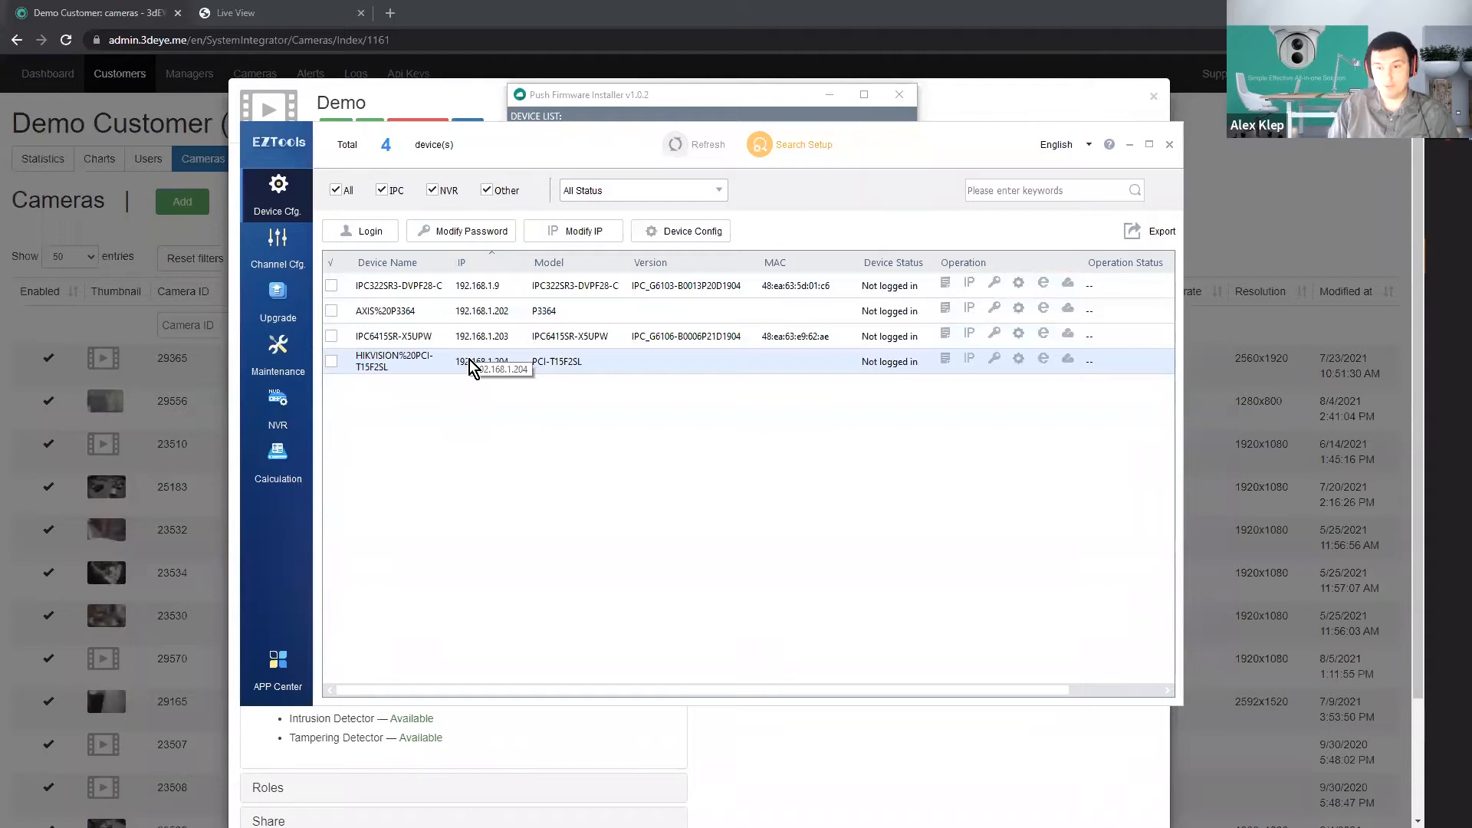
key(alt+Tab)
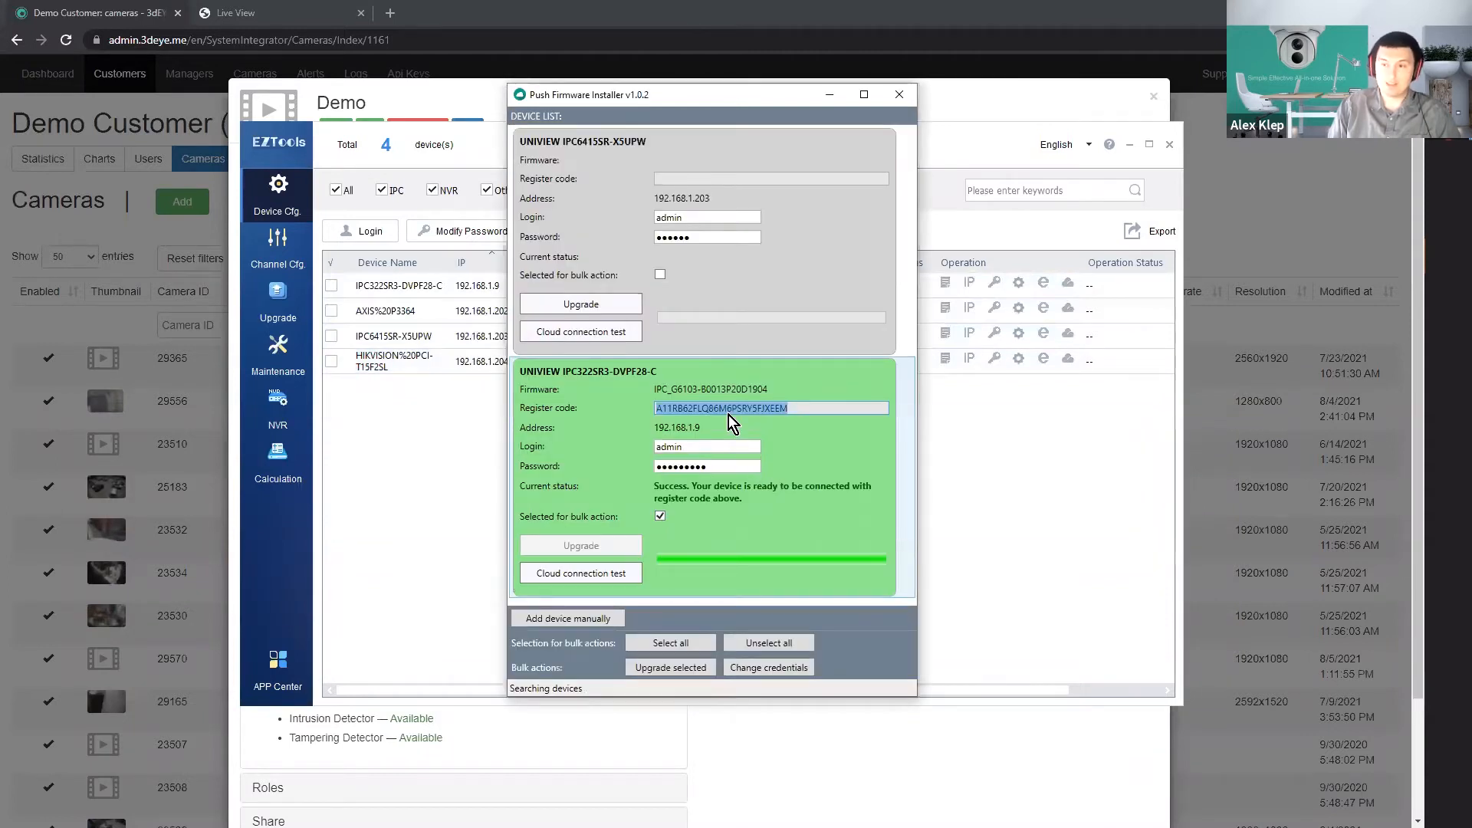
Look at the manual device entry in Push Firmware Installer without adding a device, and return to the Demo camera in the browser.
click(569, 618)
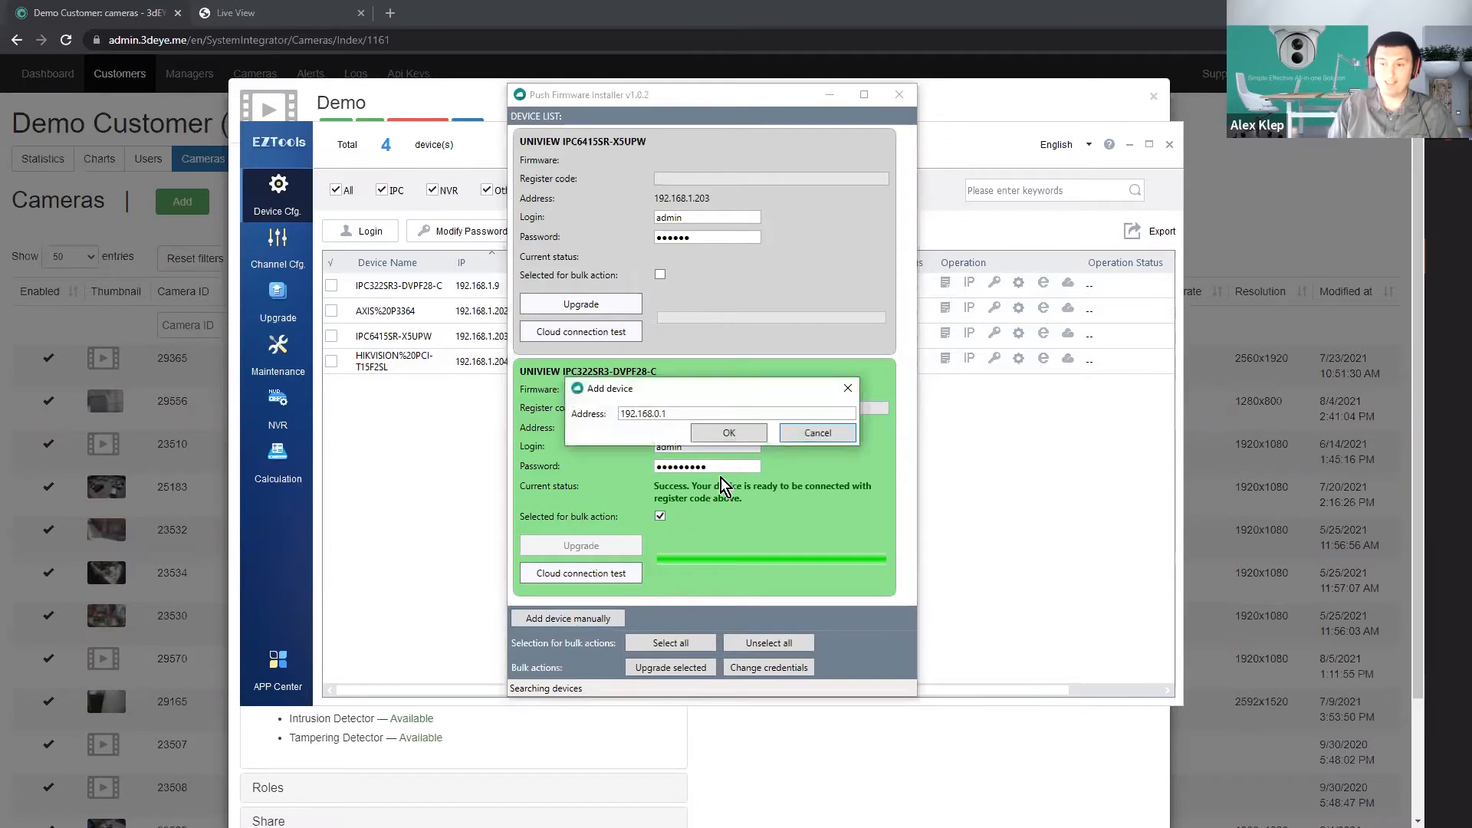
click(817, 432)
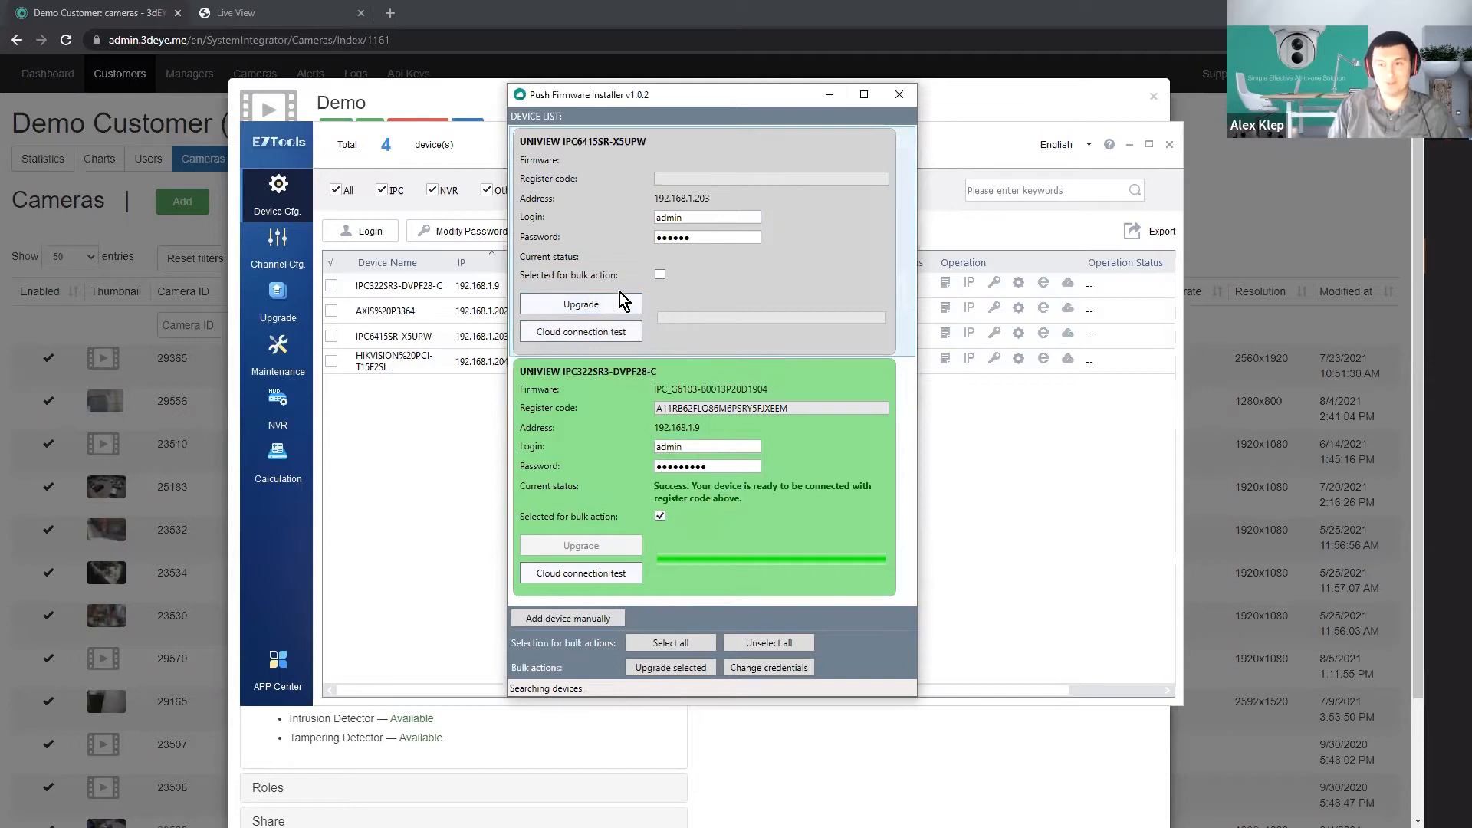
click(837, 99)
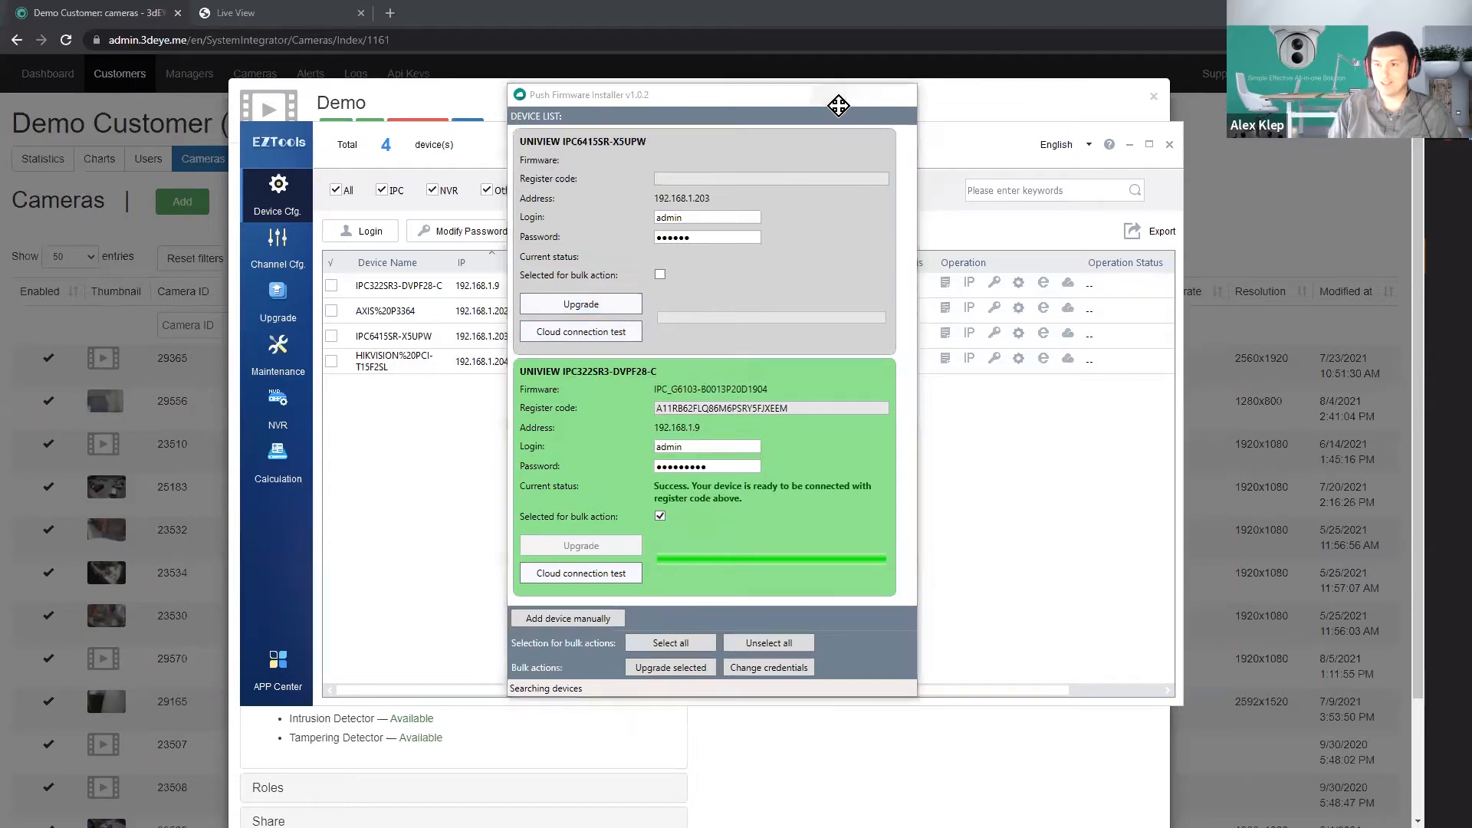
click(1129, 144)
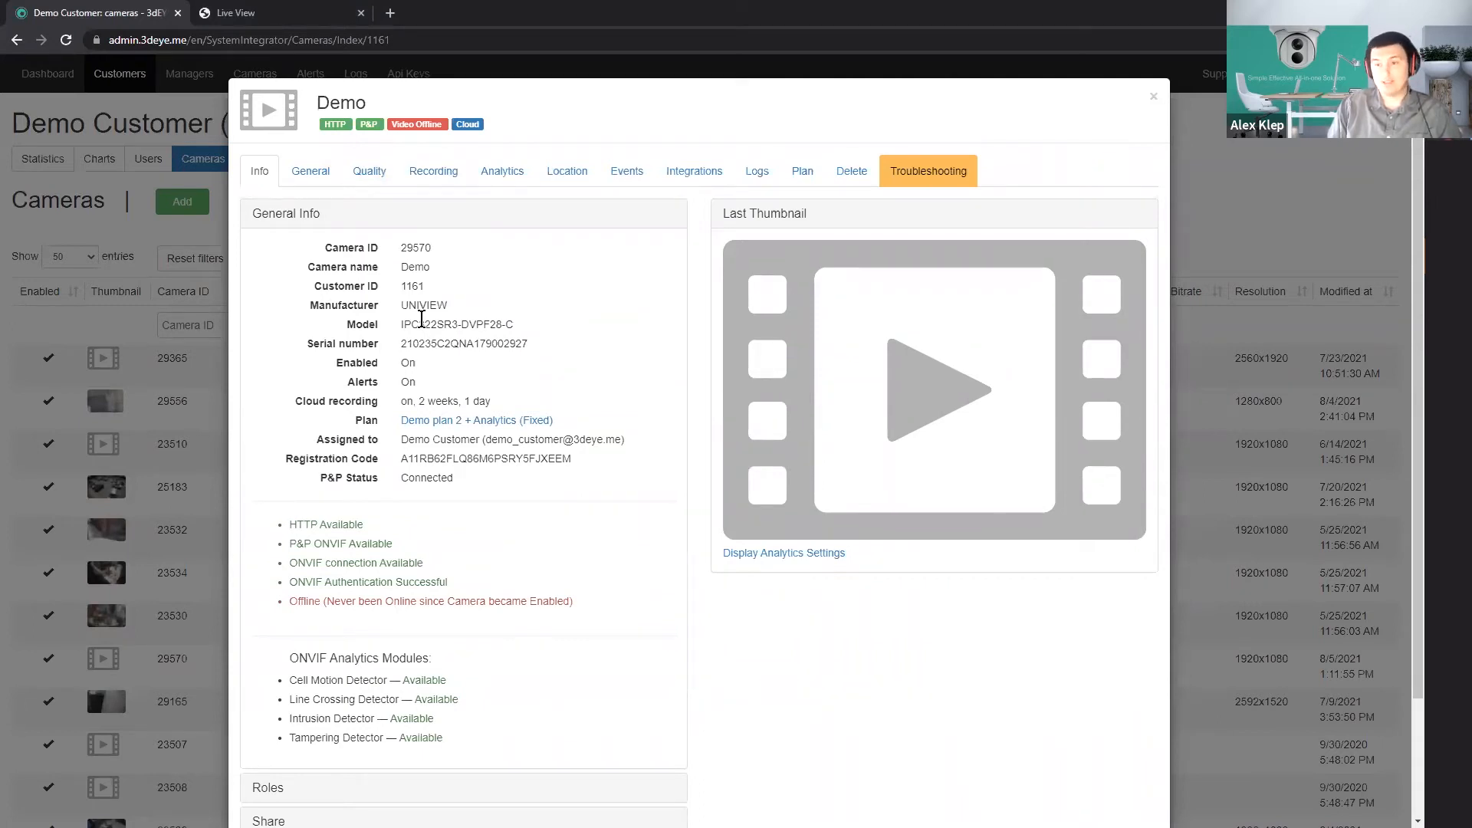
Review the Demo camera's model and quality settings, and choose the device's own motion detection settings for its analytics.
drag(400, 305, 517, 328)
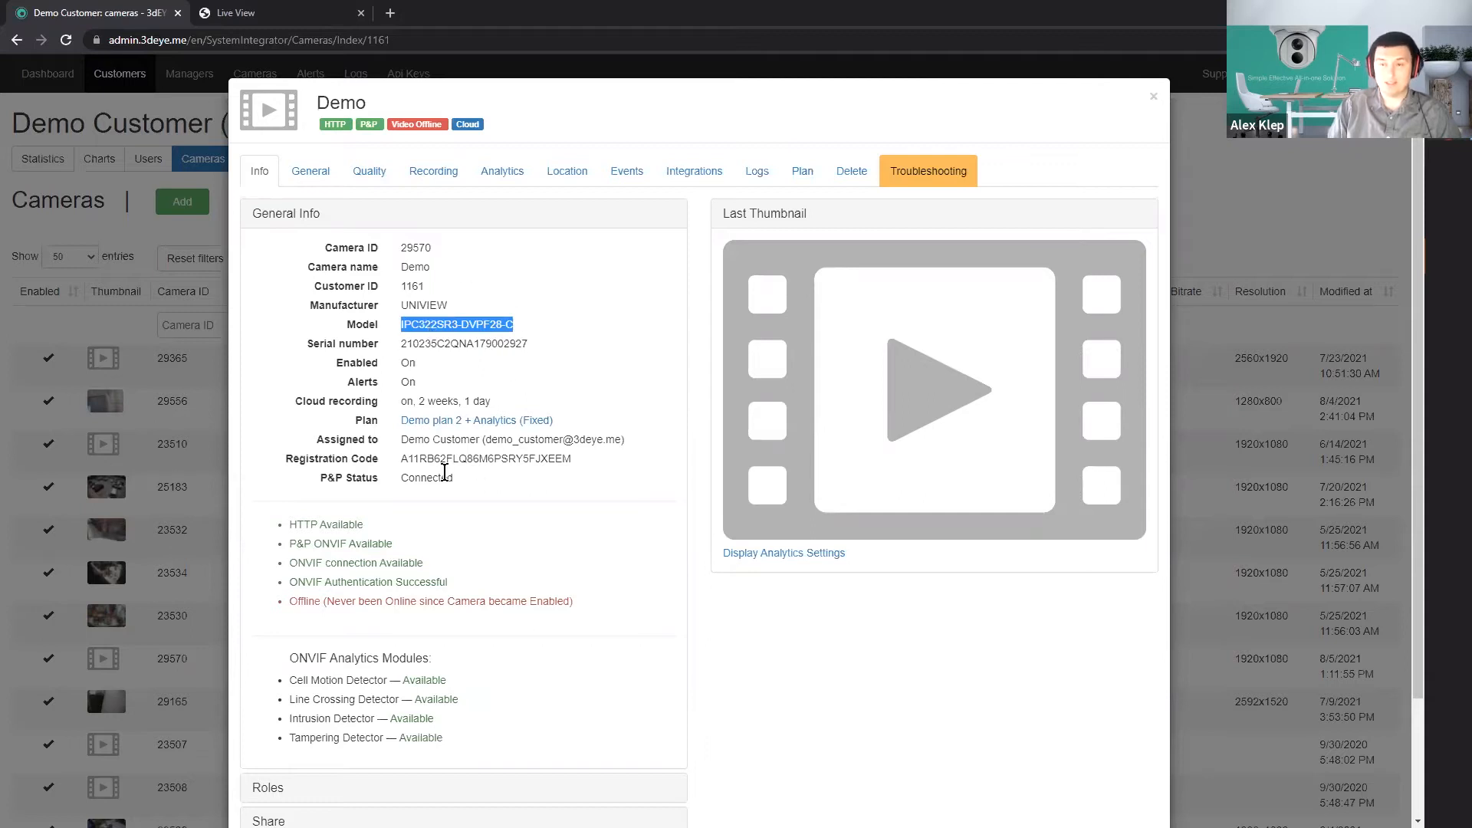
click(369, 171)
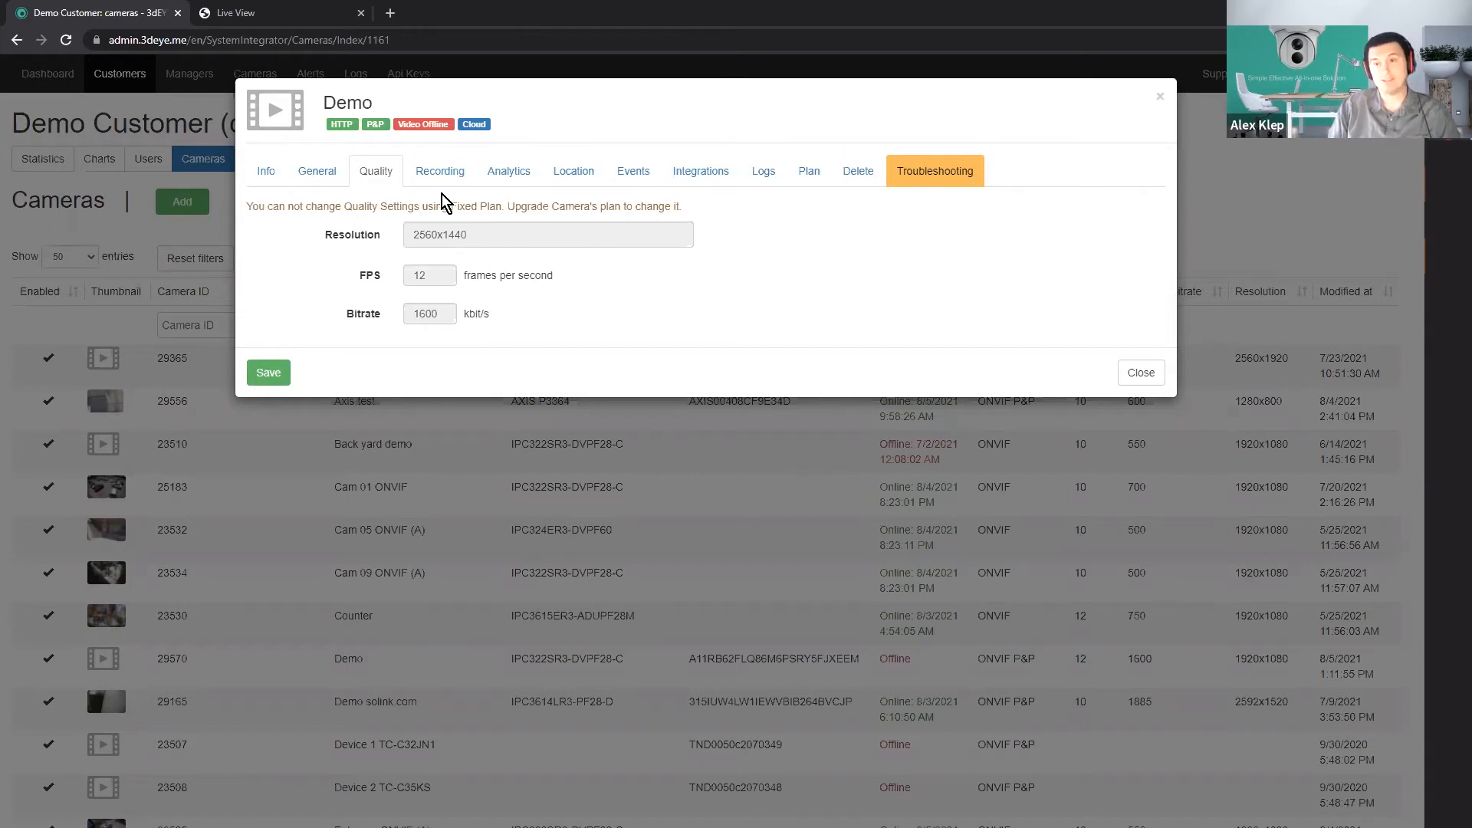
click(504, 176)
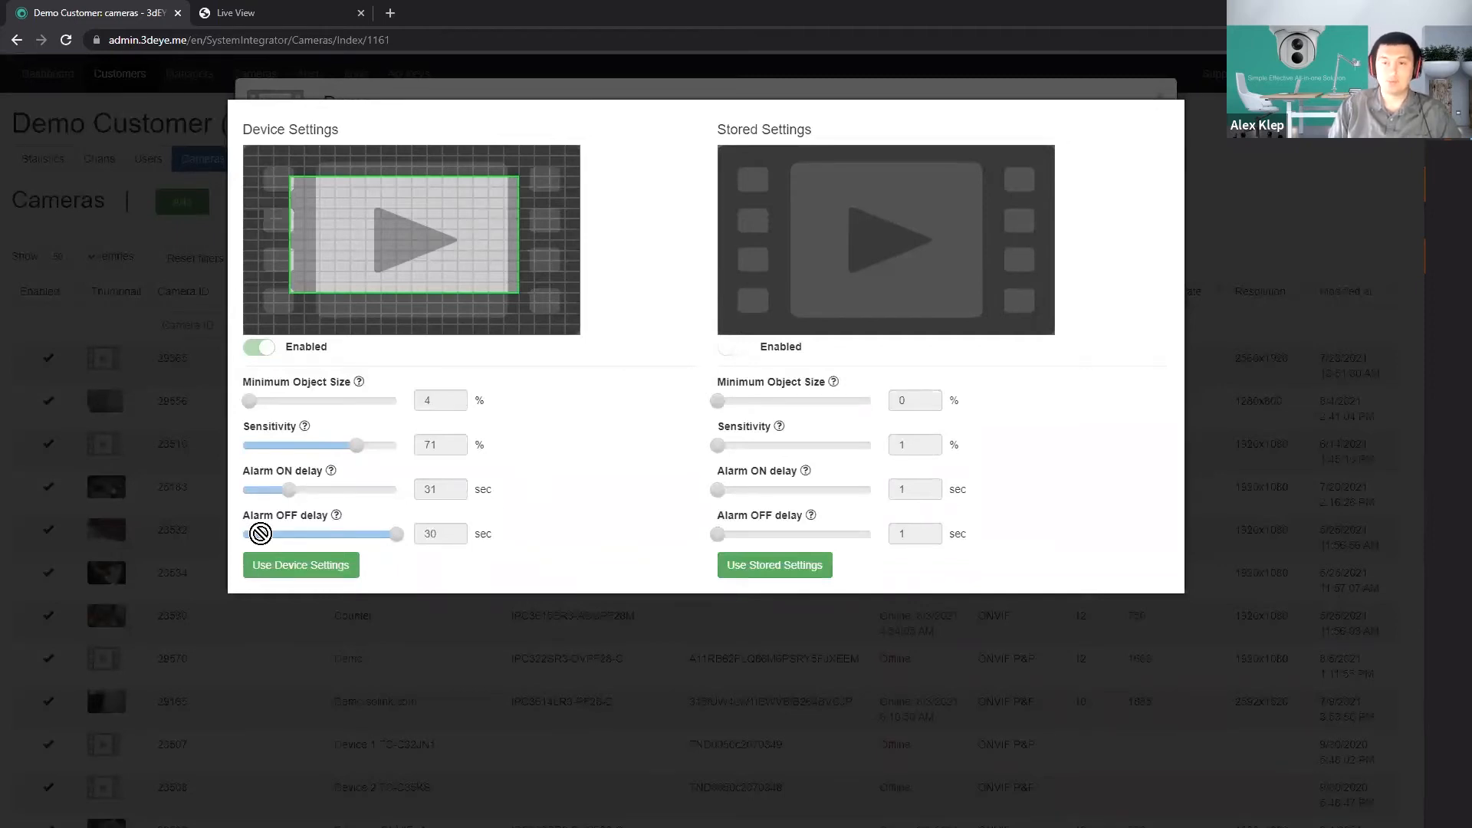
click(304, 577)
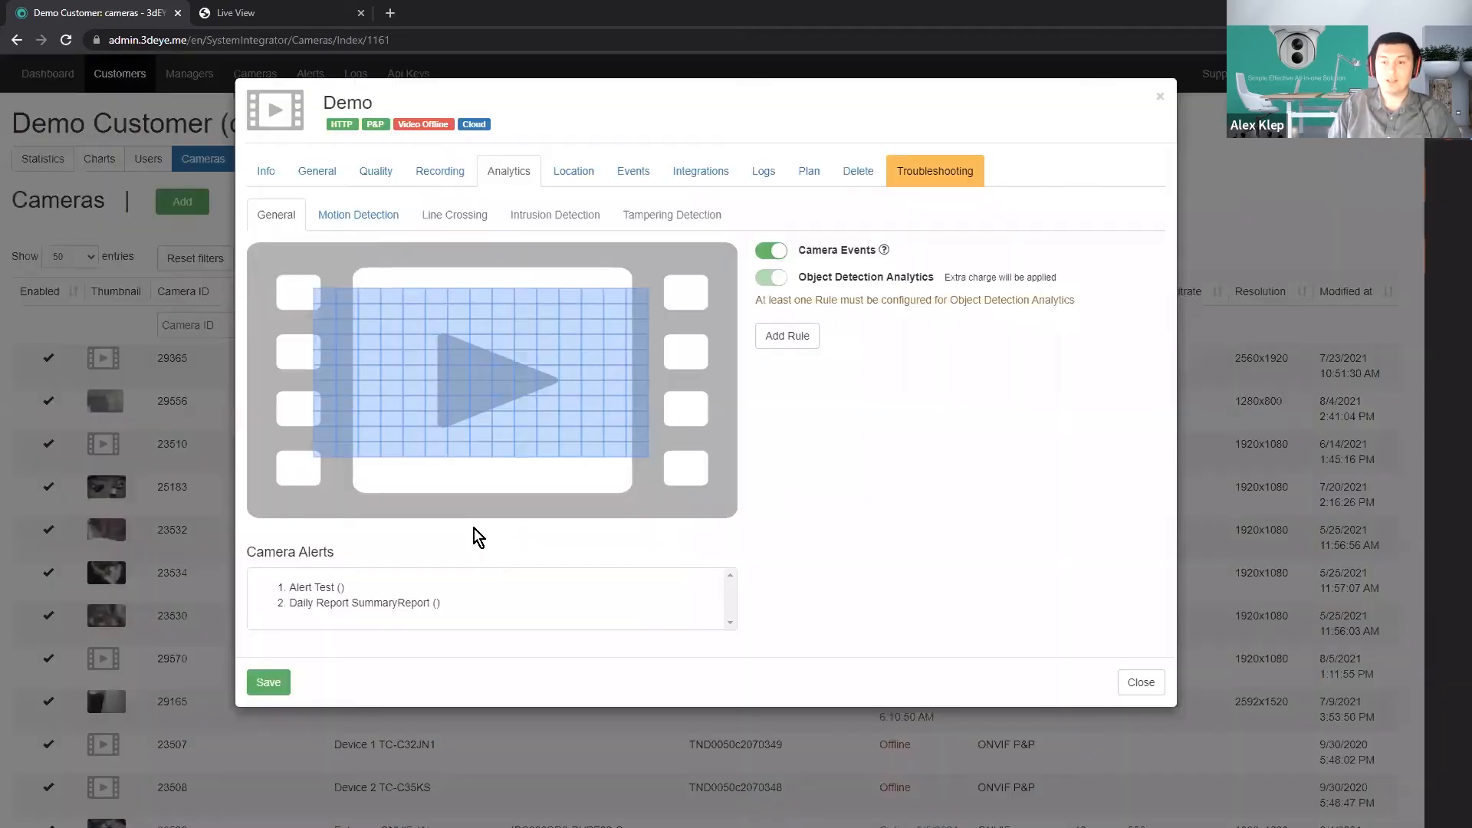
Examine the Demo camera's motion detection, line crossing and intrusion detection settings.
click(359, 227)
click(450, 227)
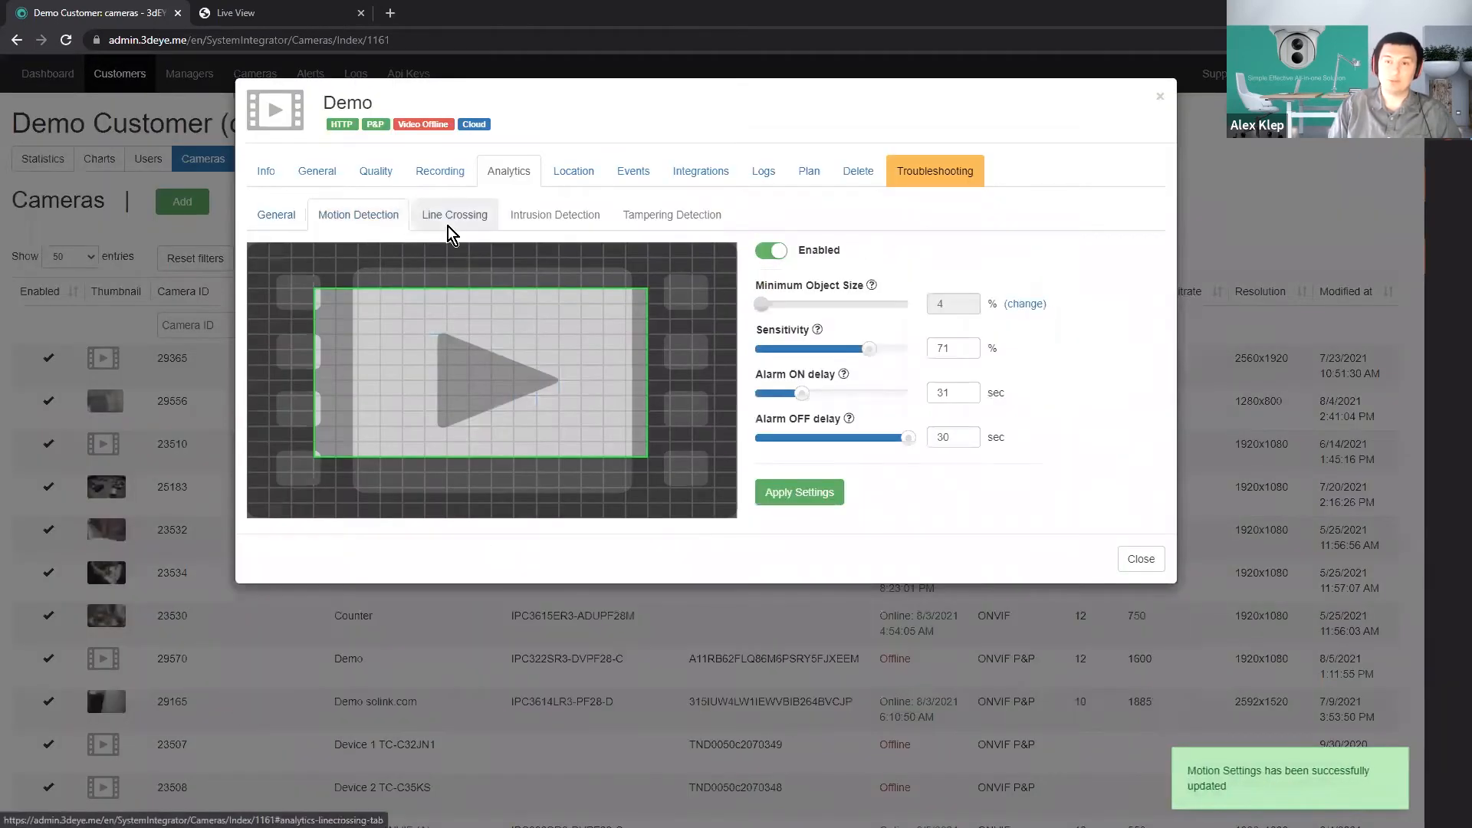
click(569, 223)
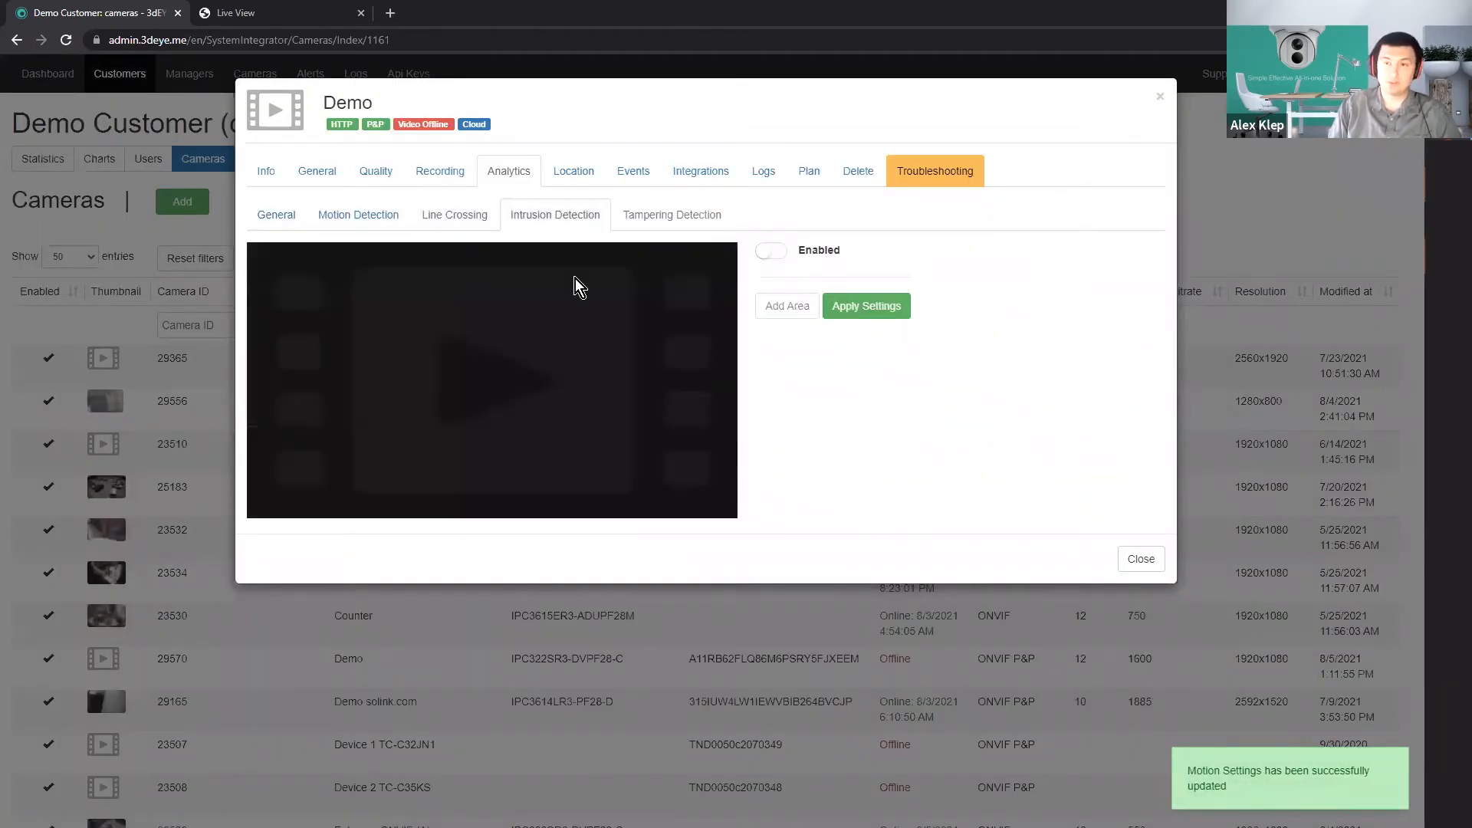
click(376, 211)
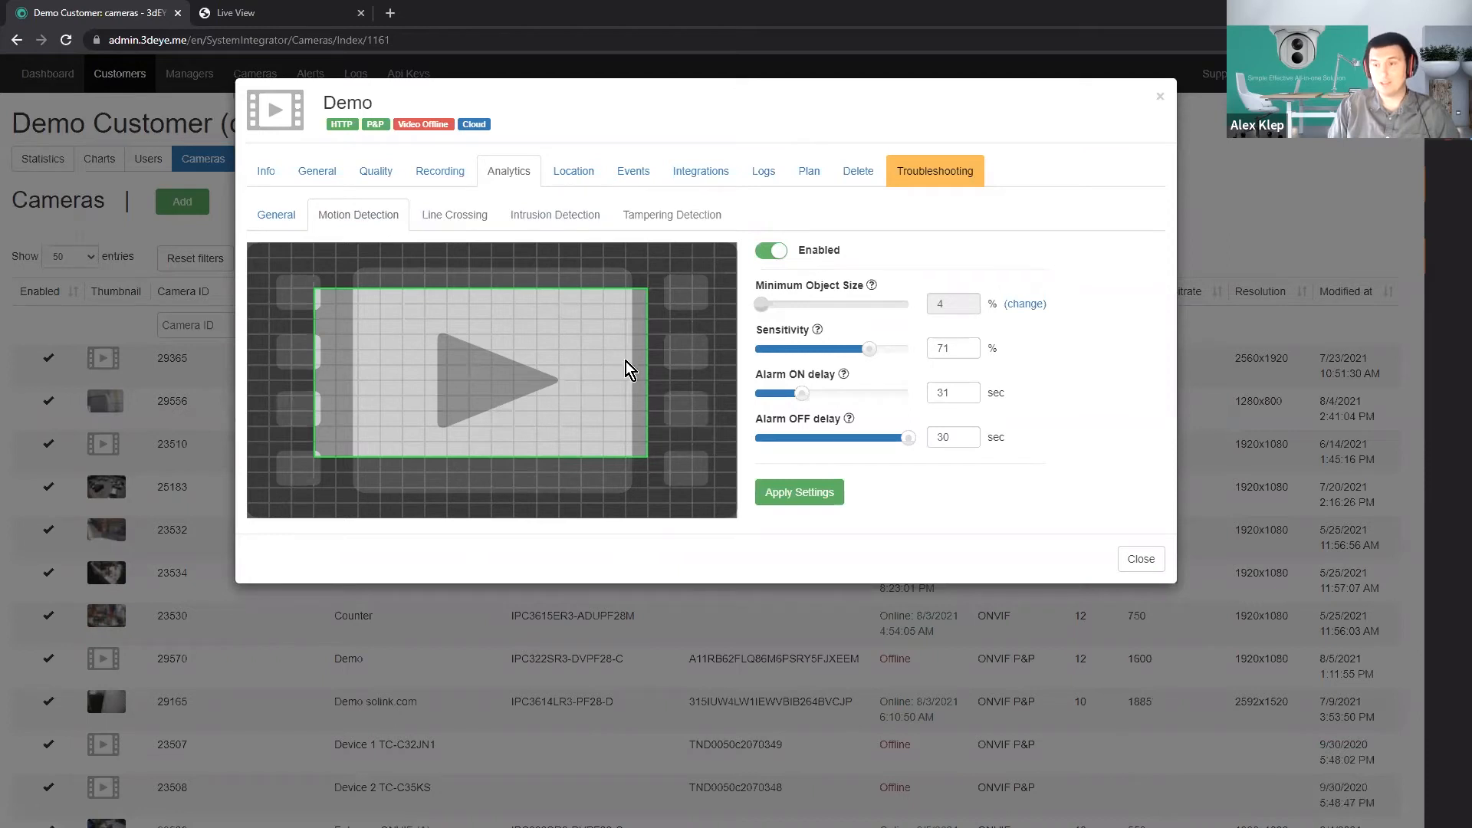
Add an object detection rule to the Demo camera that acts on Motion Detection and detects Car and Person, and save it.
click(265, 215)
click(786, 335)
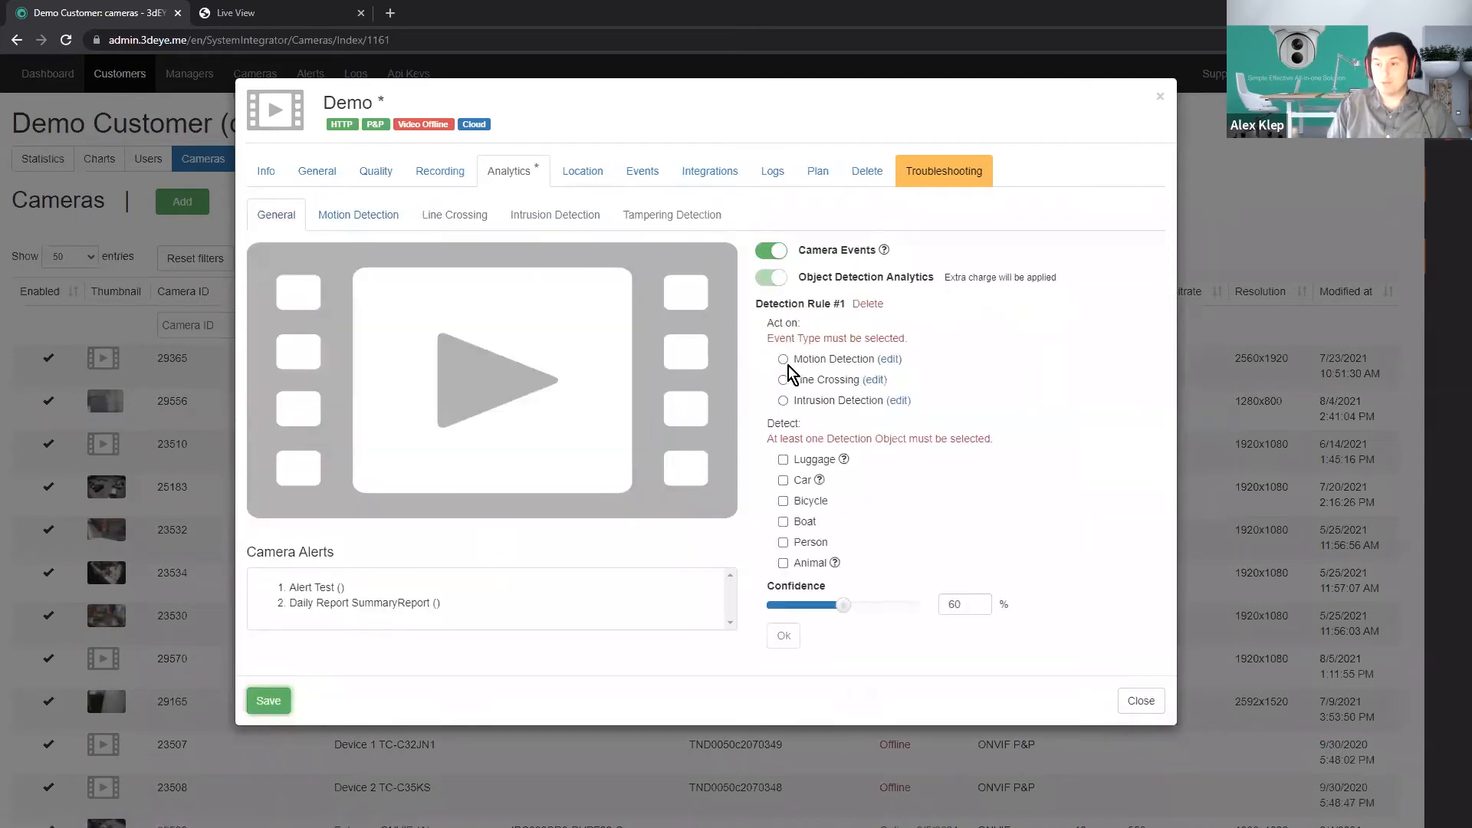
click(783, 359)
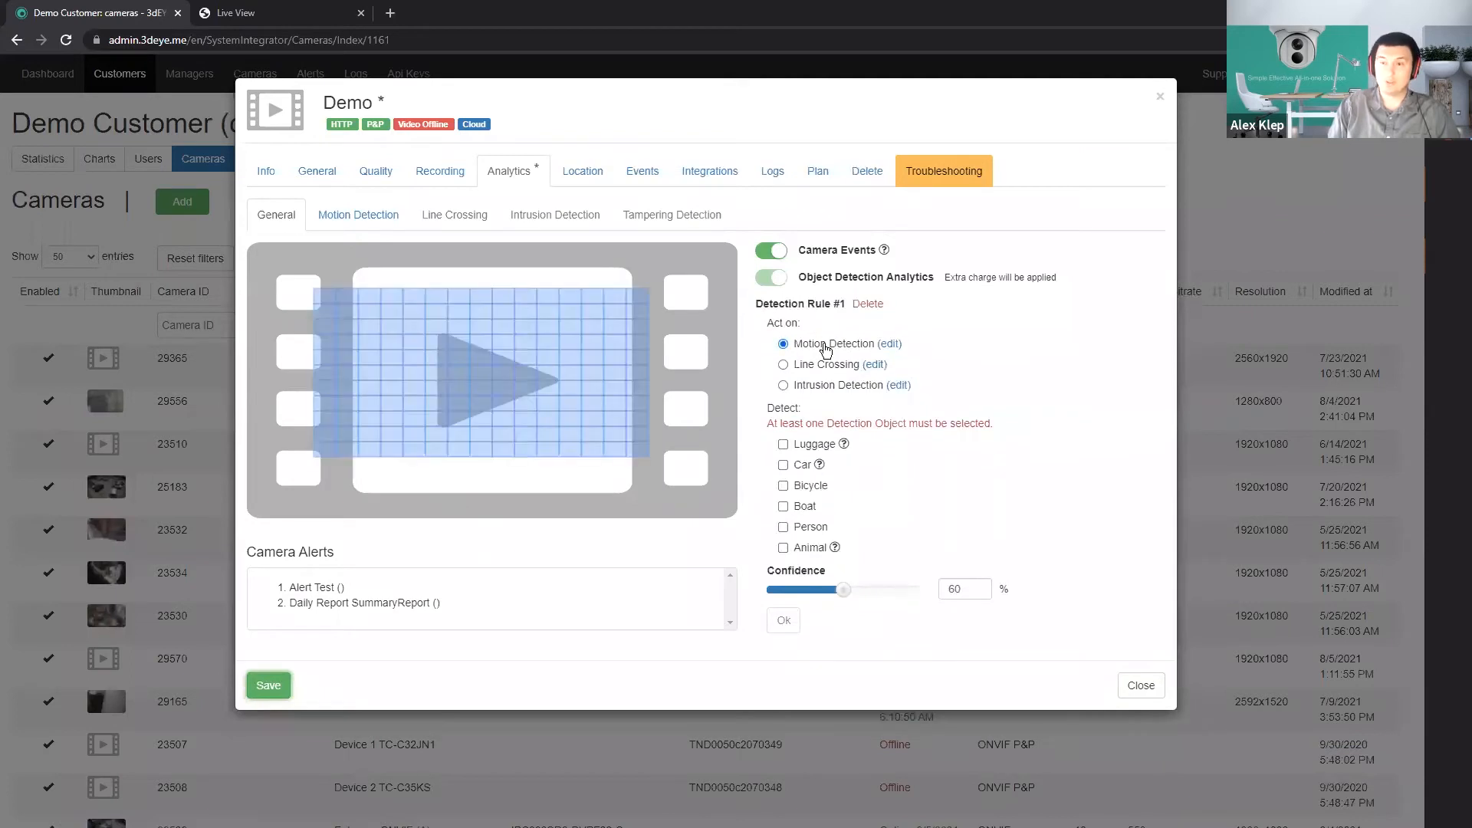
click(783, 465)
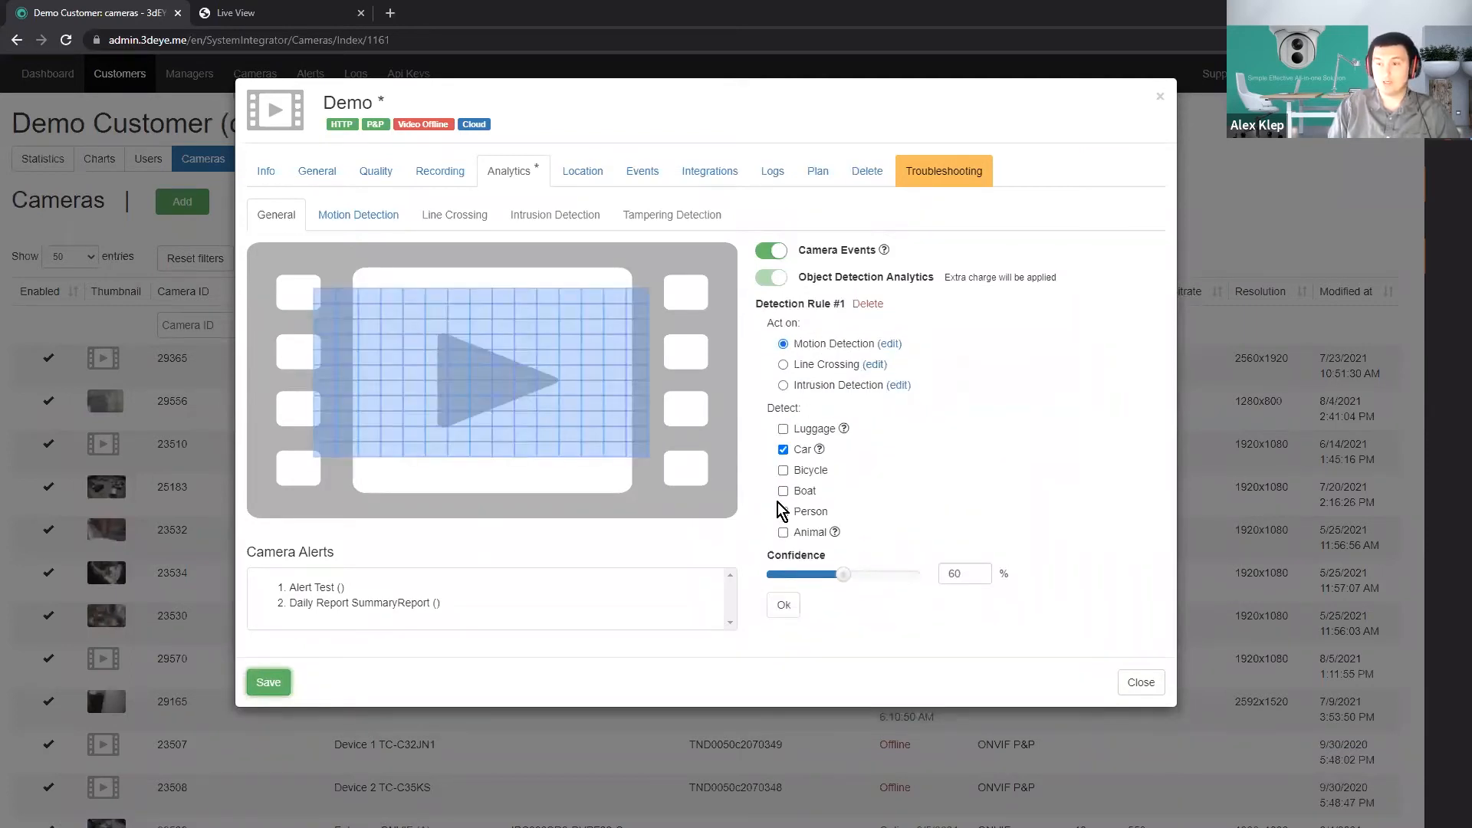
click(782, 513)
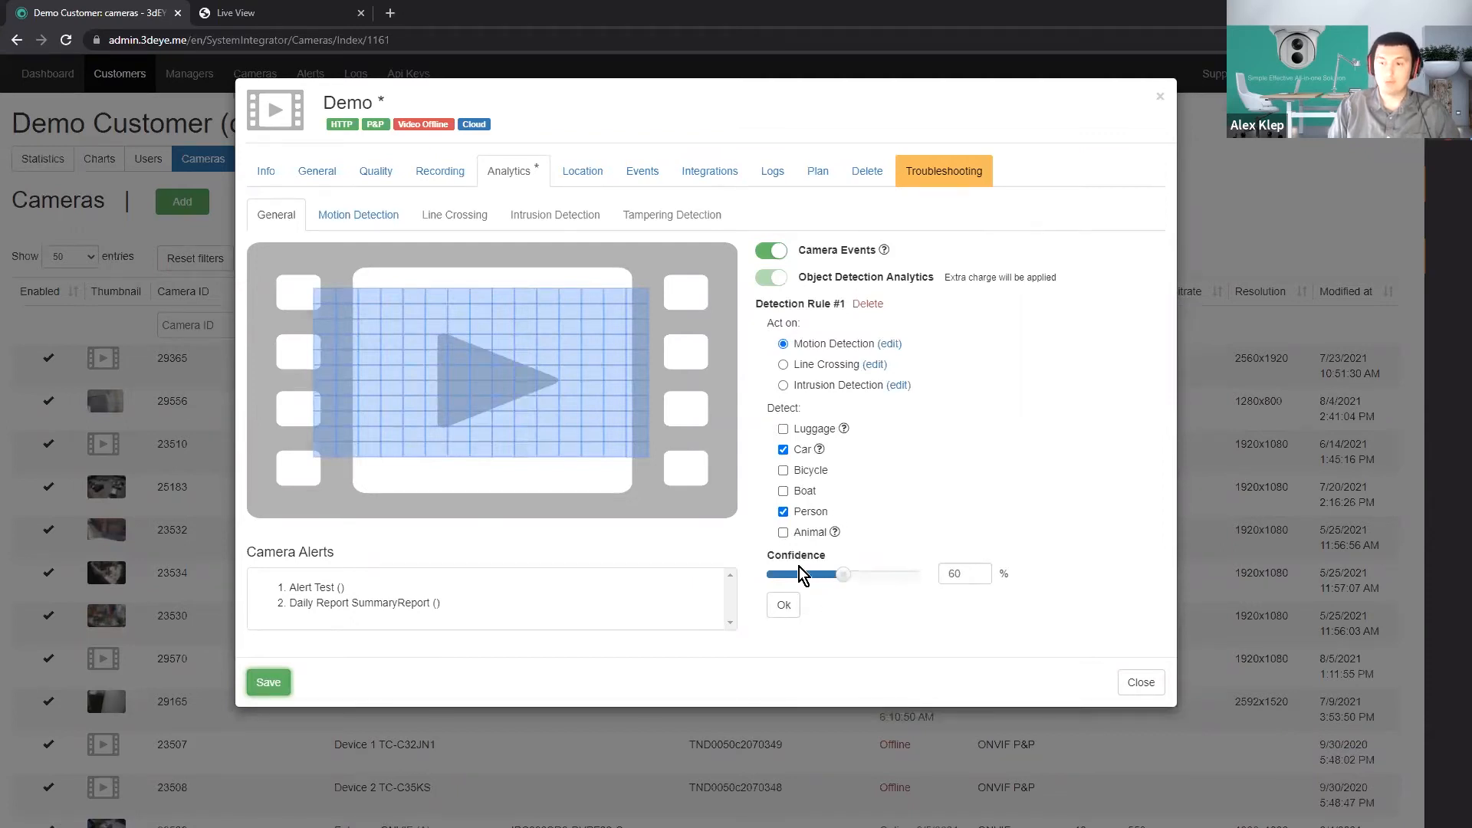
click(783, 606)
click(270, 682)
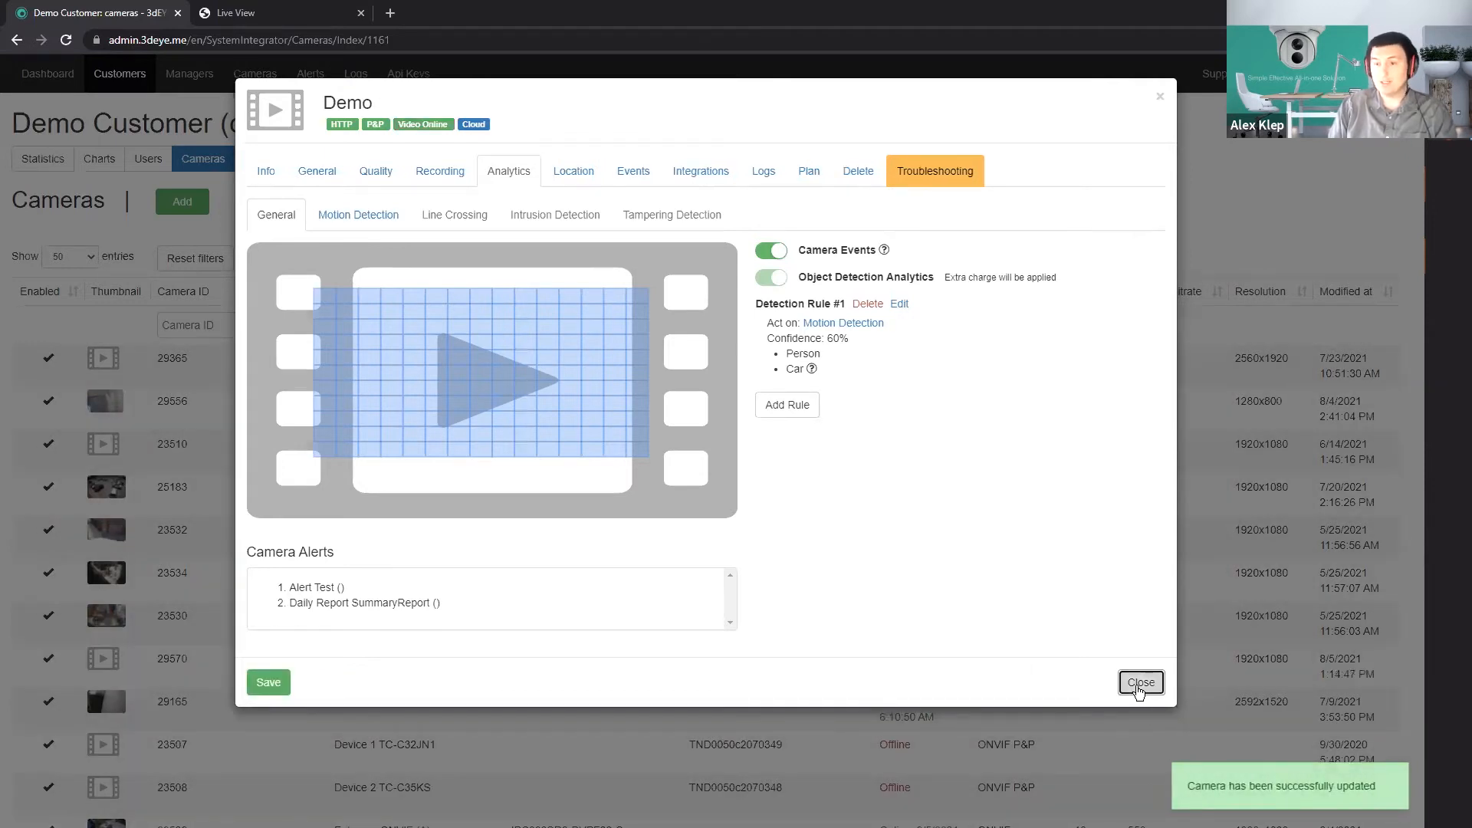
click(1140, 683)
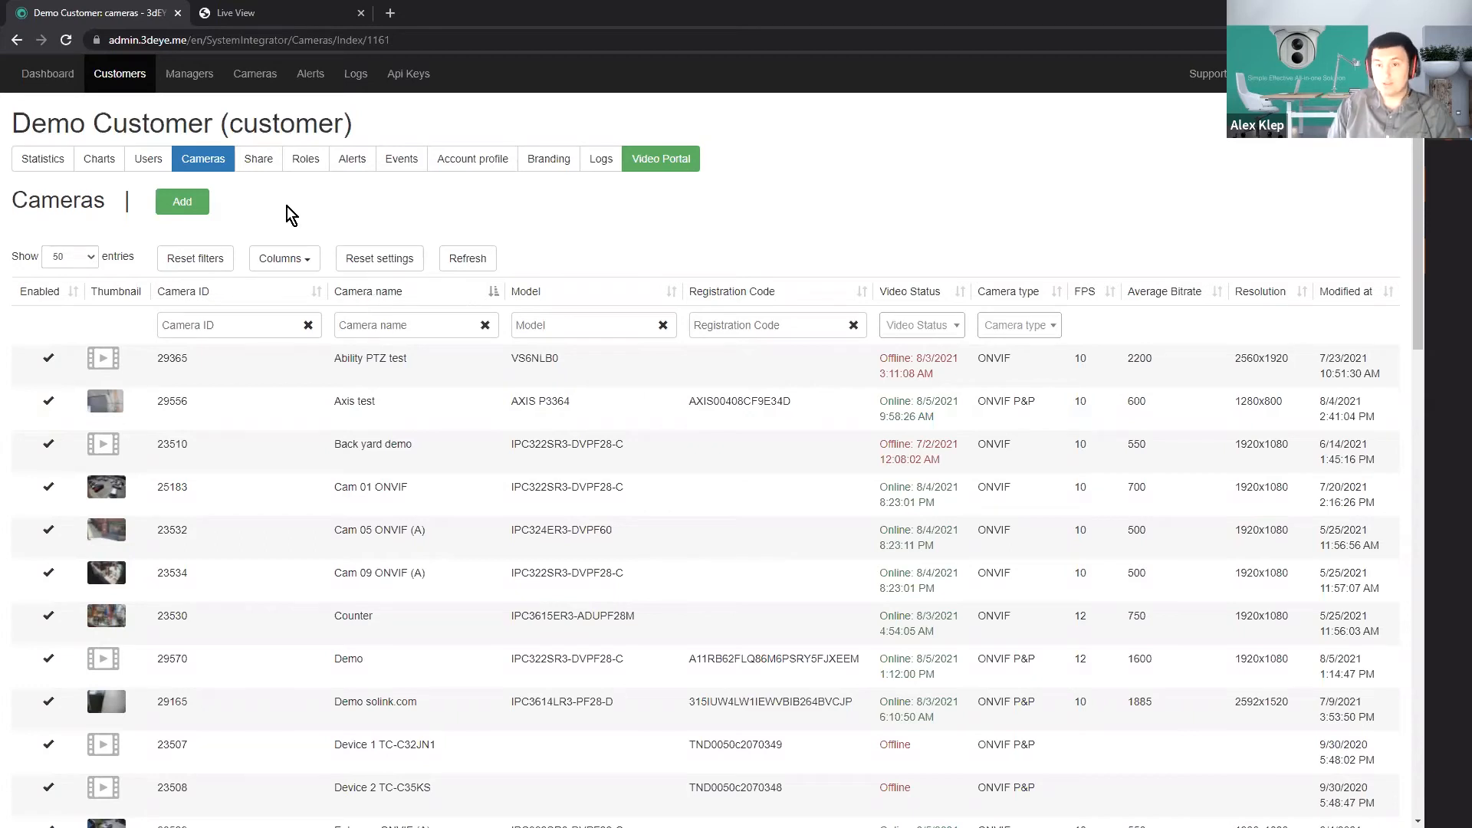
Create a customer role named demo with the role type Guard.
click(305, 160)
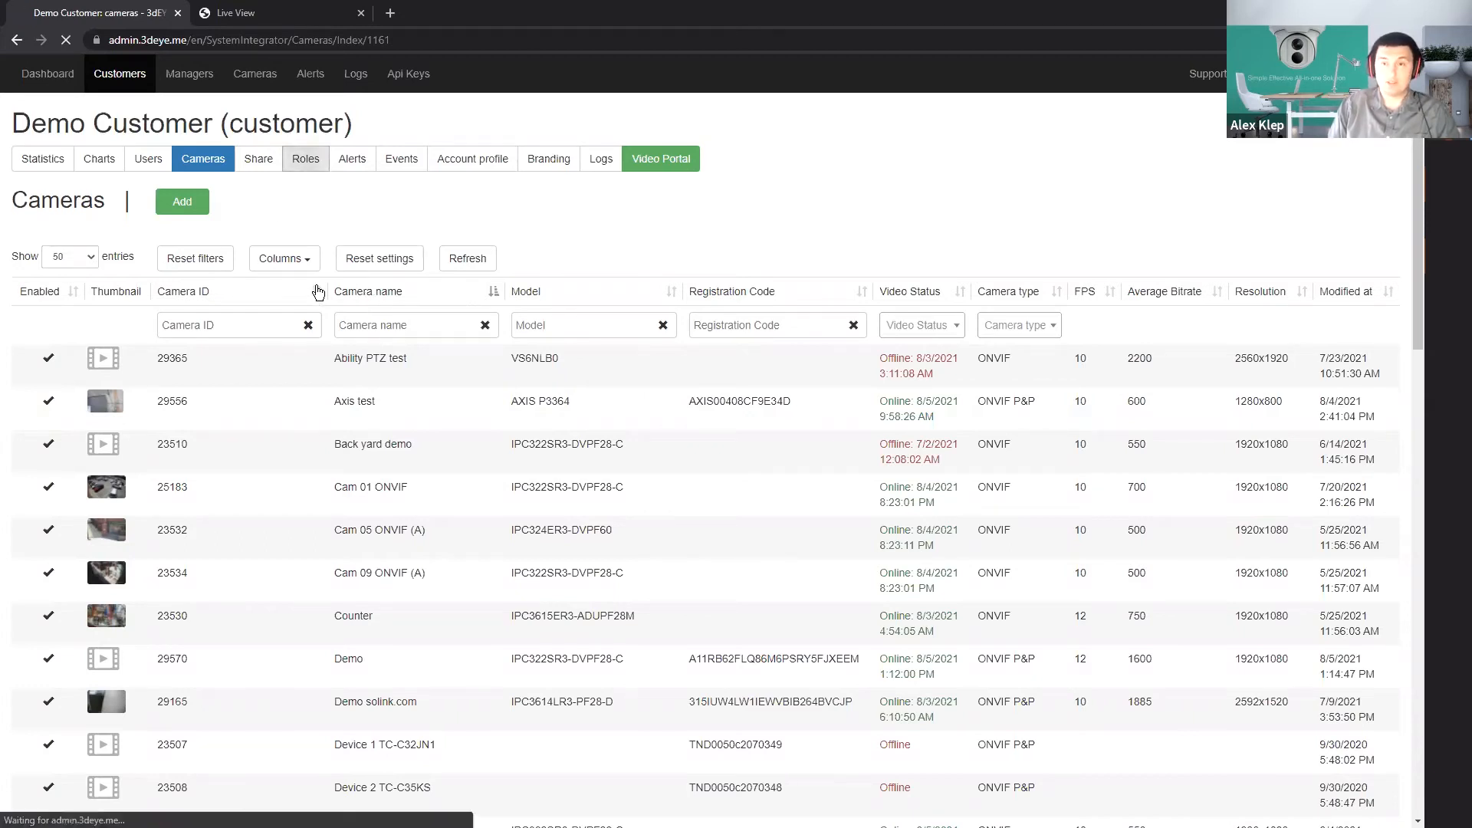
click(154, 201)
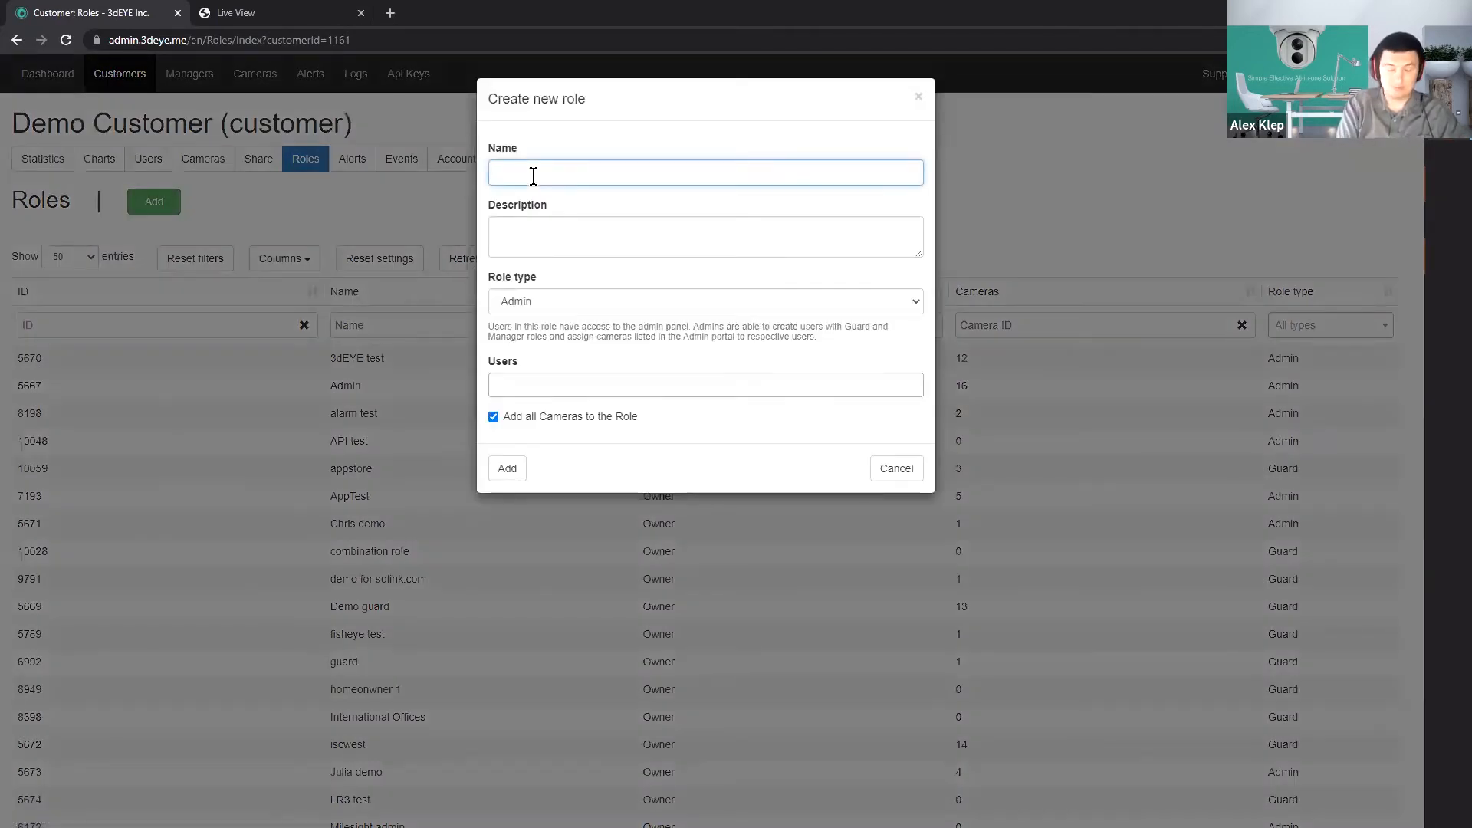
text(demo)
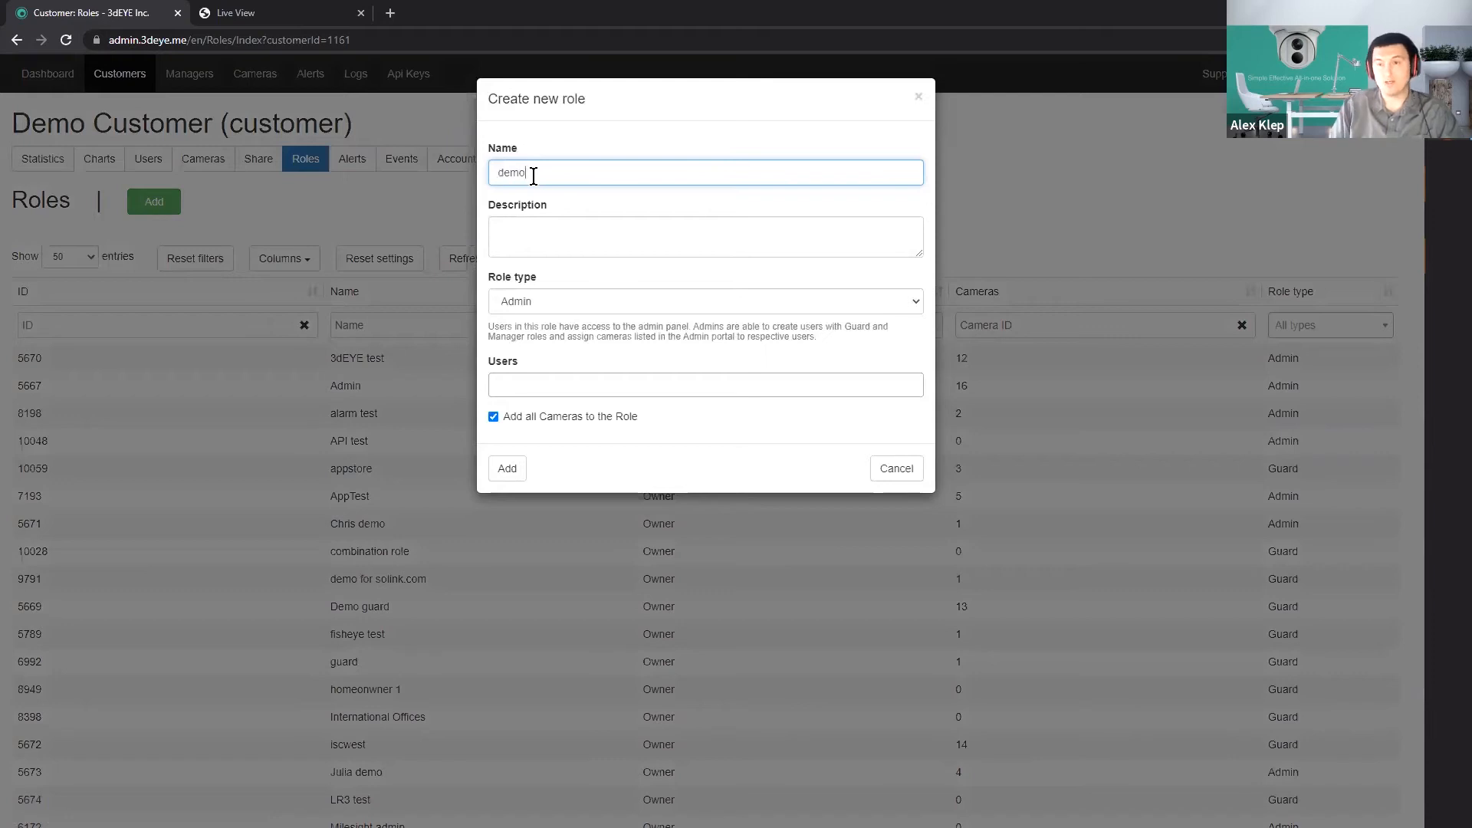
click(549, 310)
click(549, 335)
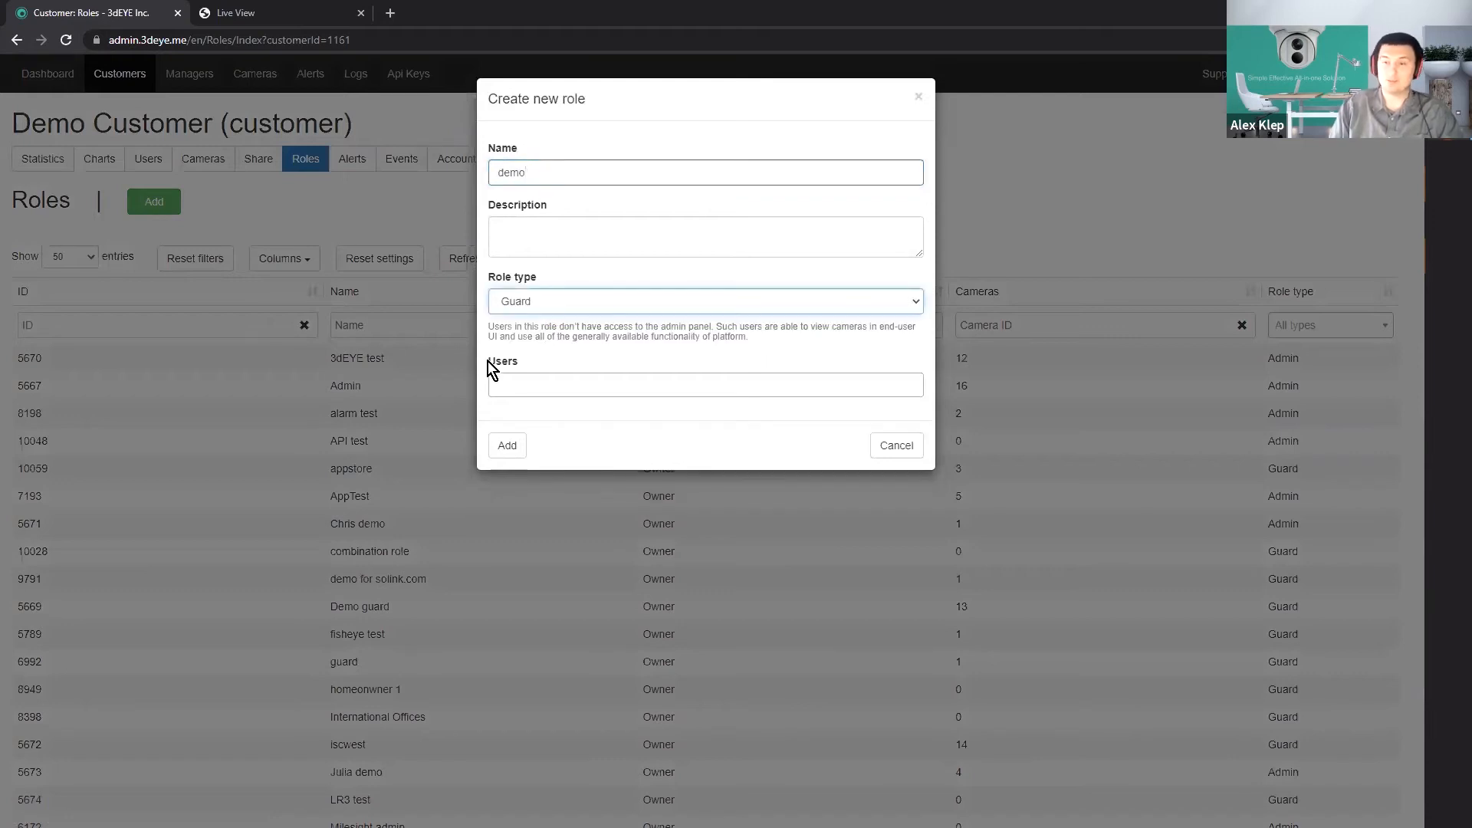
click(503, 439)
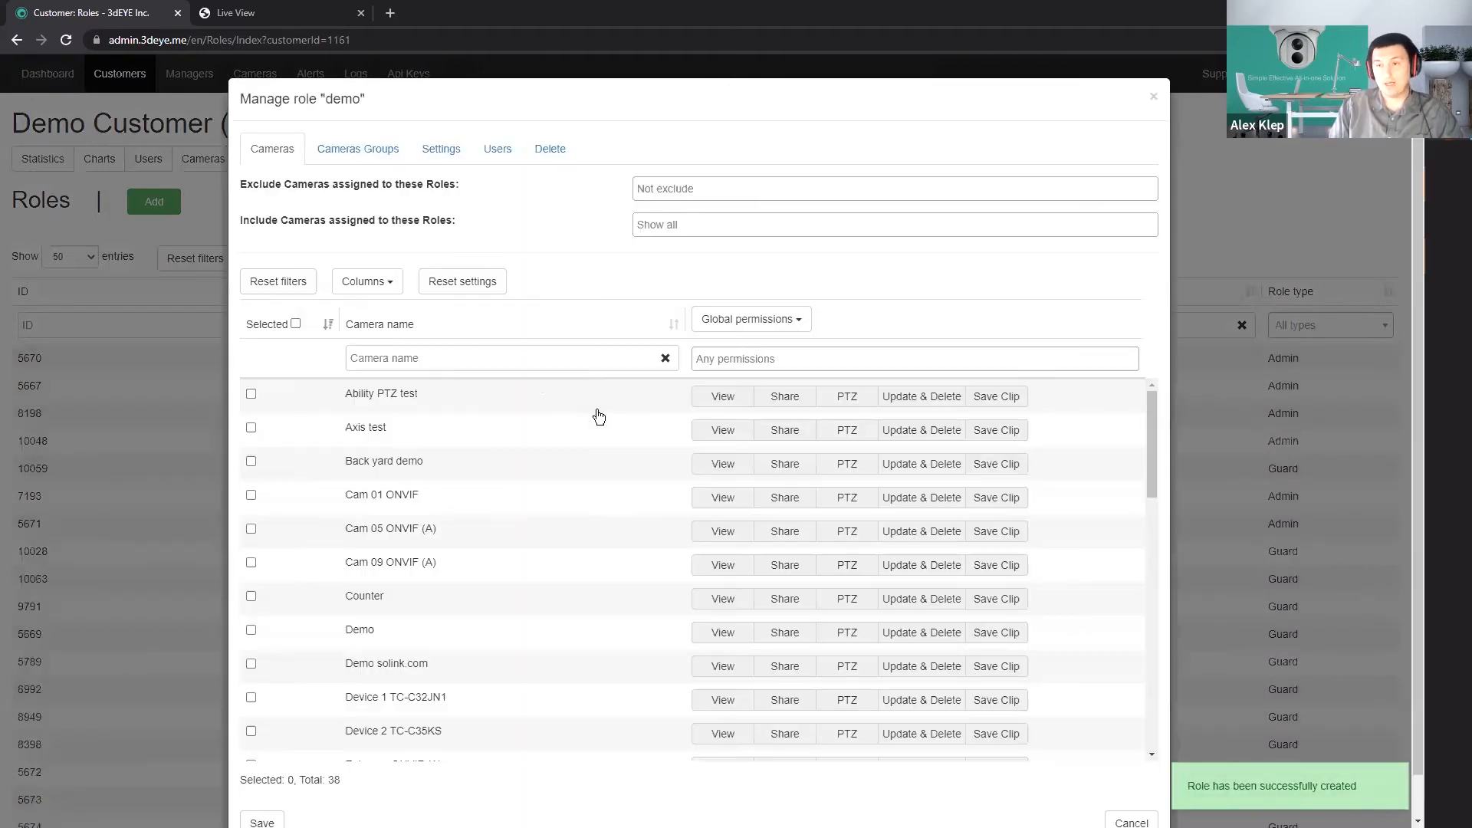
Assign the Demo camera to the demo role with Share, PTZ and Update & Delete permissions added, and save the role.
click(358, 358)
text(demo)
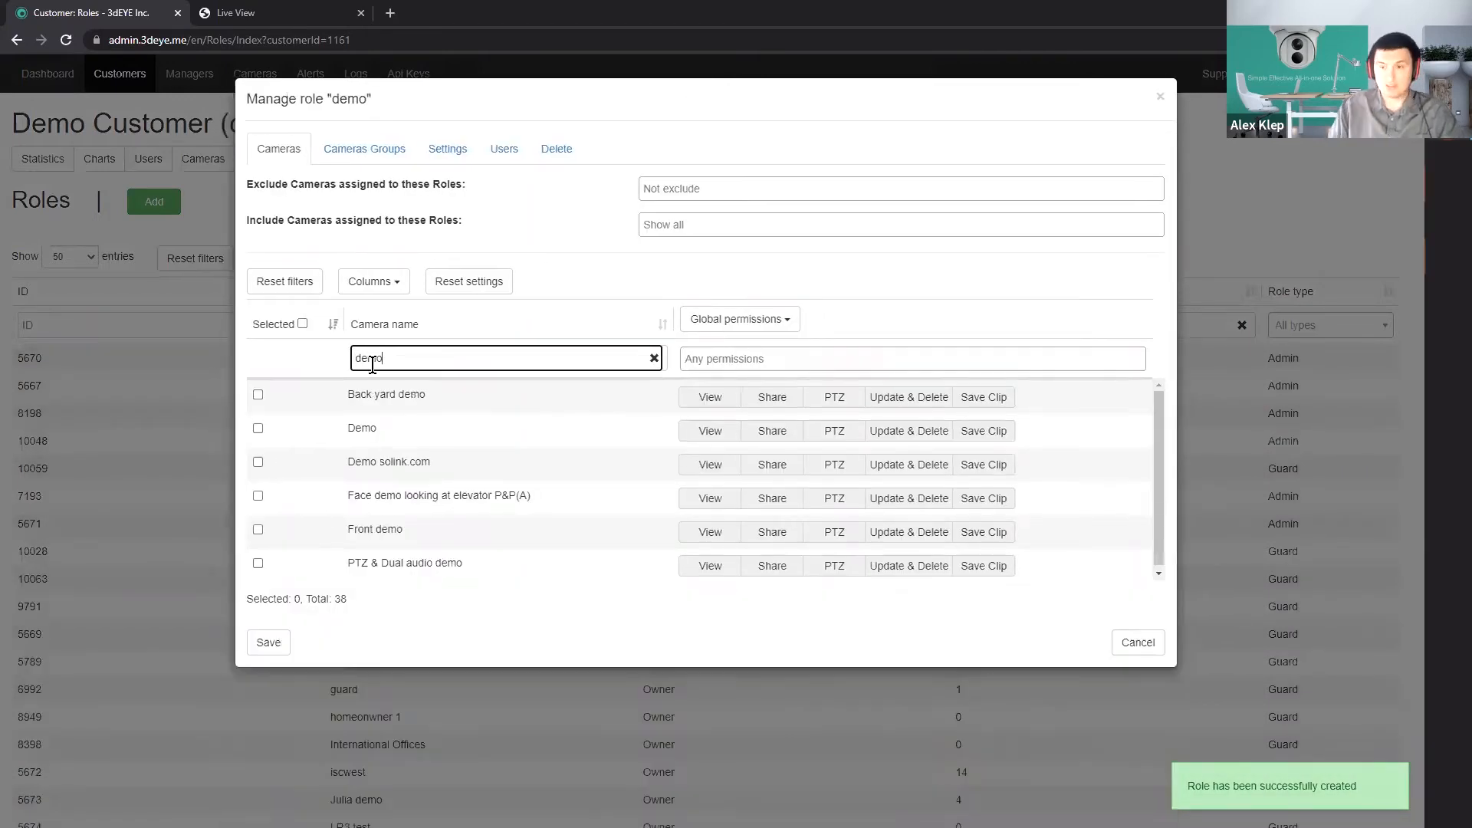
click(362, 428)
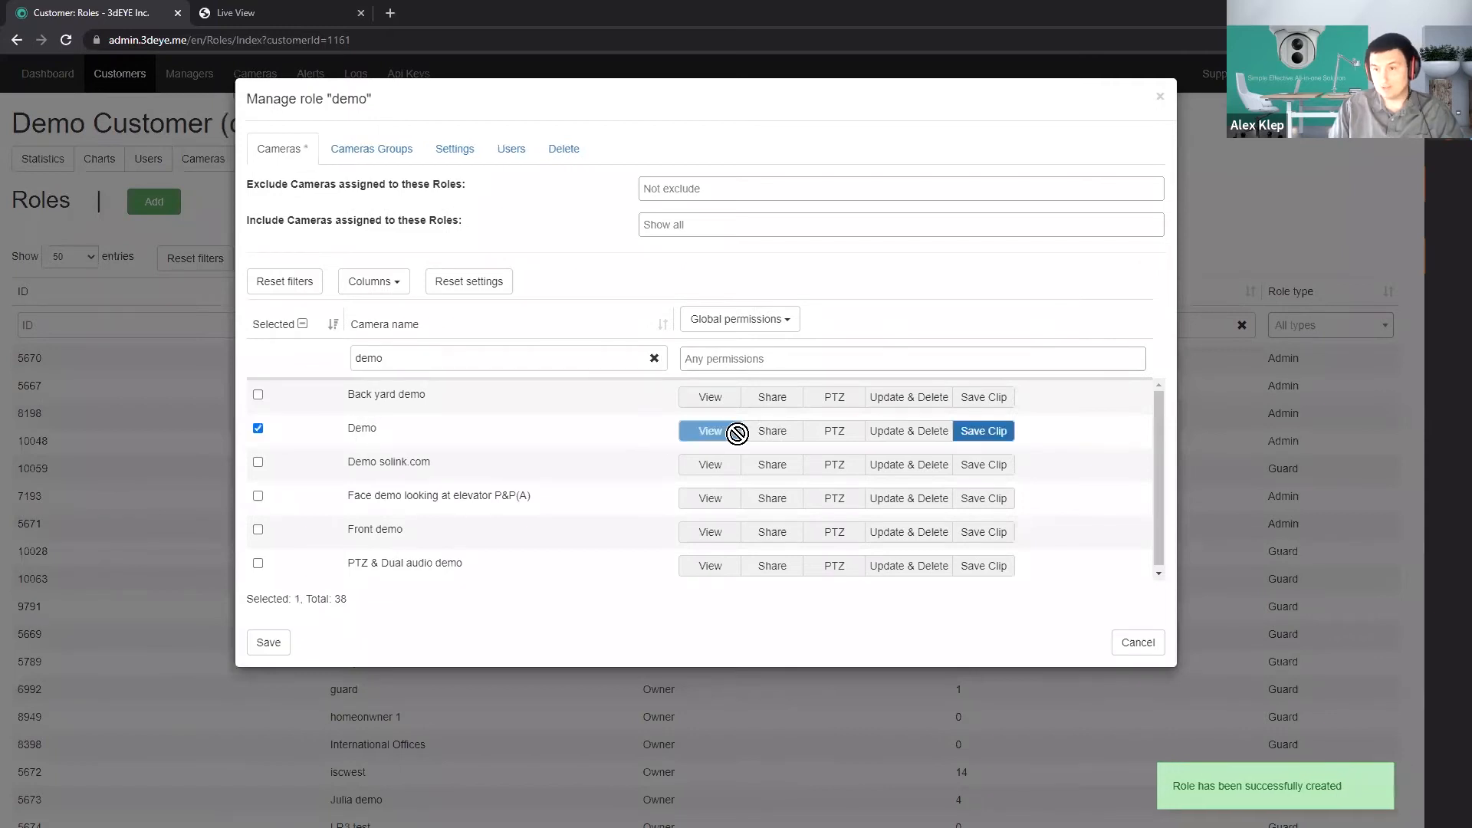
click(772, 431)
click(834, 431)
click(878, 431)
click(269, 642)
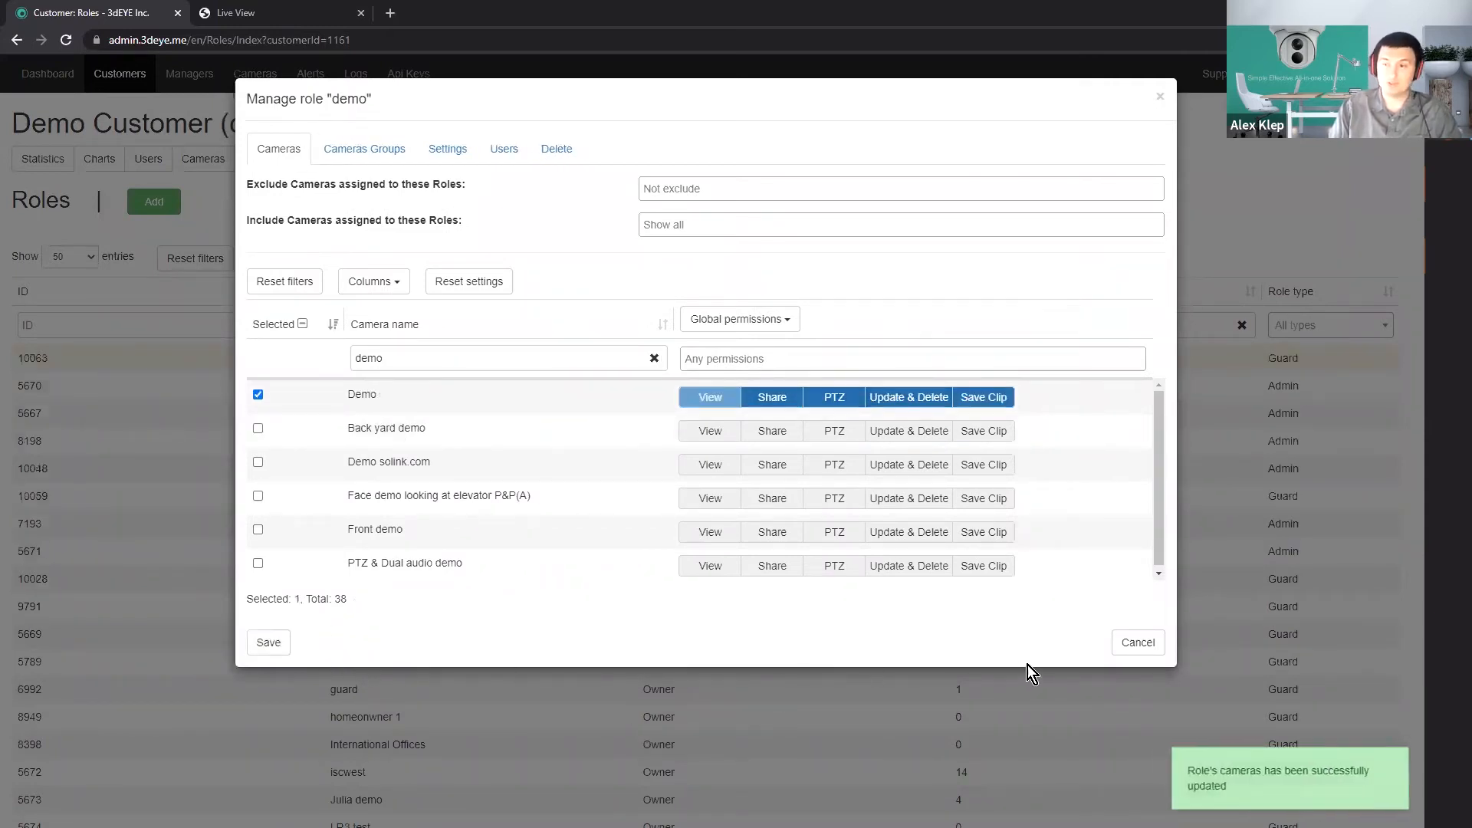
click(1126, 648)
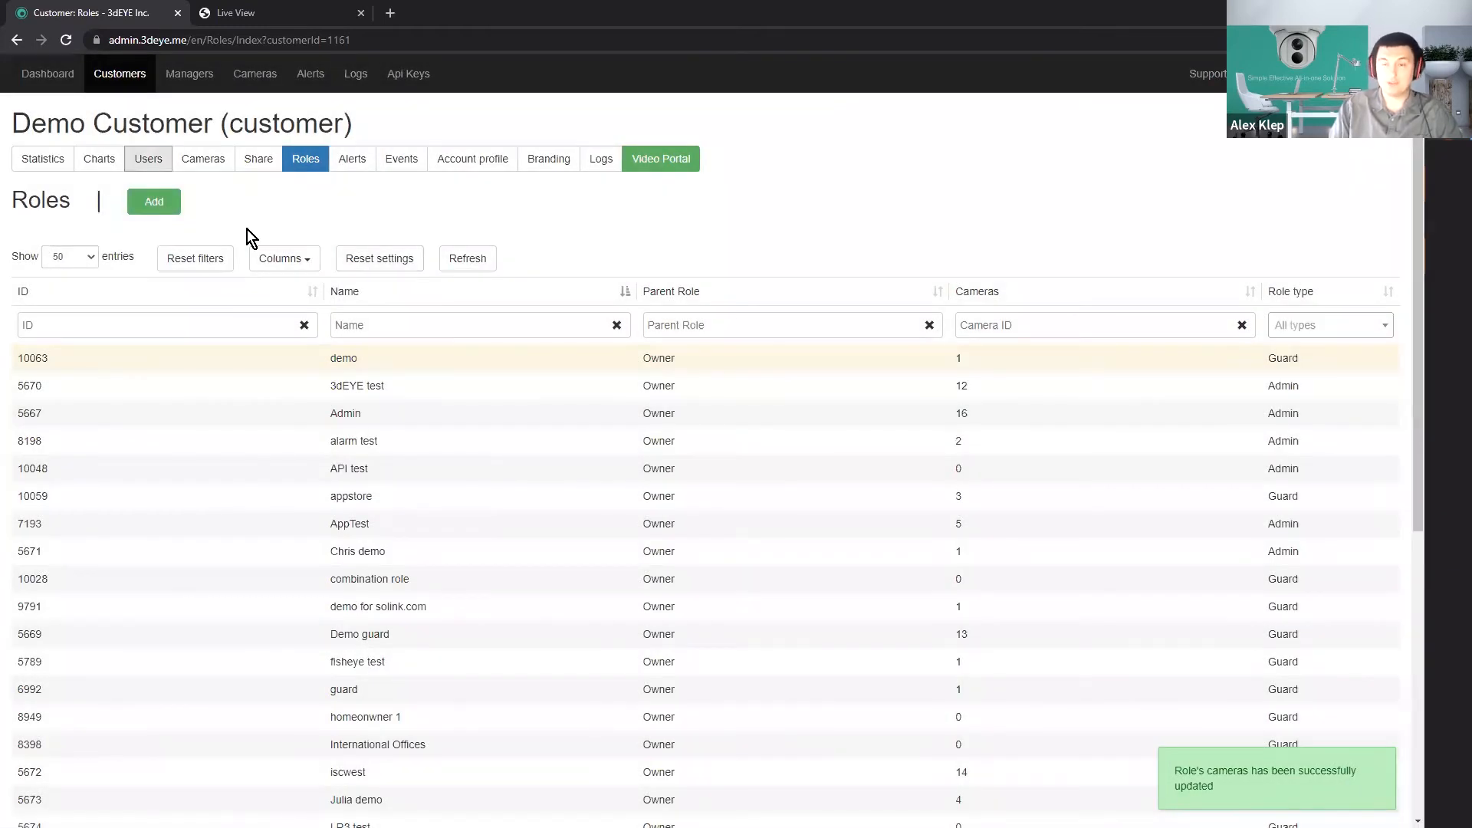
Start a new user in the customer's Users section with the first name demo and the last name user.
click(147, 162)
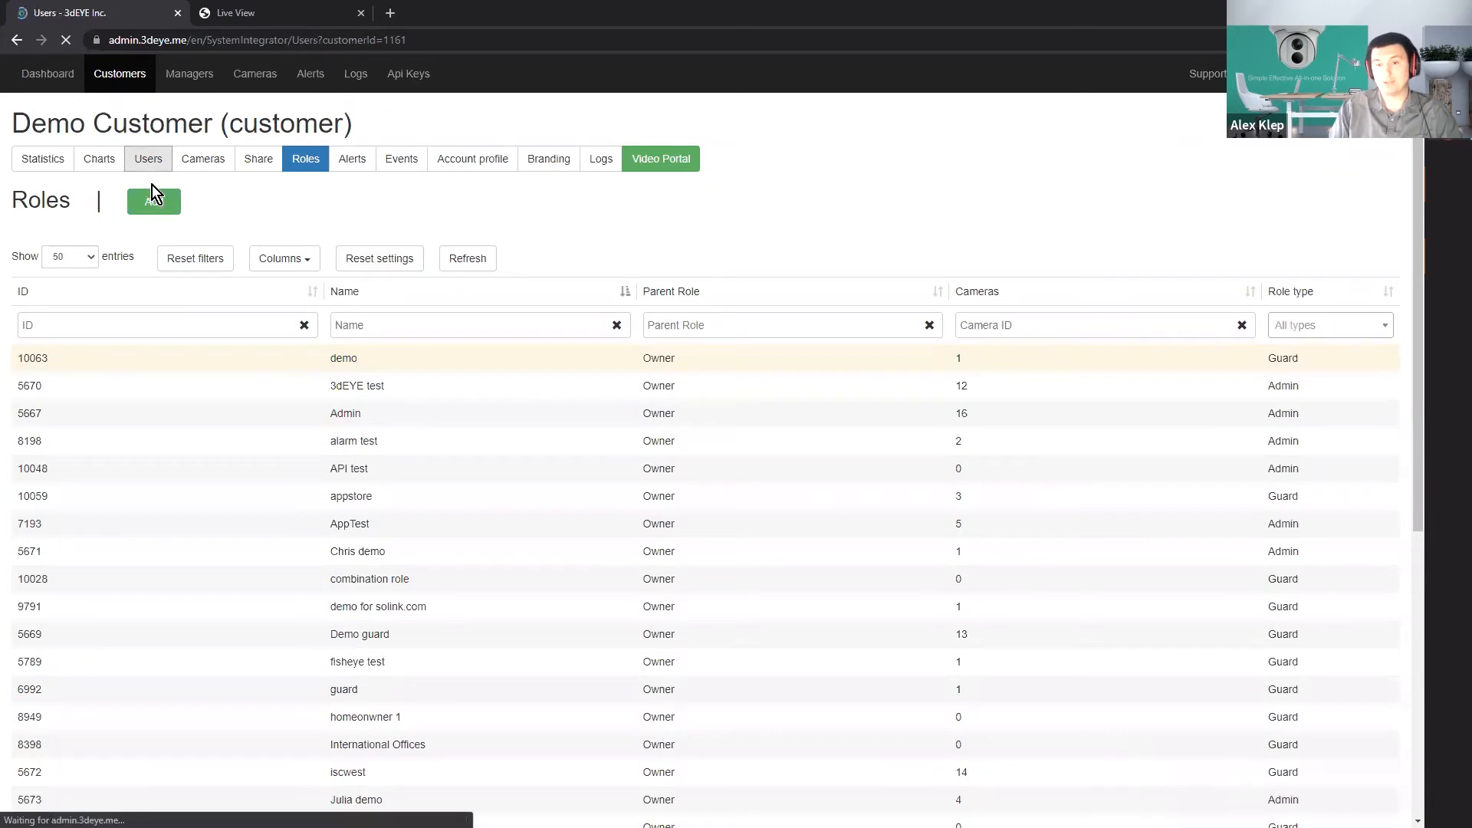
click(164, 204)
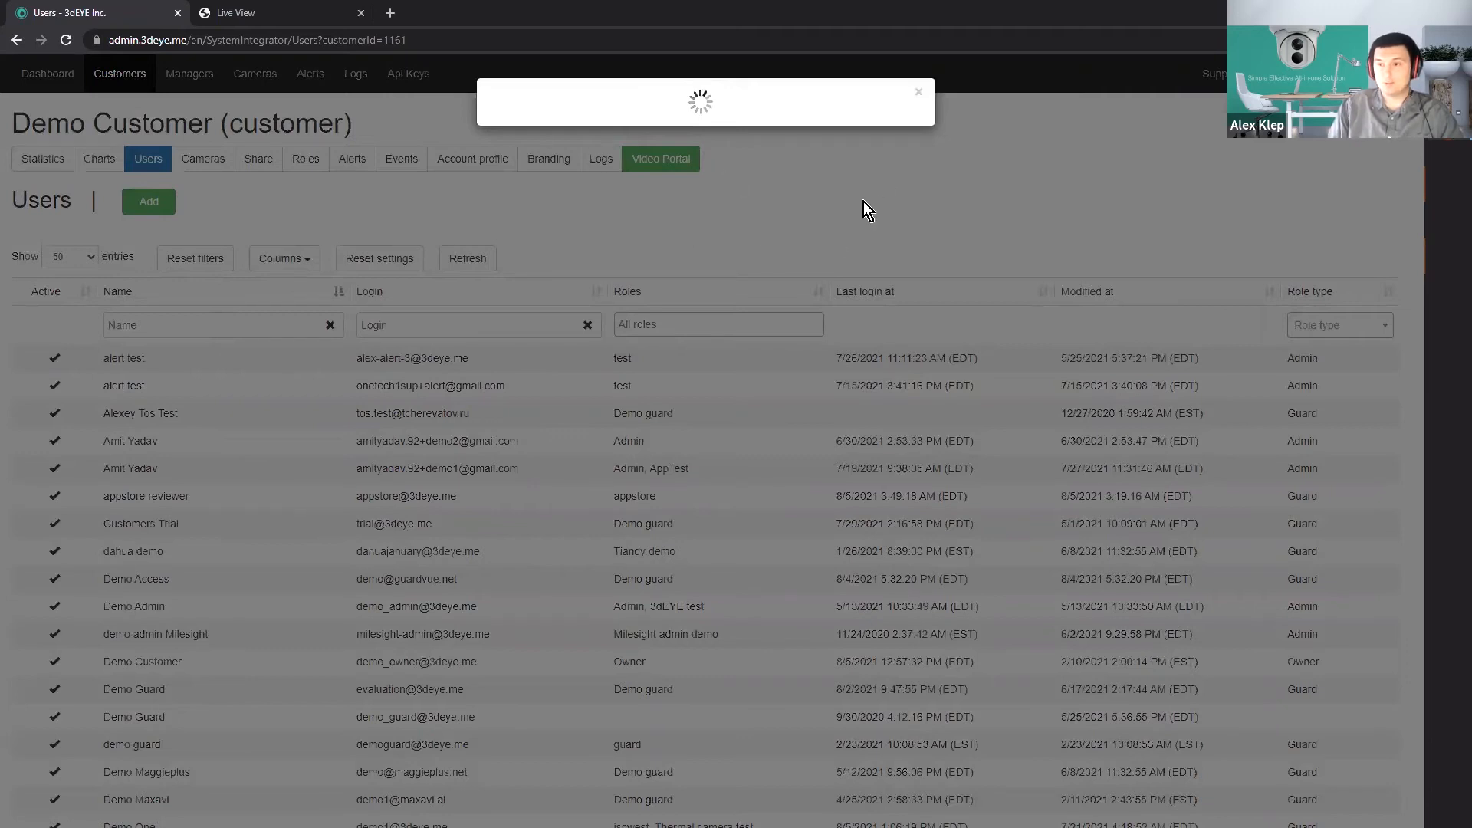
click(920, 95)
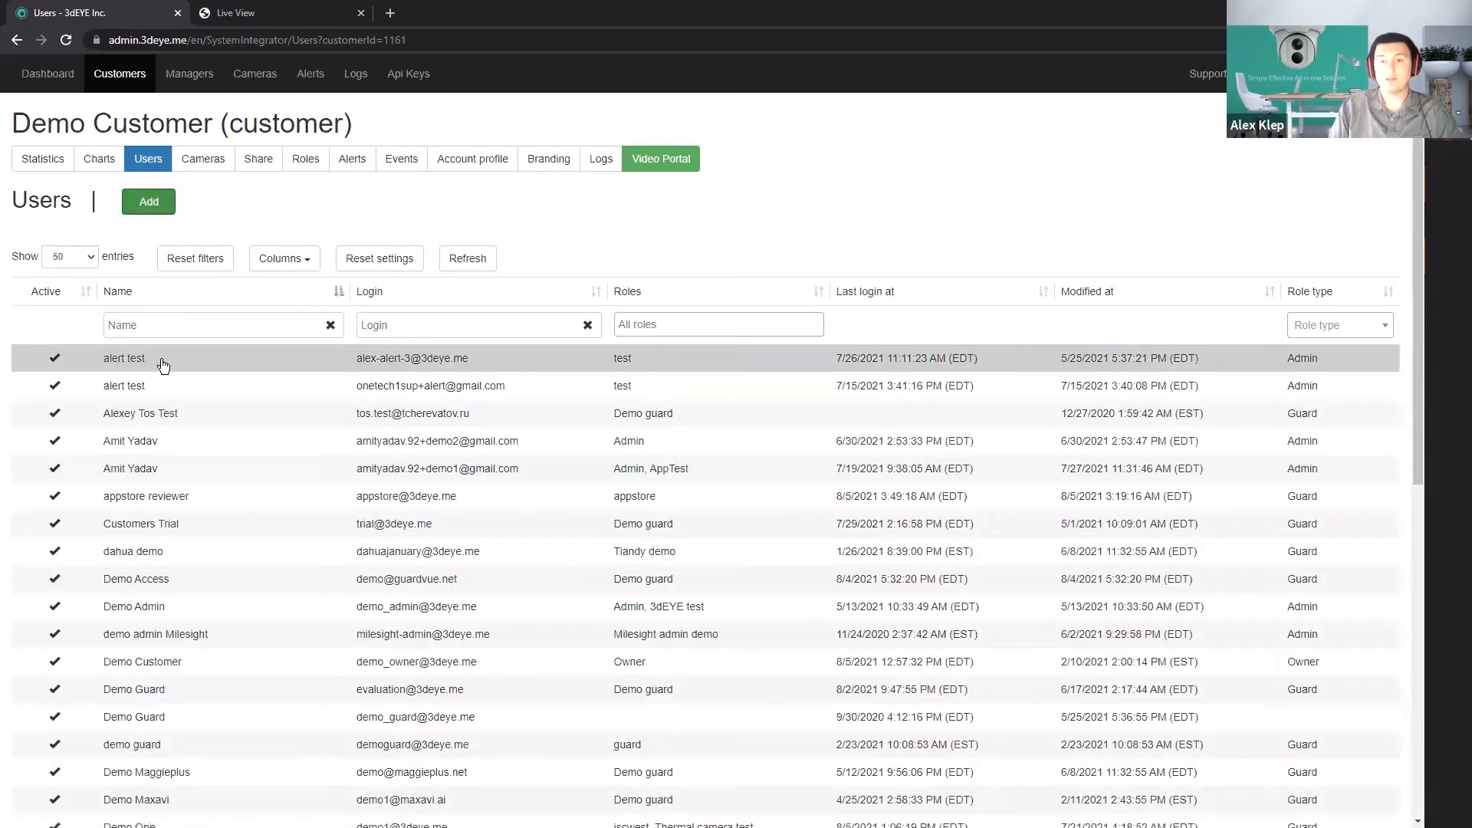
click(148, 201)
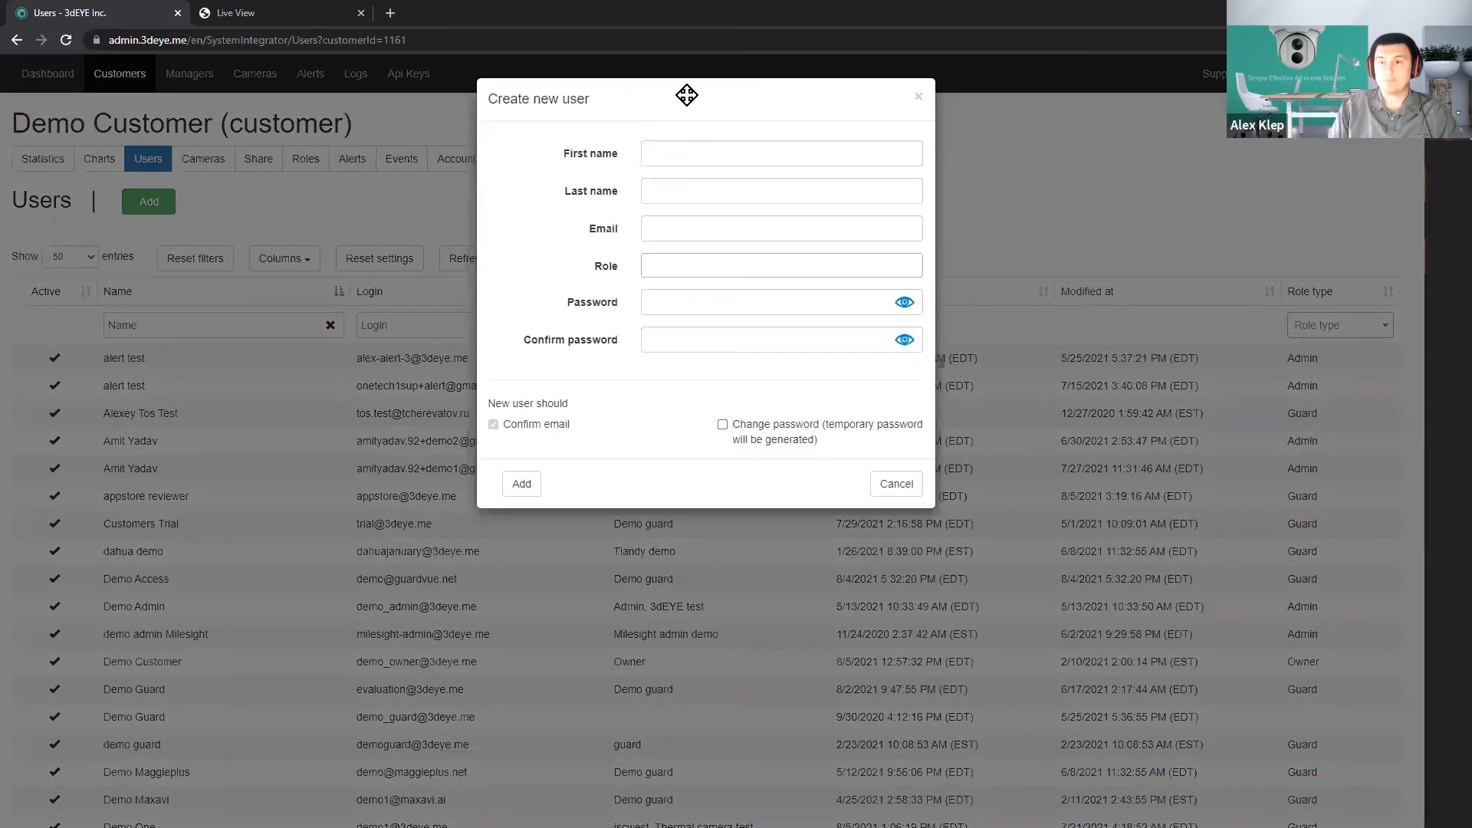
click(662, 151)
text(demo)
key(Tab)
text(user)
Fill in the new user's email address.
click(658, 227)
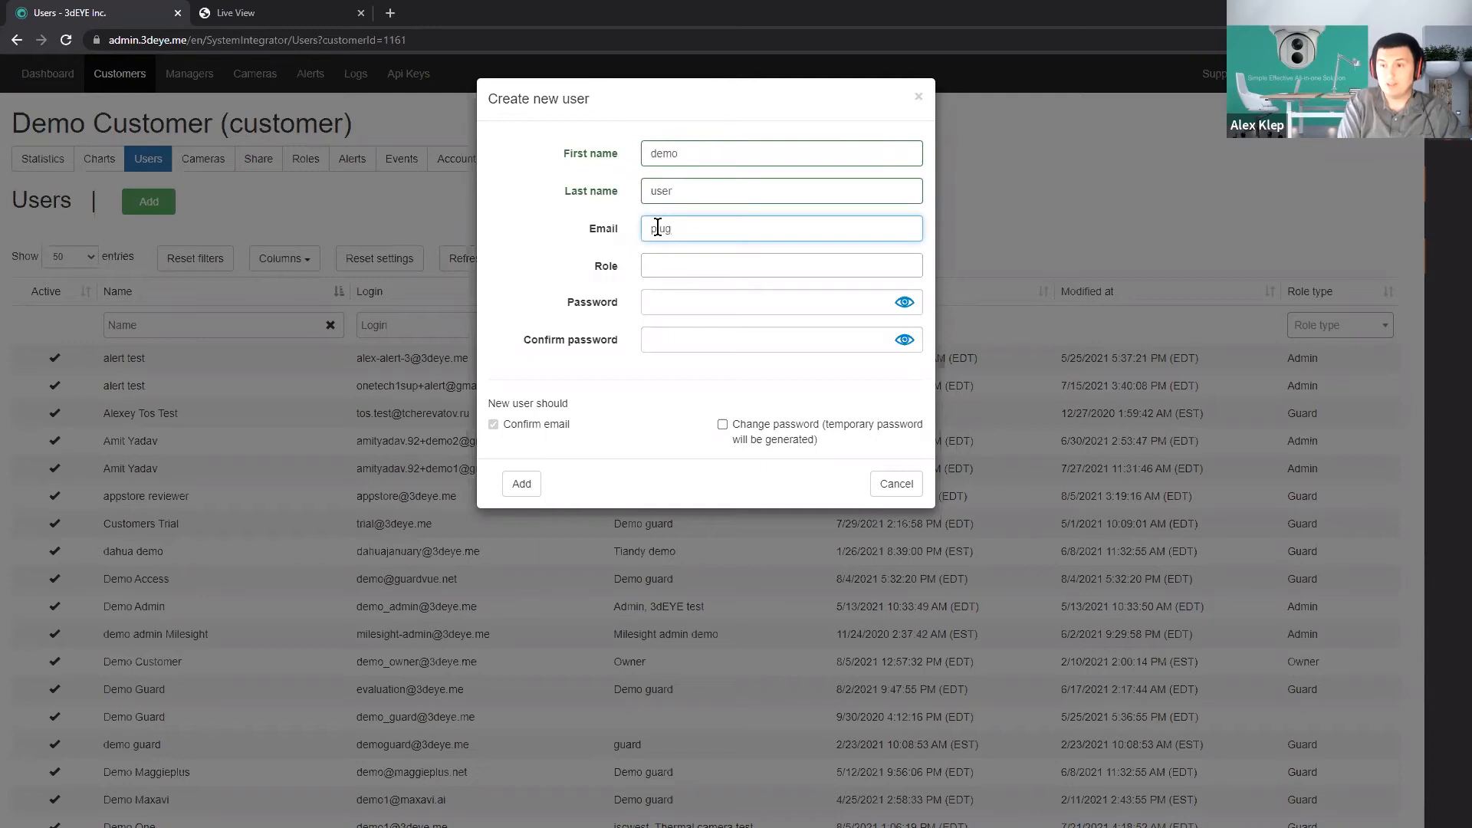
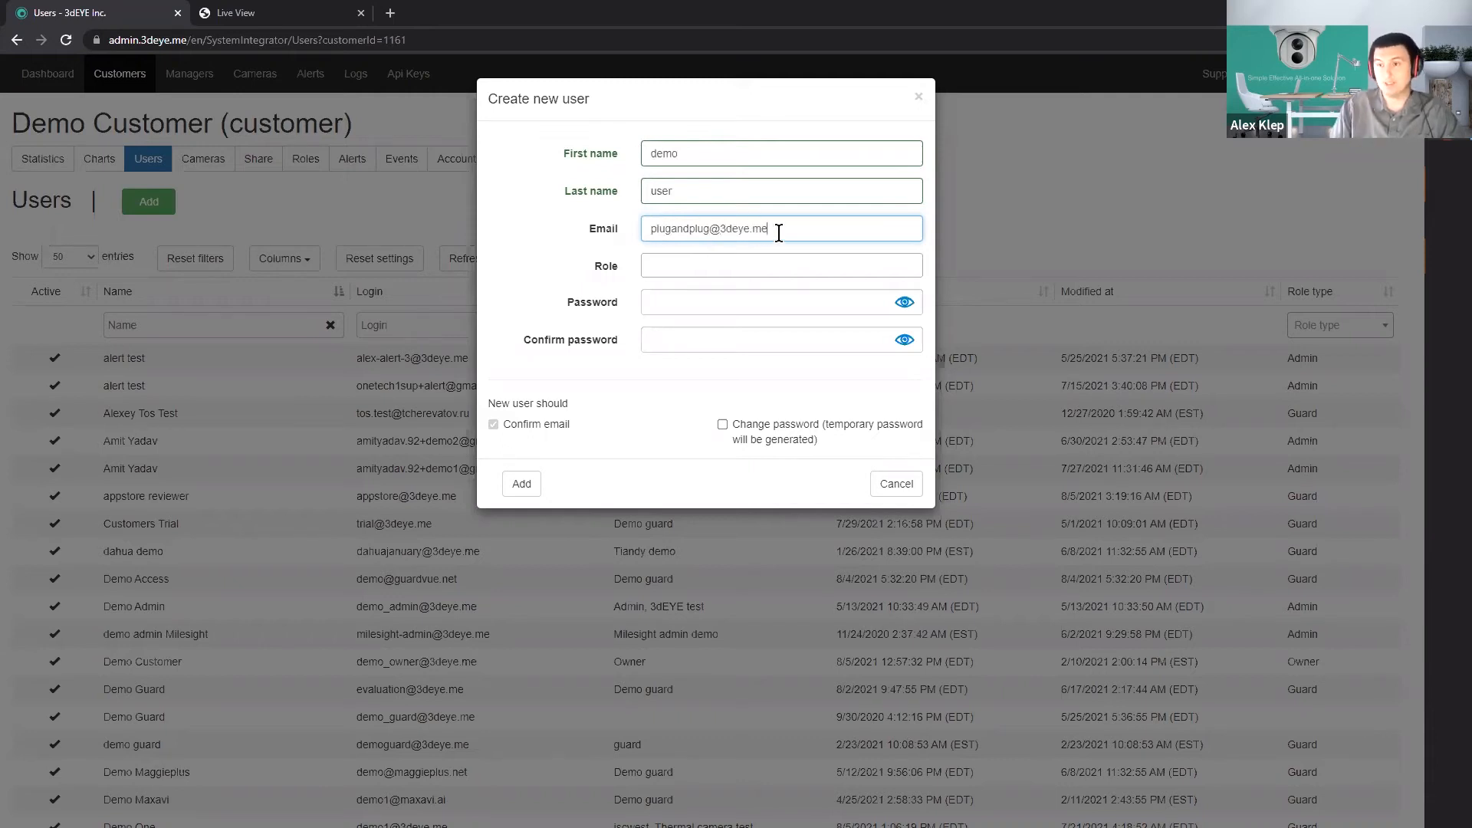
drag(779, 230, 590, 228)
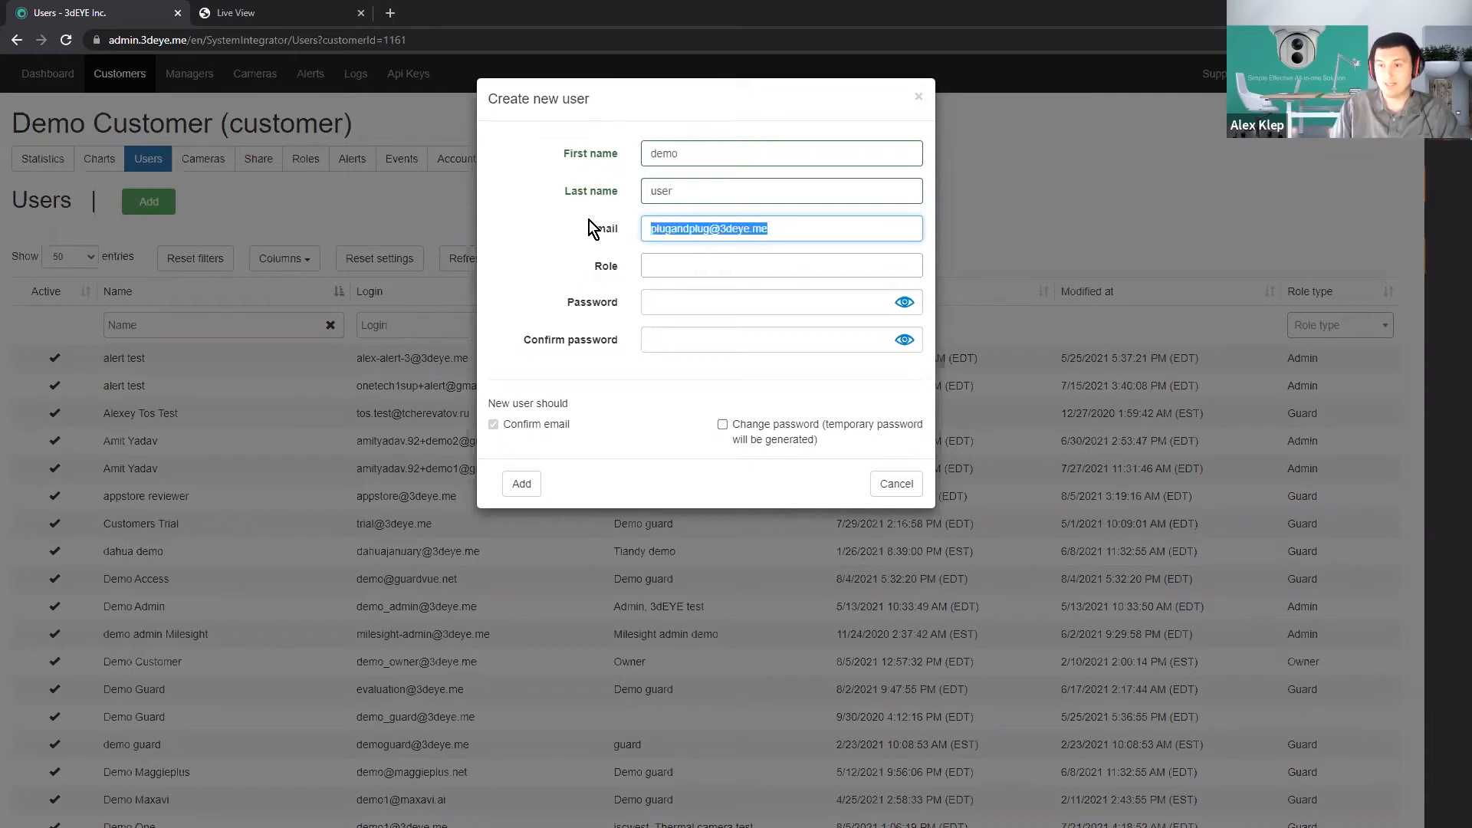
Assign the demo role from the Guard group to the new user.
click(664, 266)
text(dem)
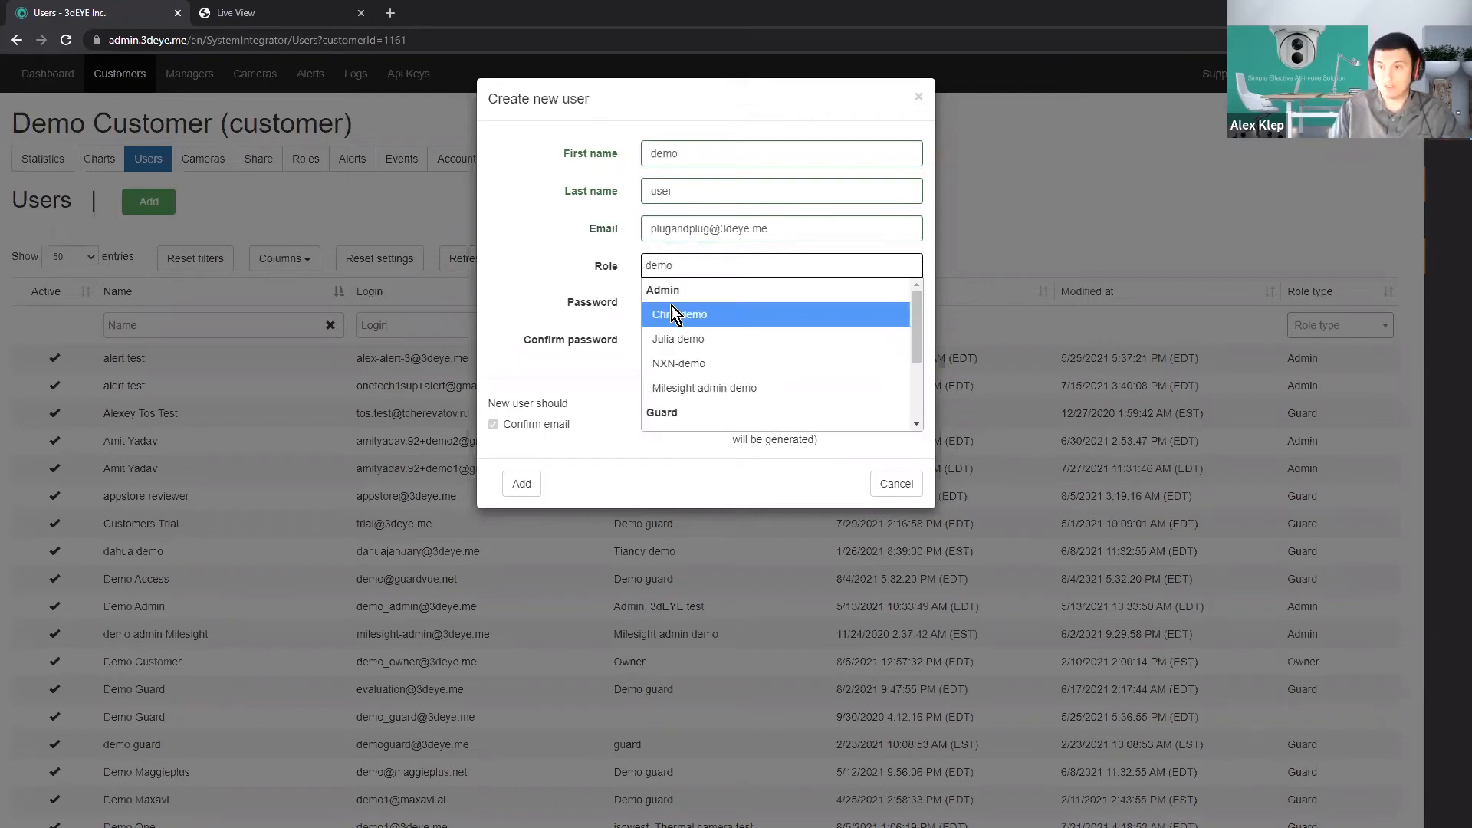
text(o)
scroll(672, 322, down, 3)
click(695, 412)
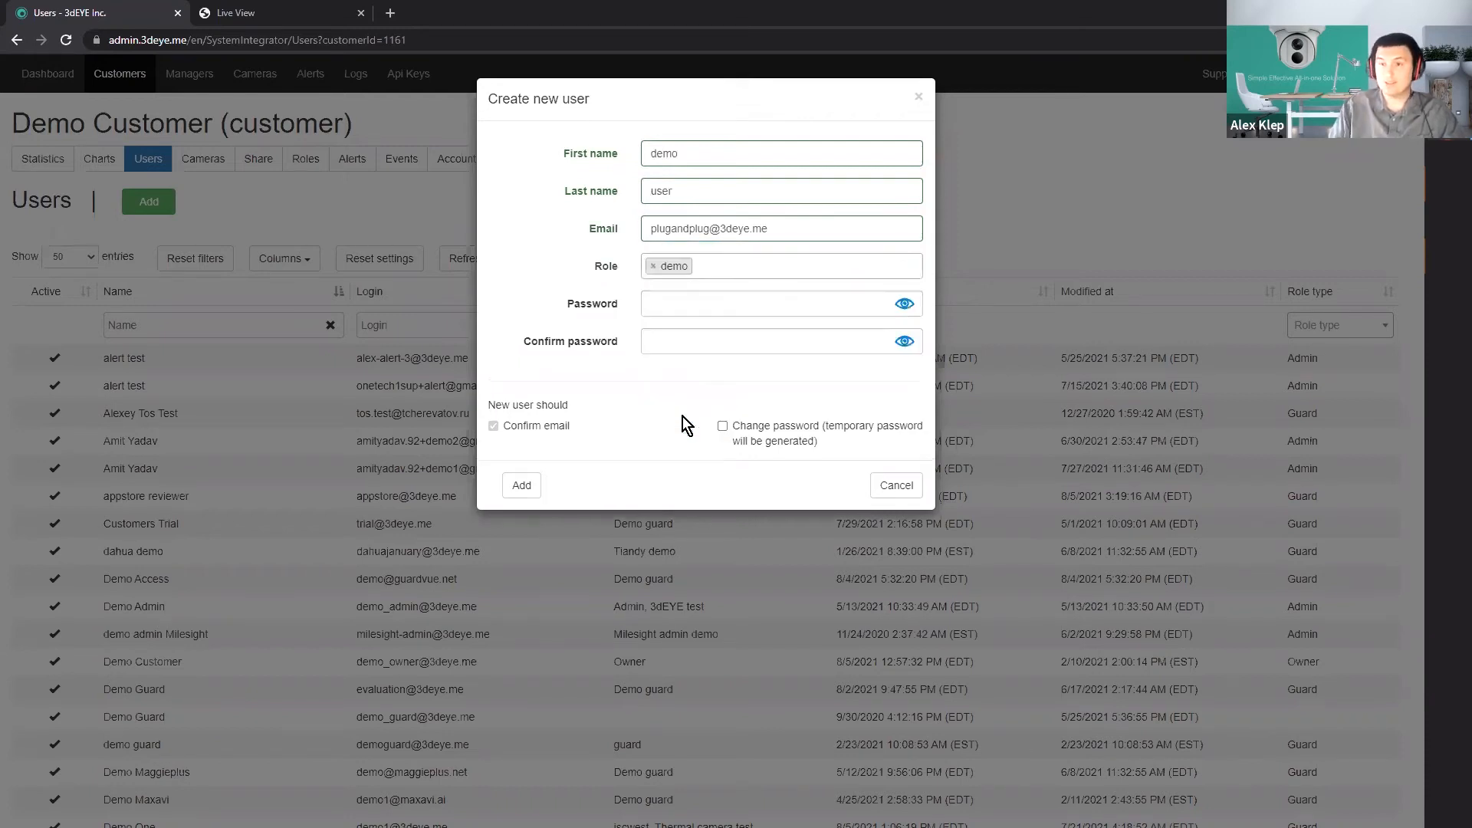
Enter and confirm the new user's account password, and add the user to the customer.
drag(785, 230, 497, 254)
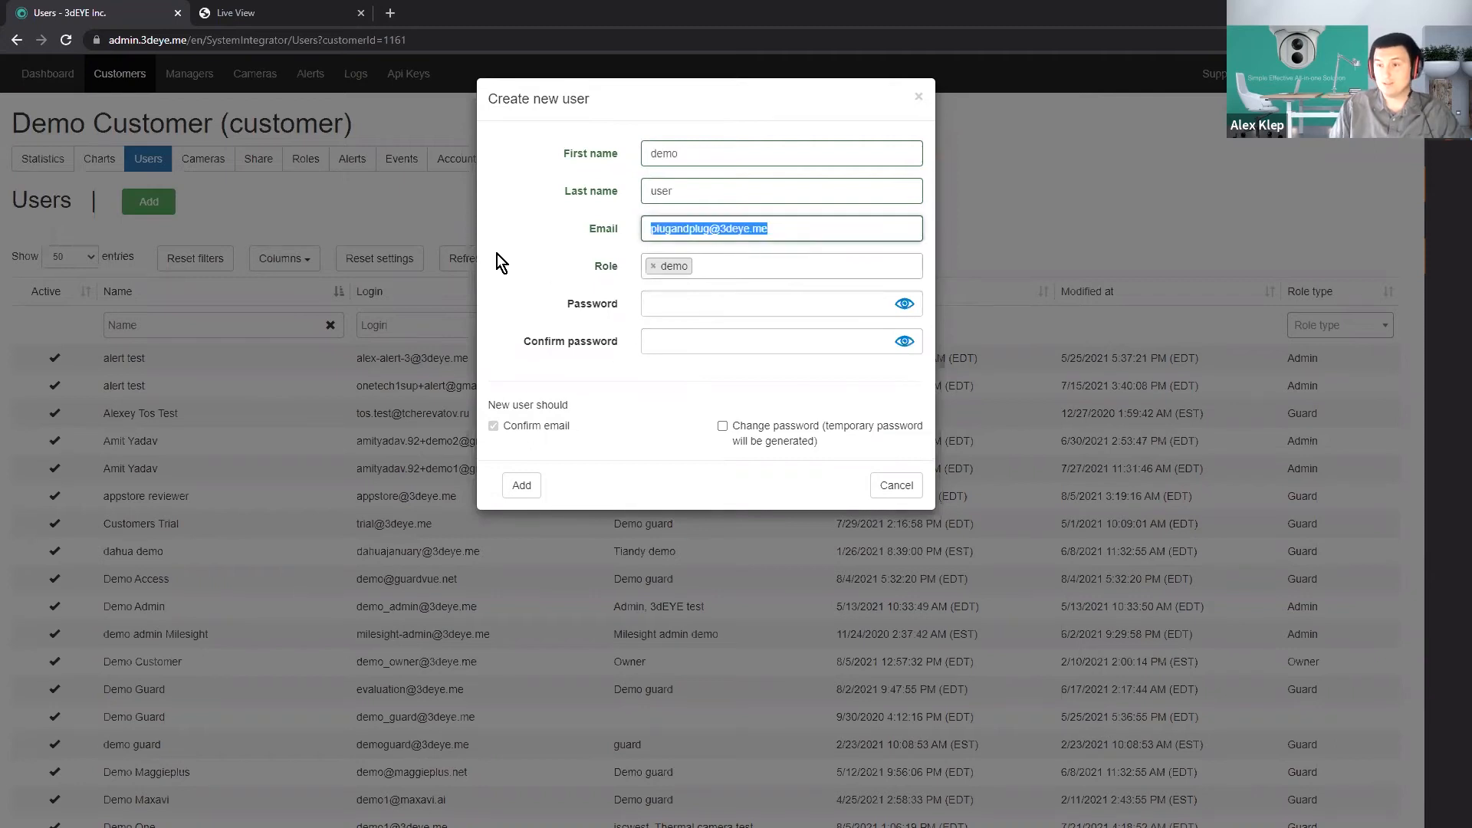
click(732, 297)
click(676, 332)
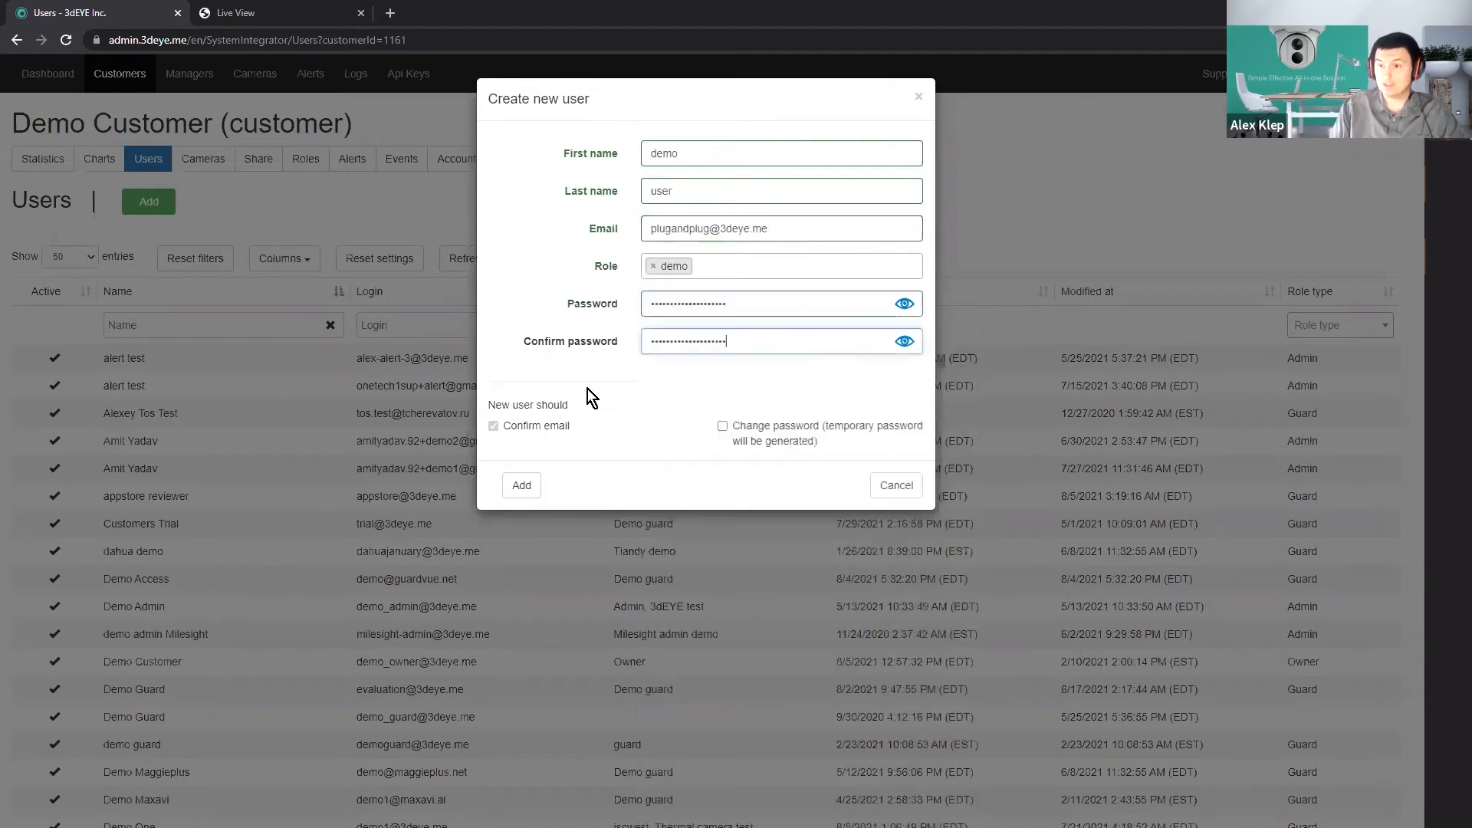
click(518, 485)
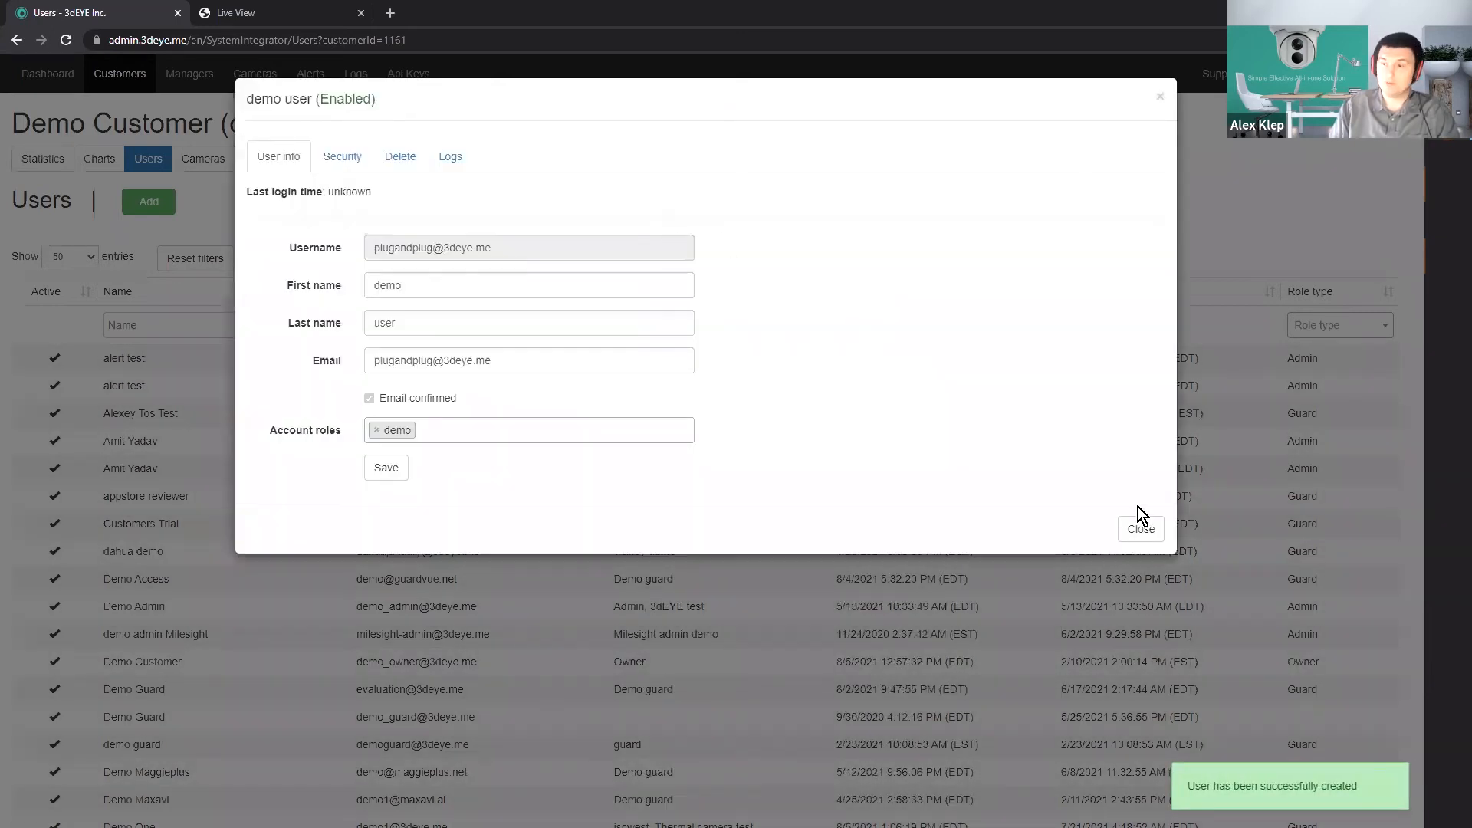
click(1140, 527)
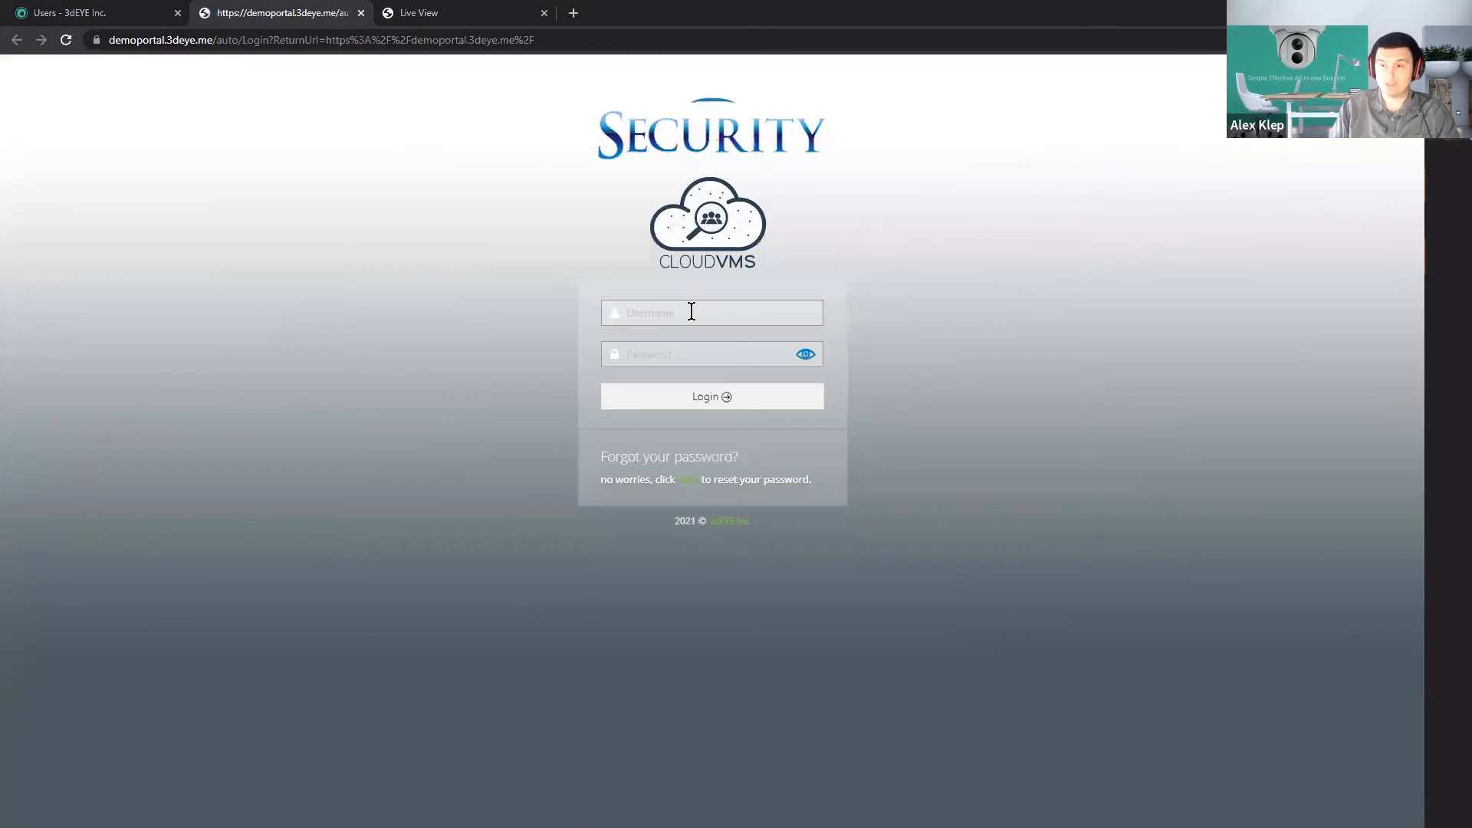
Submit the new user's email and account password on the demoportal.3deye.me login page.
click(692, 312)
click(881, 114)
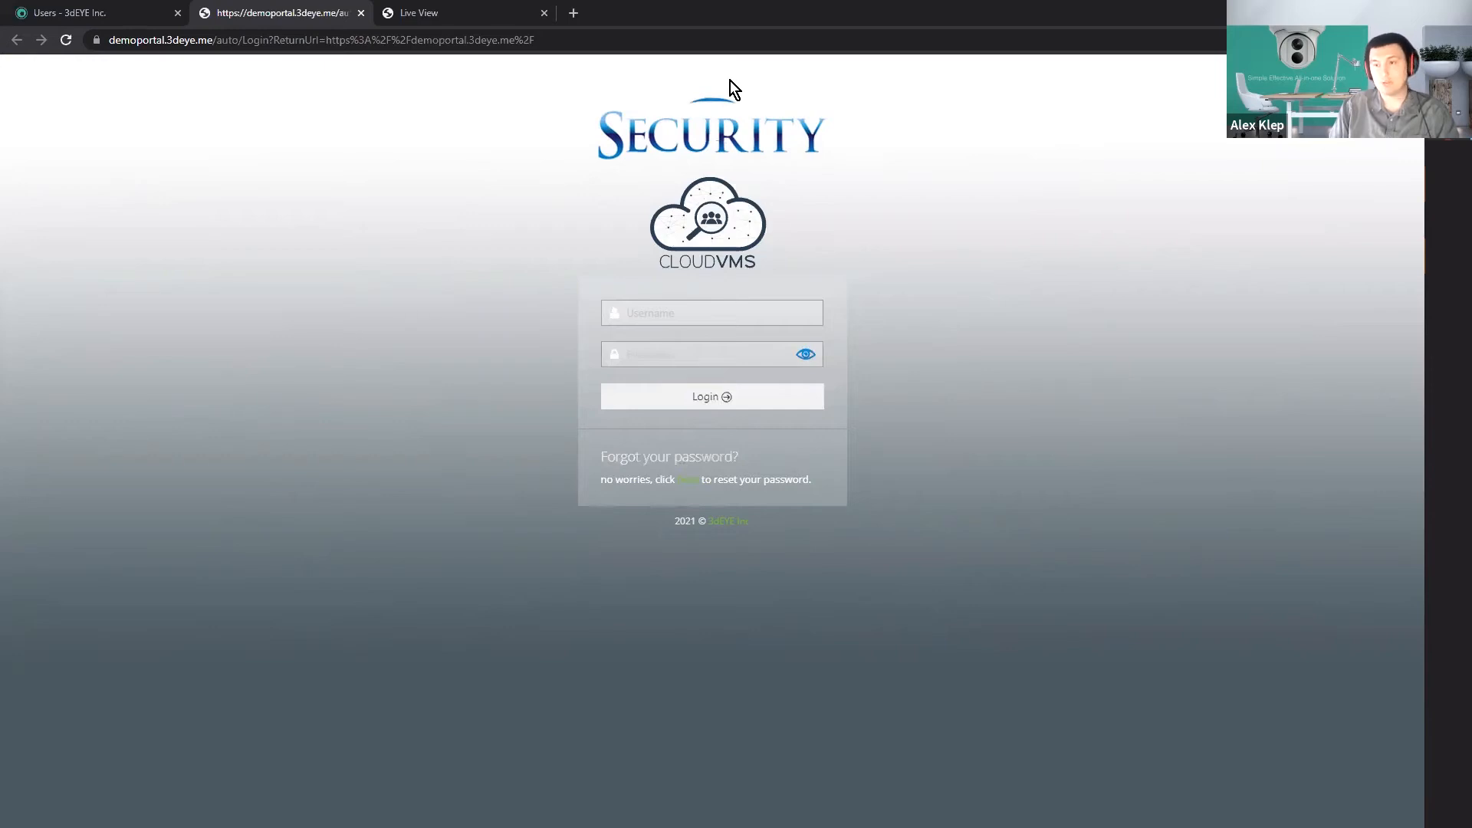
click(663, 305)
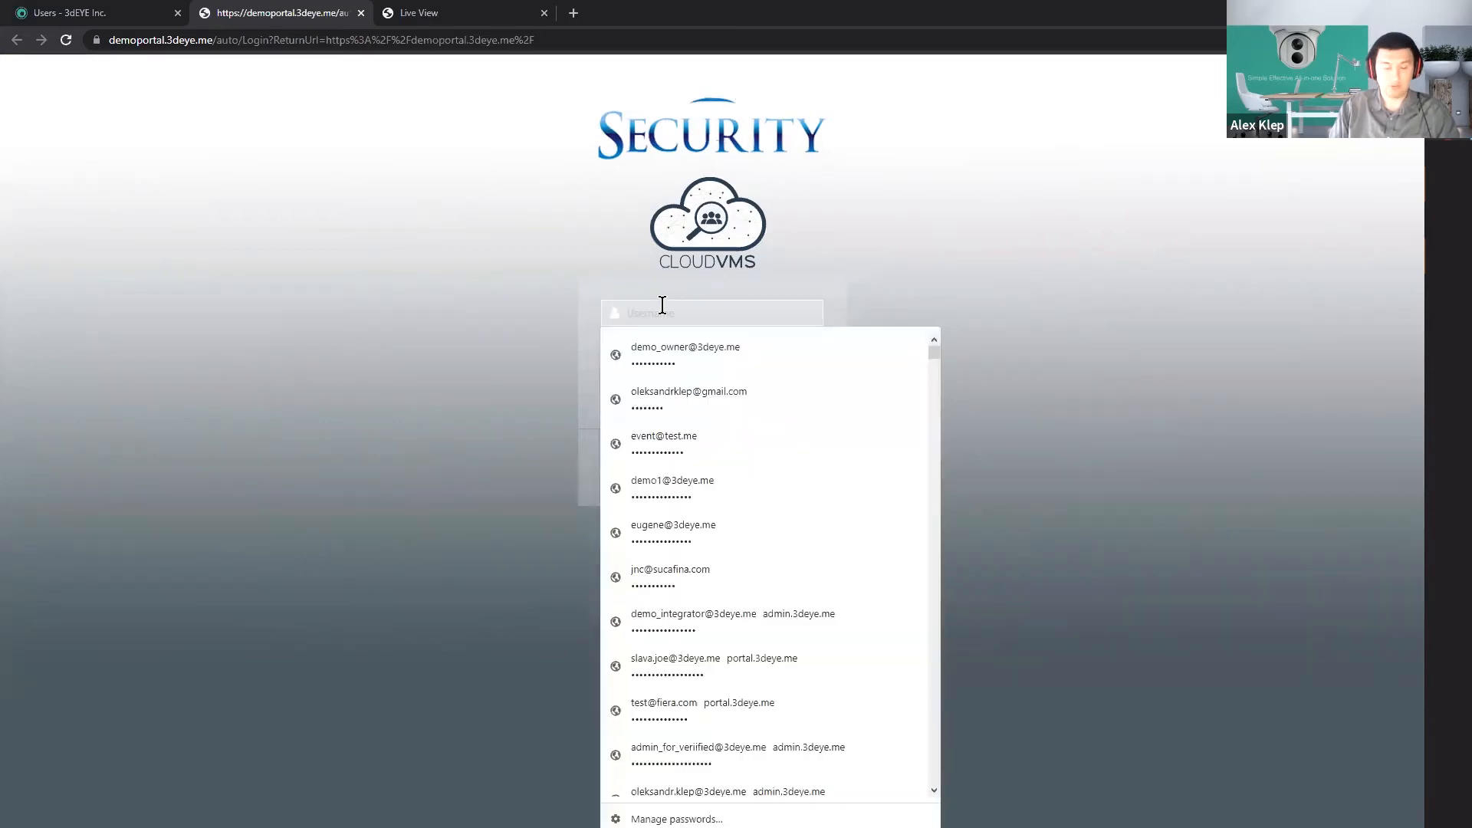
click(641, 343)
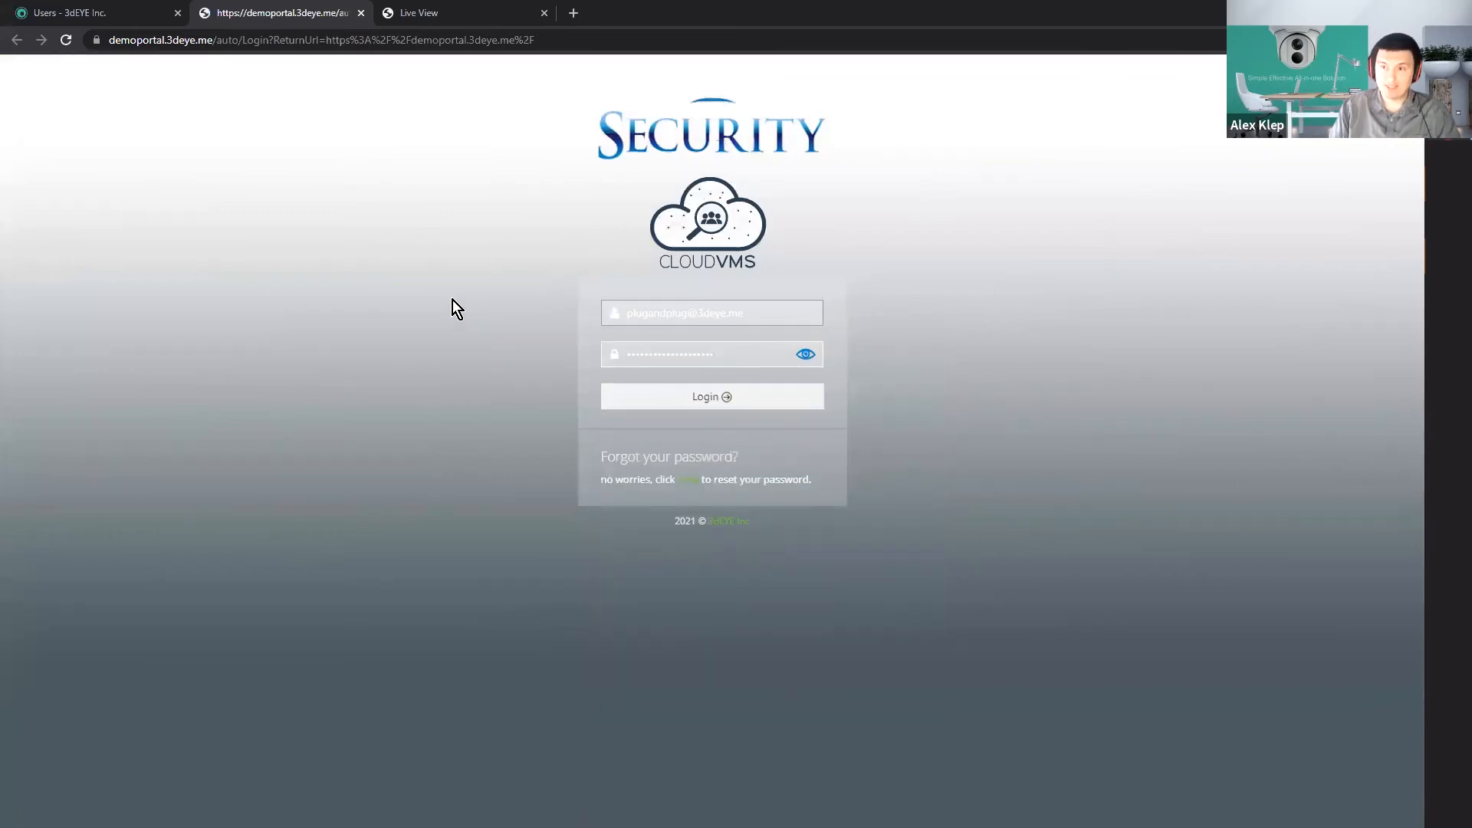
click(679, 396)
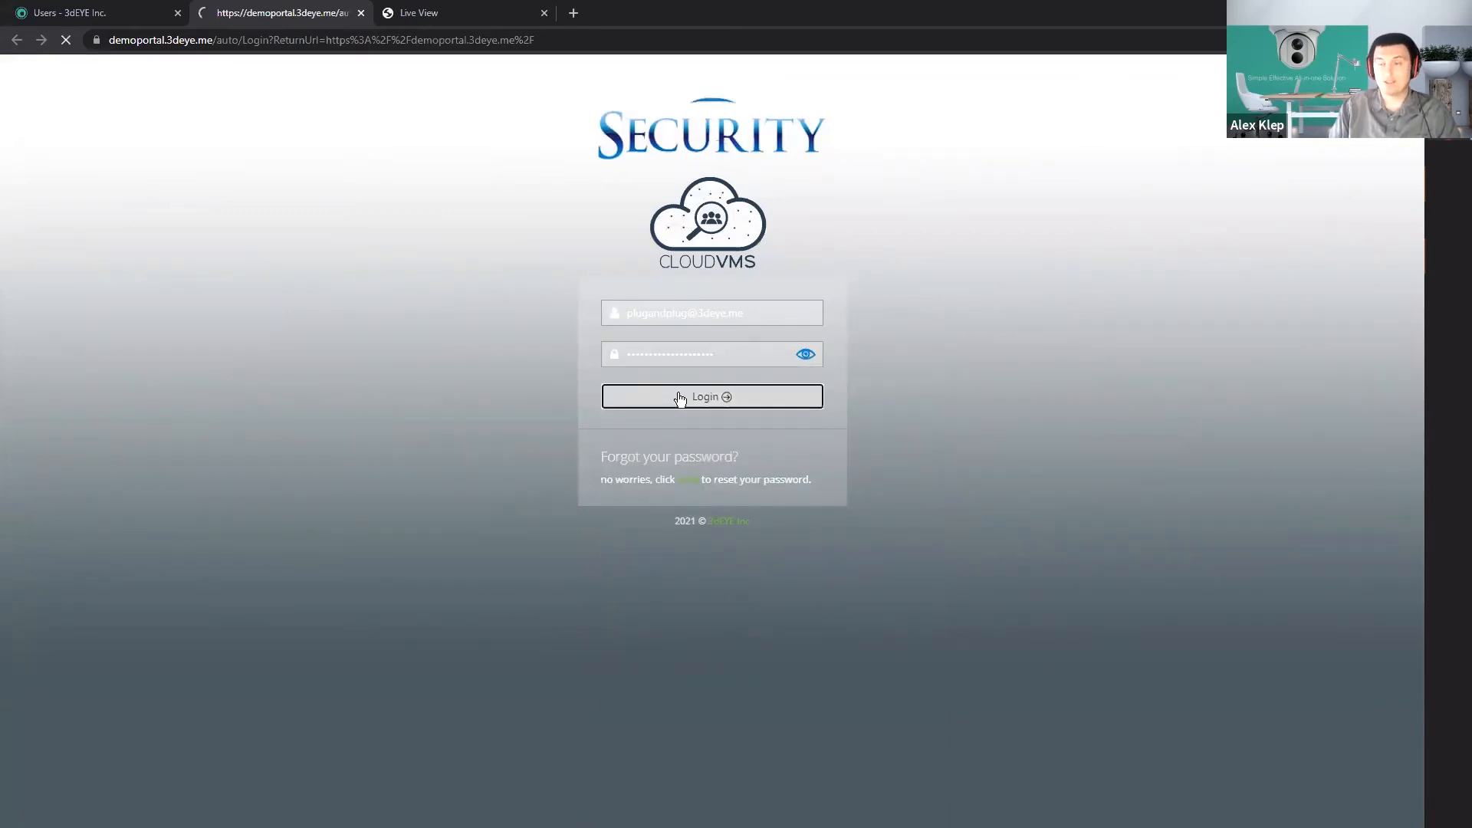
Re-enter the account password, agree to the terms and conditions of service, and log in to the video portal.
click(643, 397)
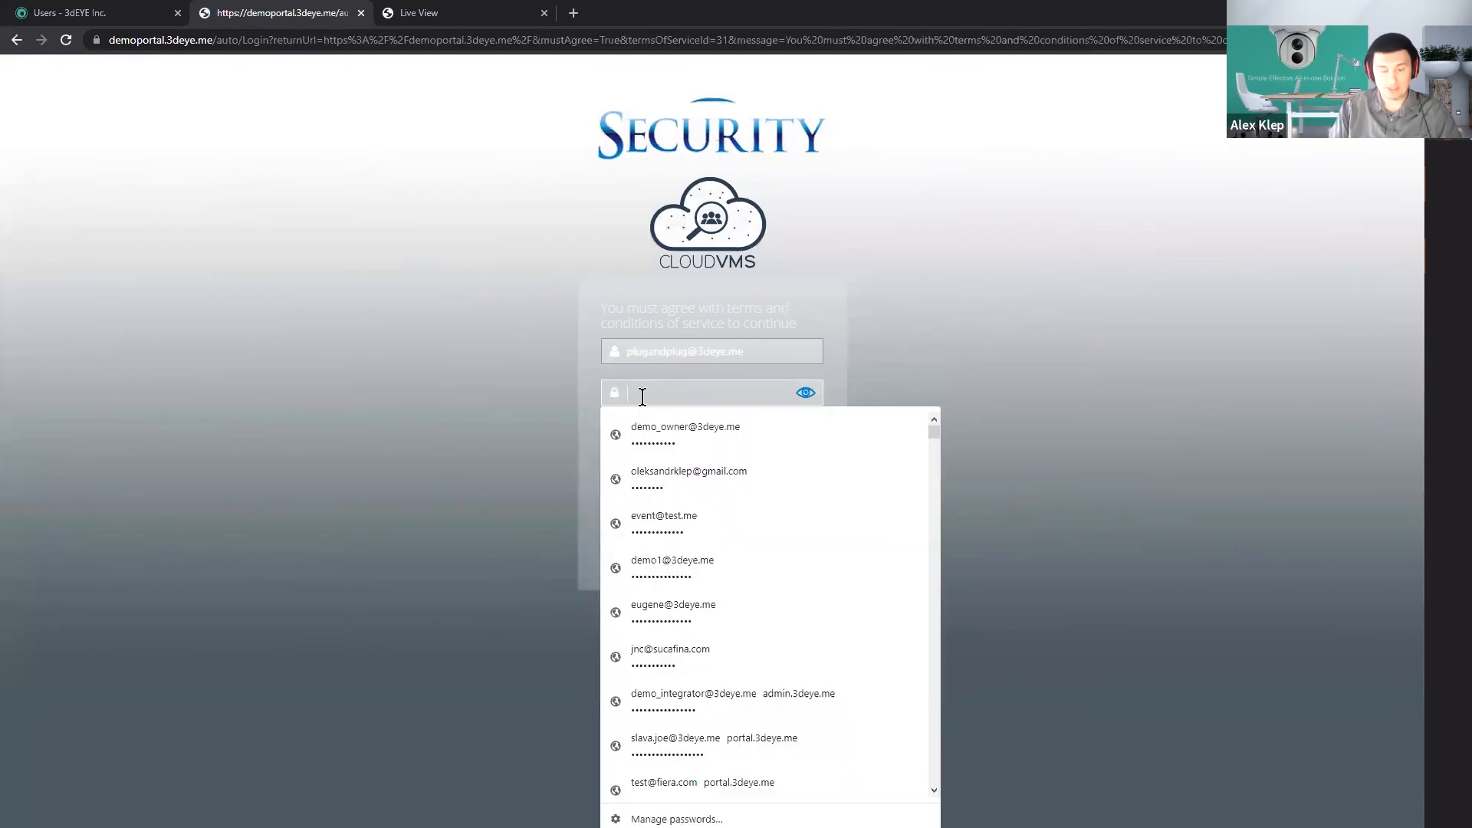
key(ctrl+v)
click(606, 429)
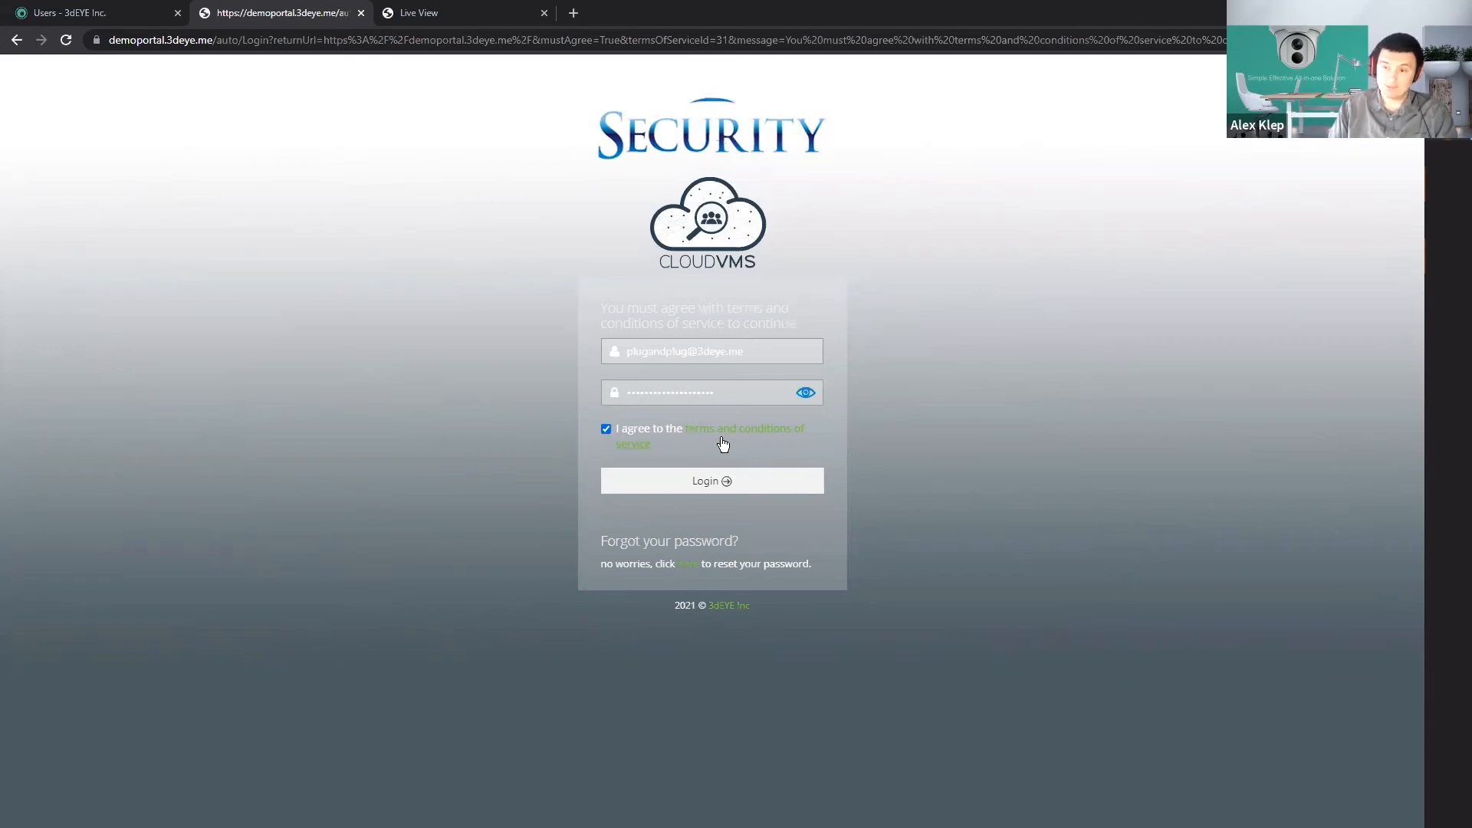
click(709, 483)
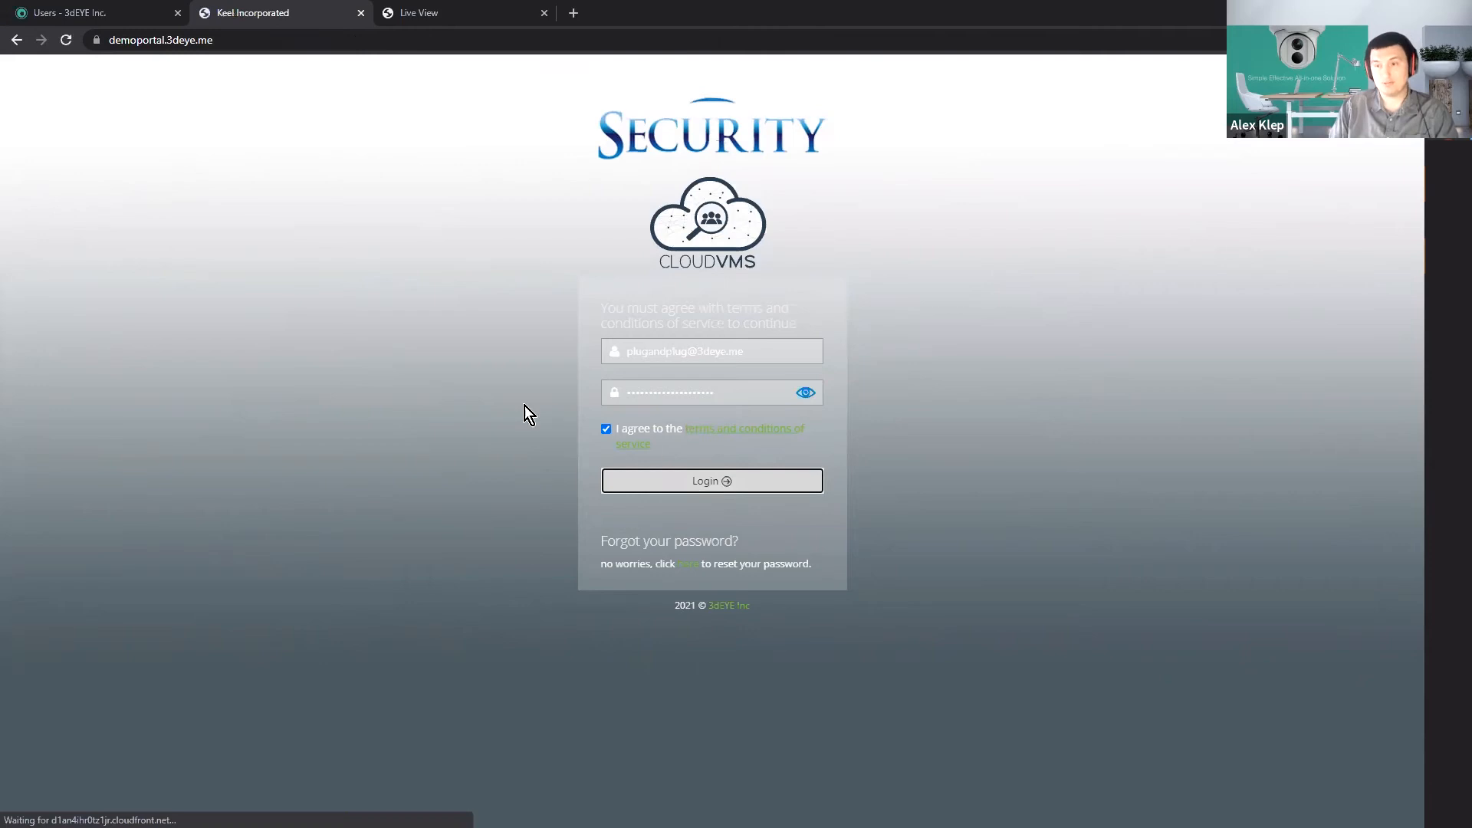
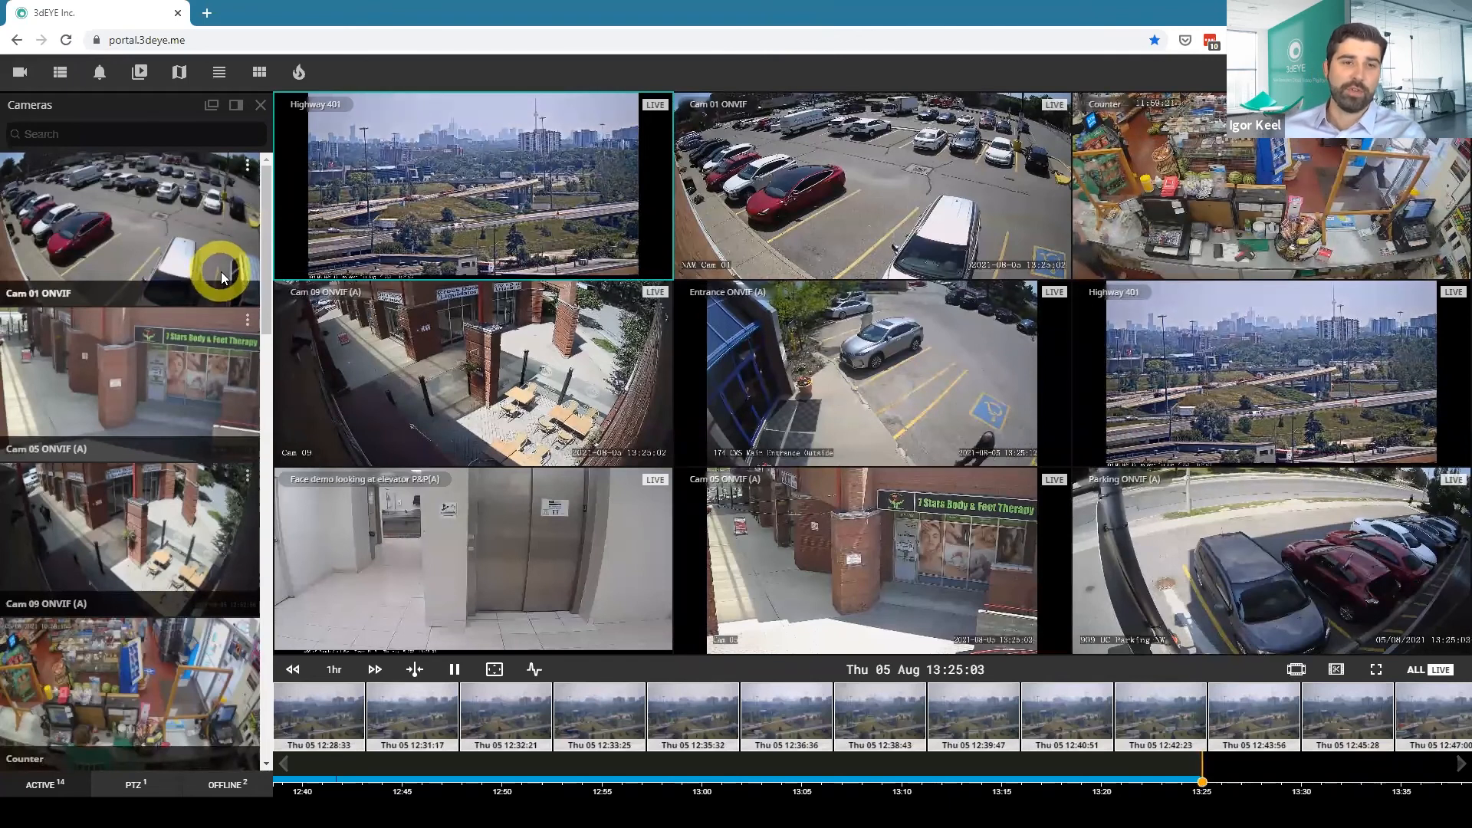
Replace the elevator face demo feed in the video grid with the Vivotek 8 series camera from the active cameras.
scroll(146, 378, down, 3)
scroll(146, 378, down, 5)
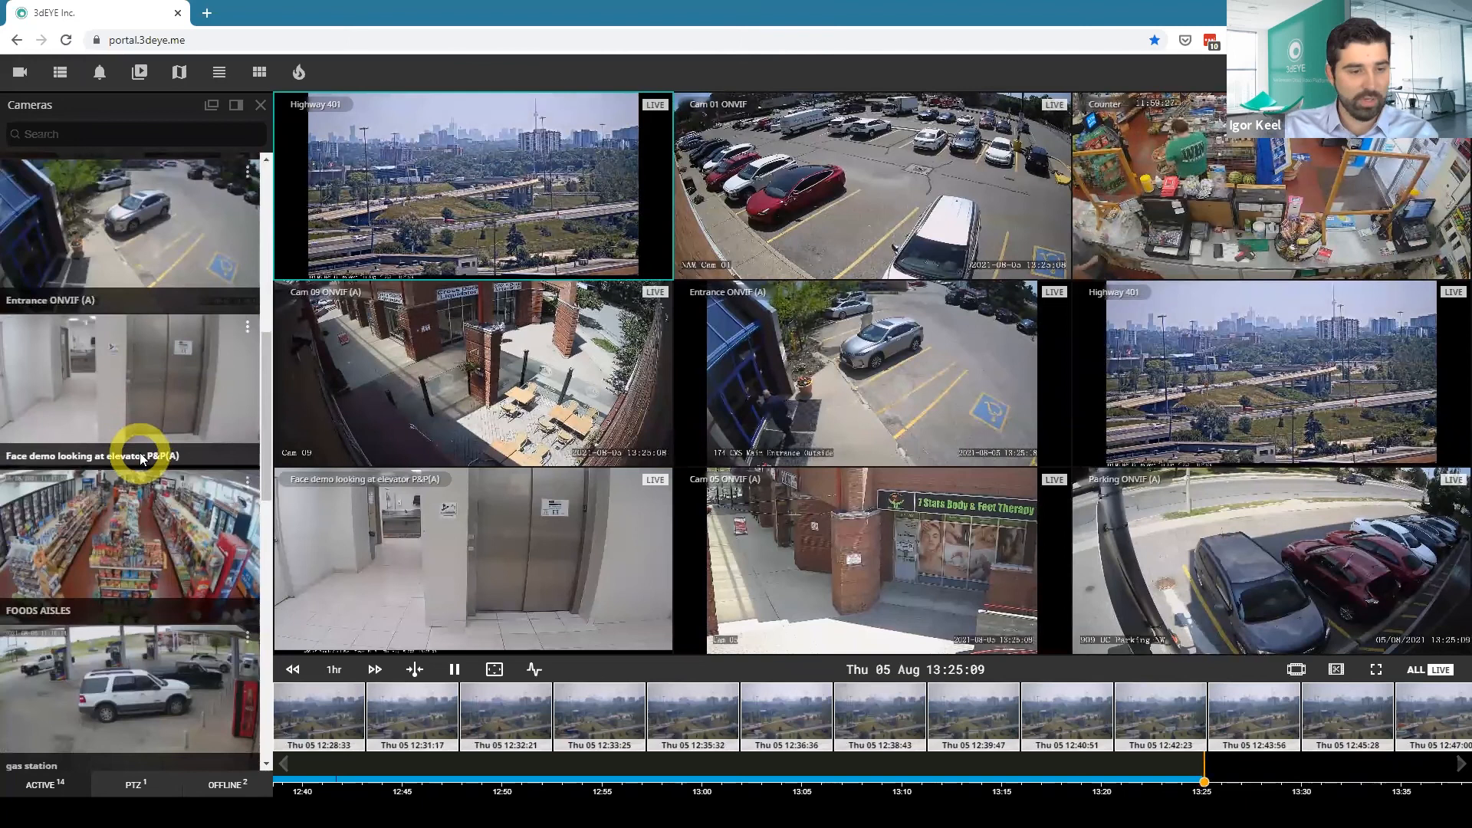
scroll(140, 457, down, 3)
scroll(139, 456, down, 3)
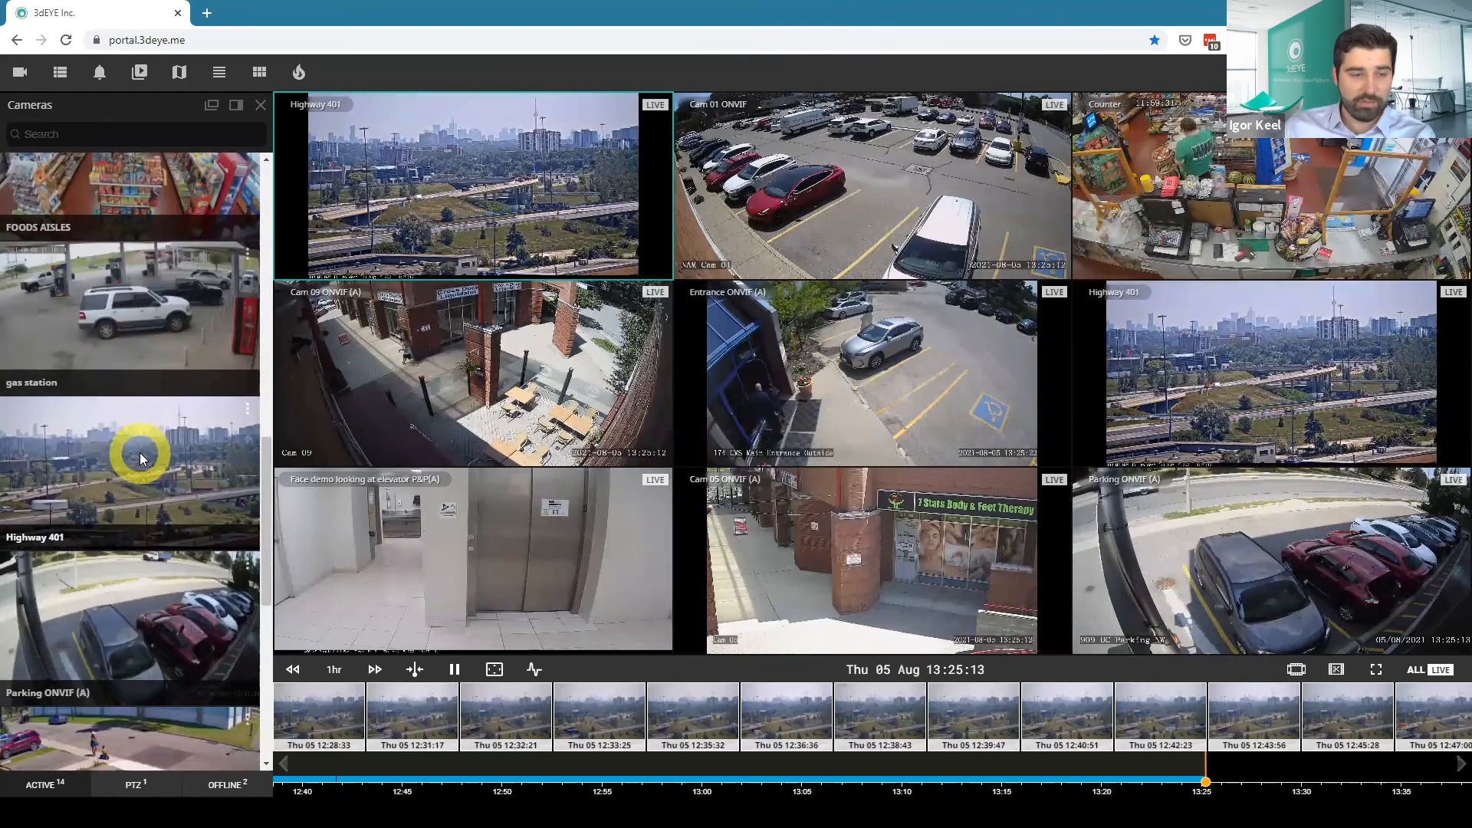
scroll(139, 457, down, 3)
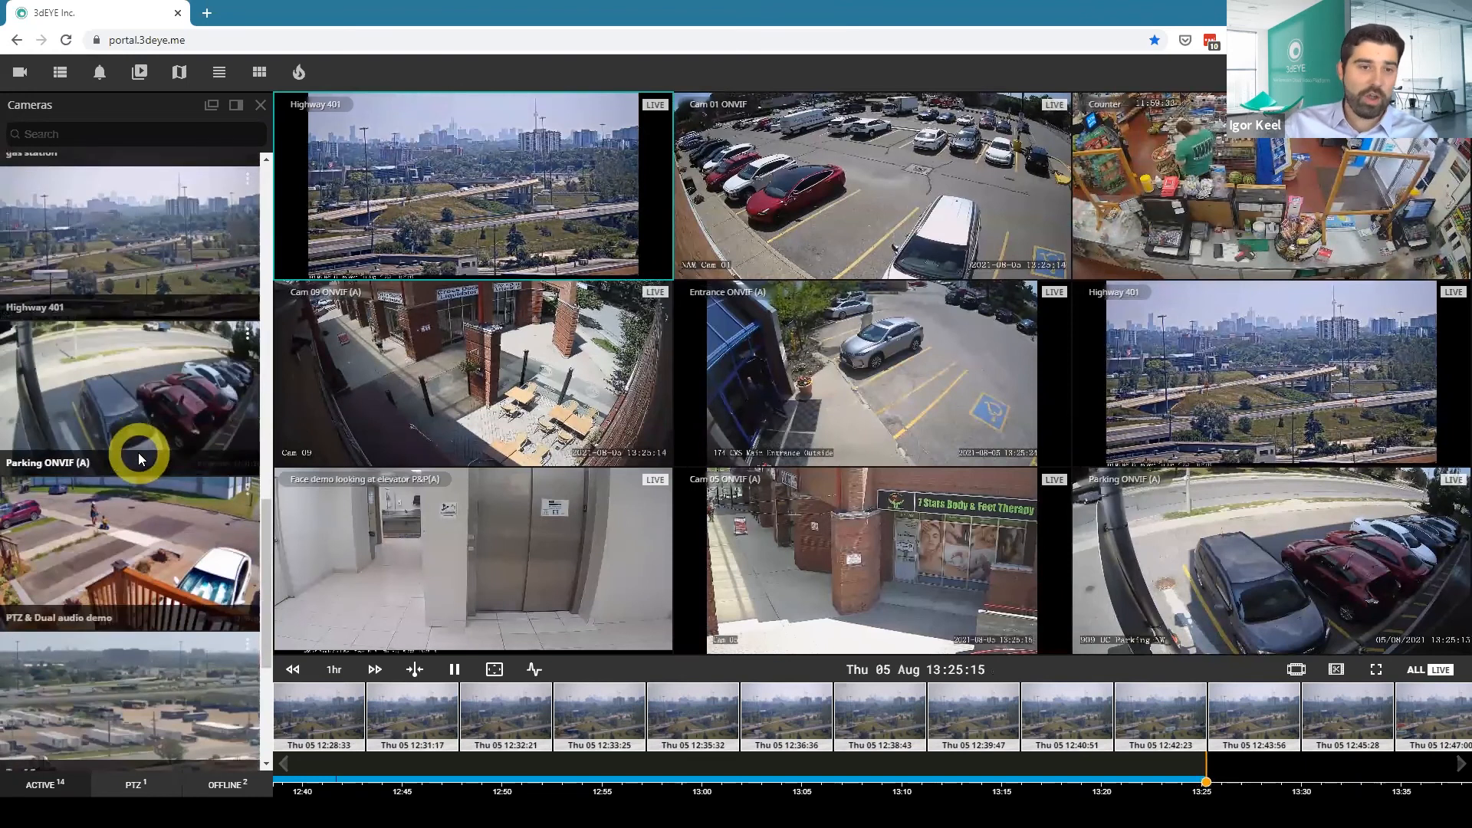
scroll(138, 453, down, 2)
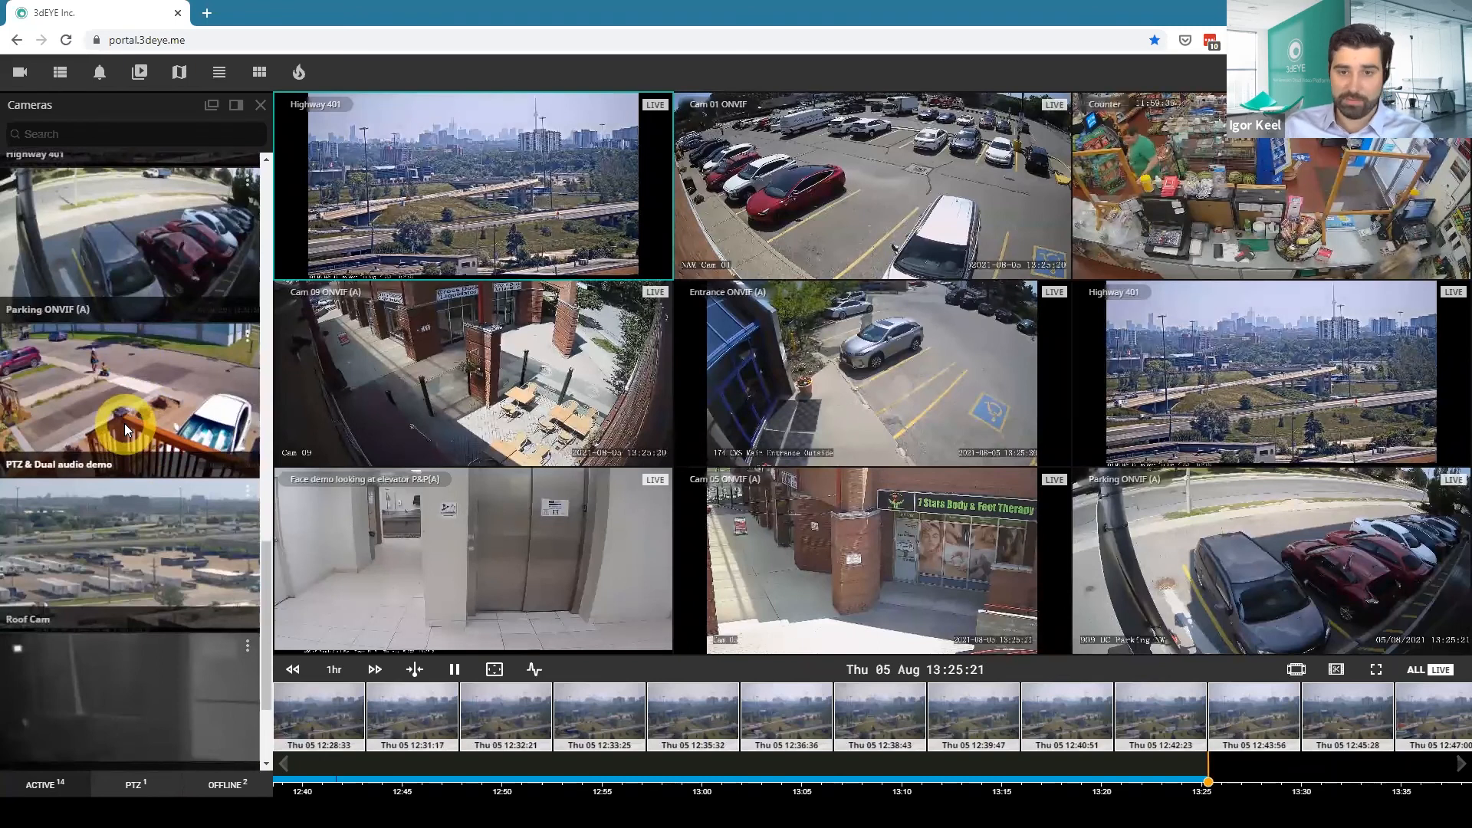
scroll(124, 423, down, 2)
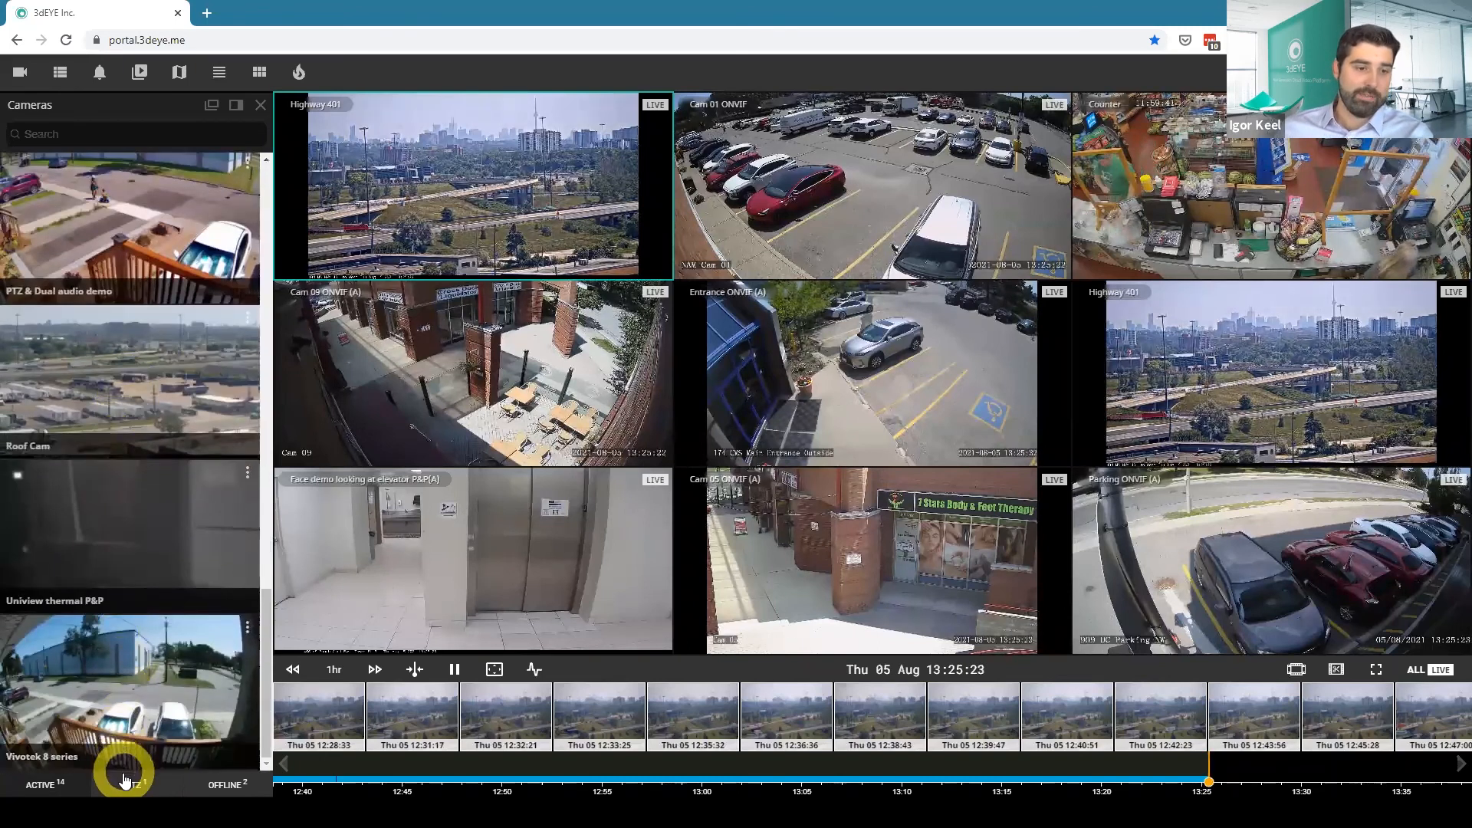
drag(115, 698, 482, 500)
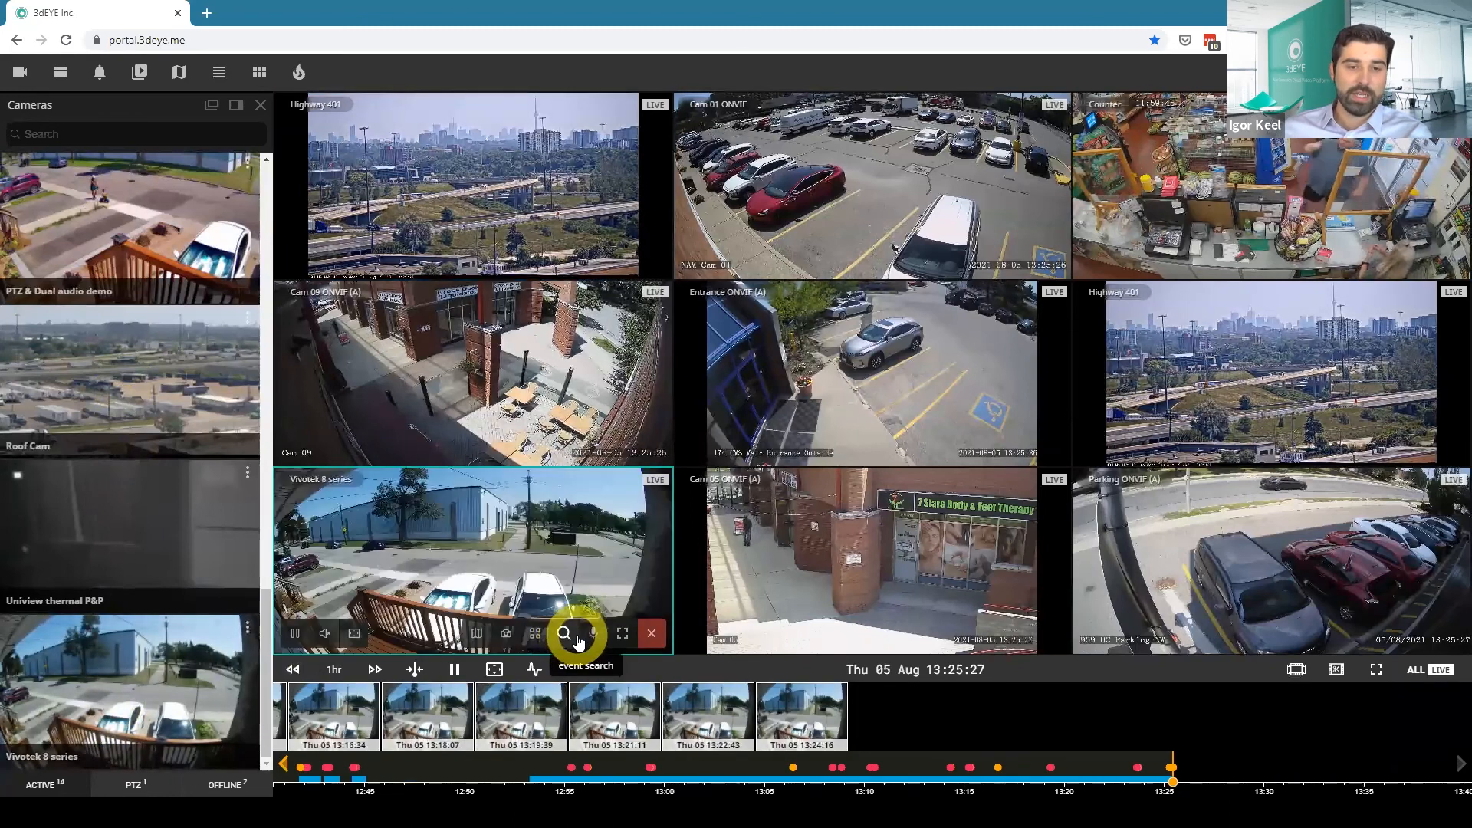
mouse_move(509, 630)
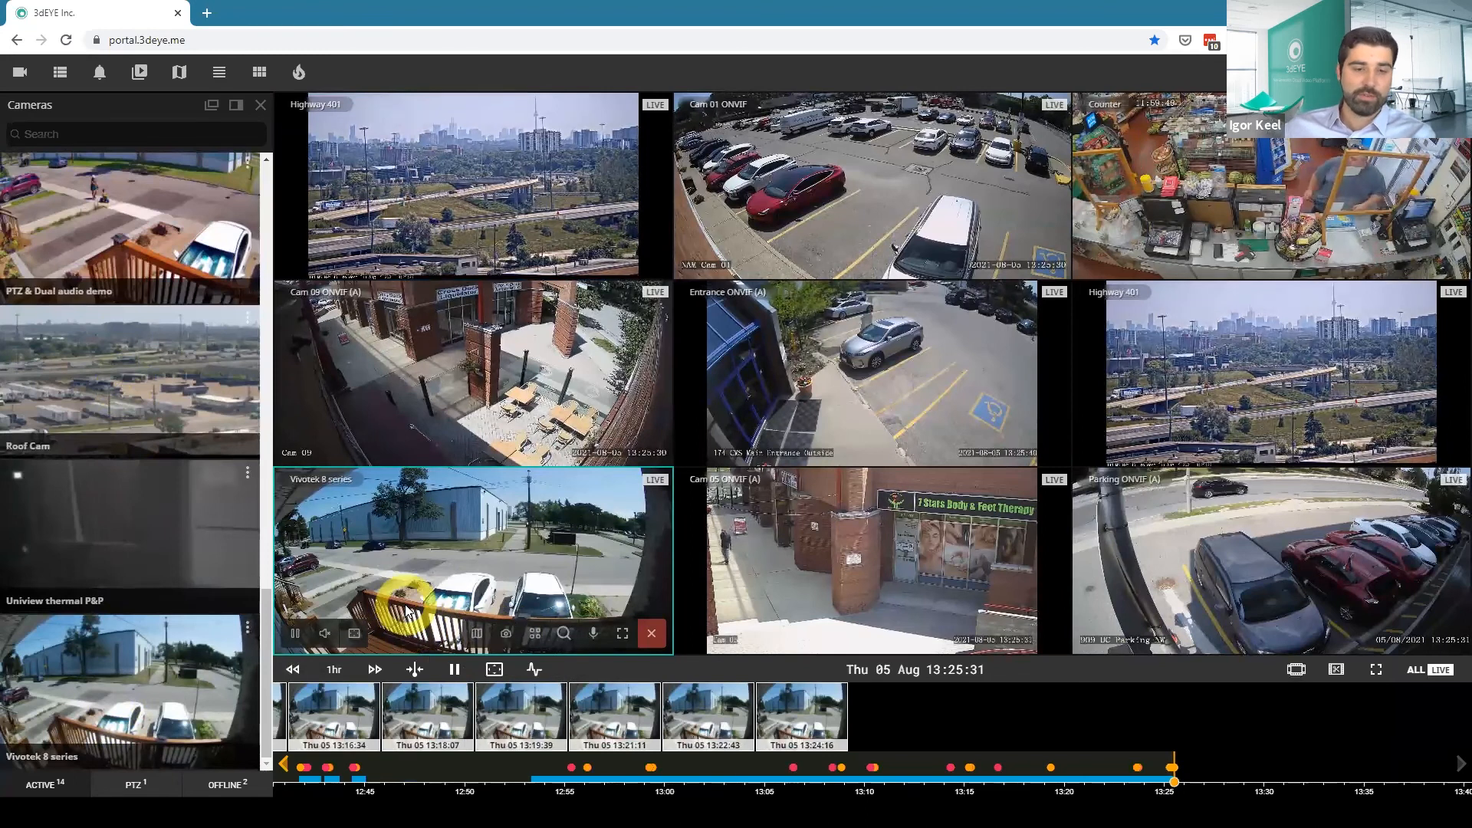
Replace the Cam 09 ONVIF (A) feed with the PTZ & Dual audio demo camera and pan that camera left and right.
click(135, 783)
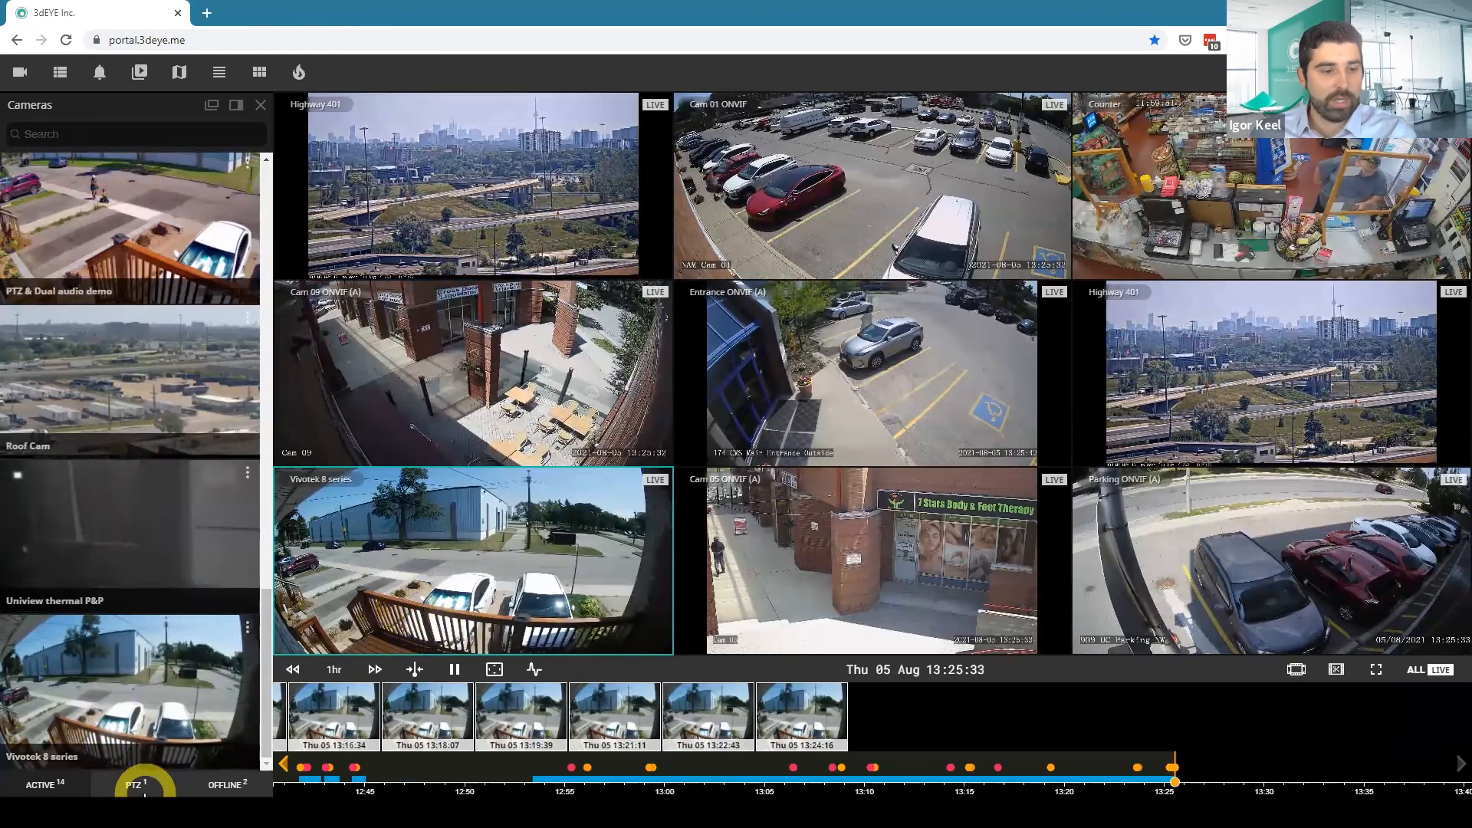
drag(72, 246, 500, 388)
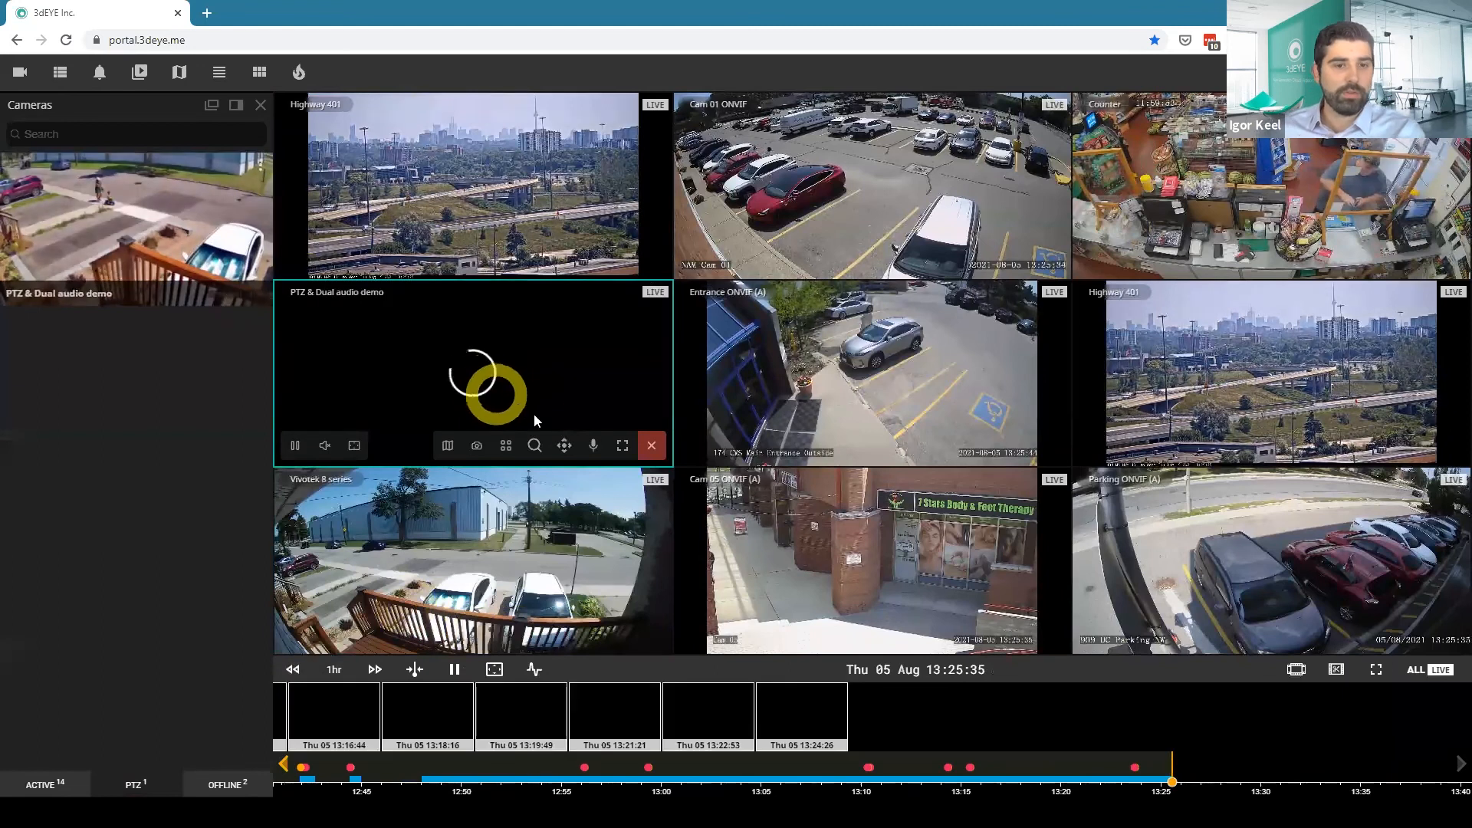
click(566, 446)
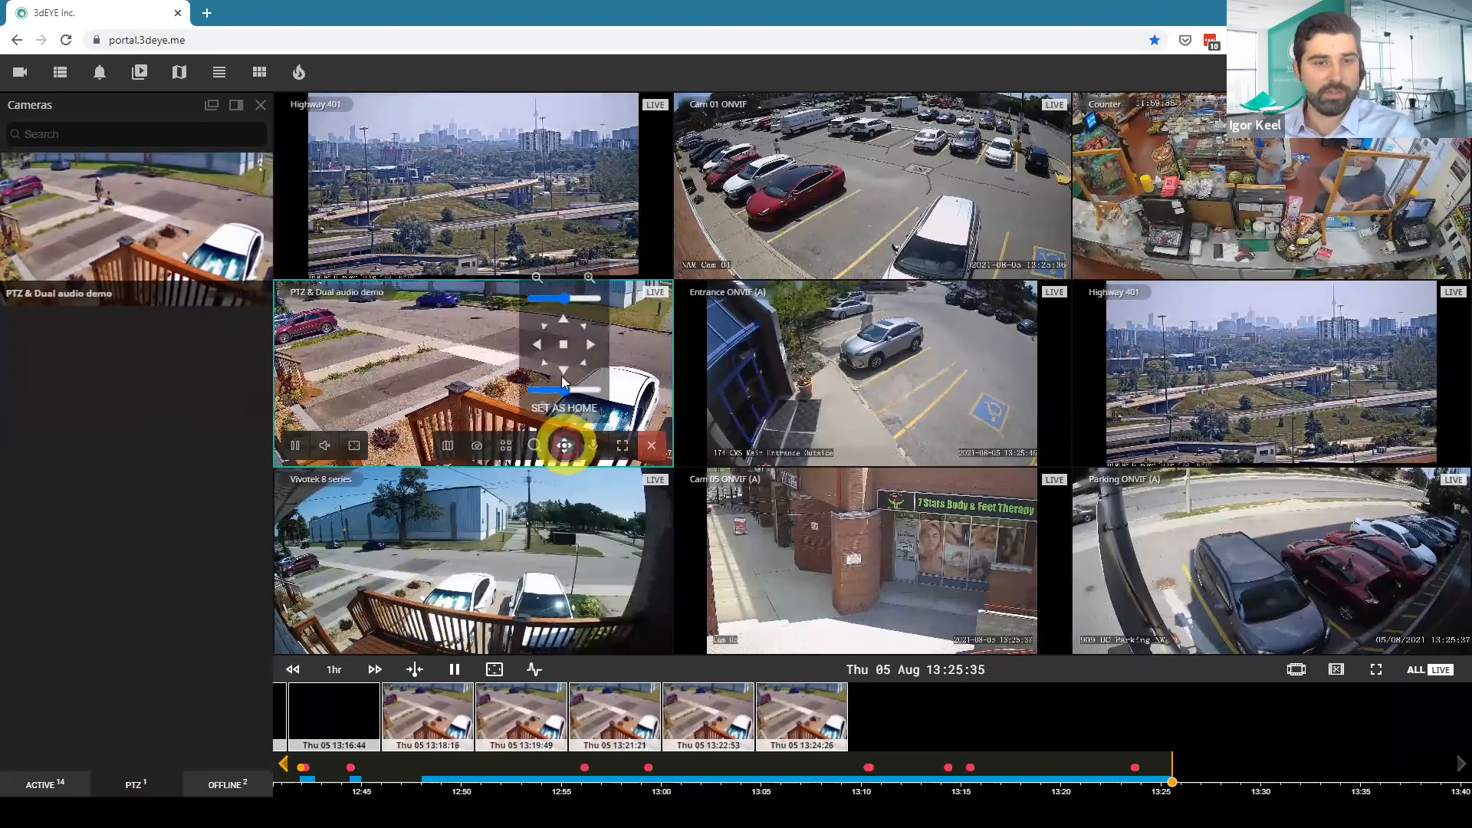
click(536, 351)
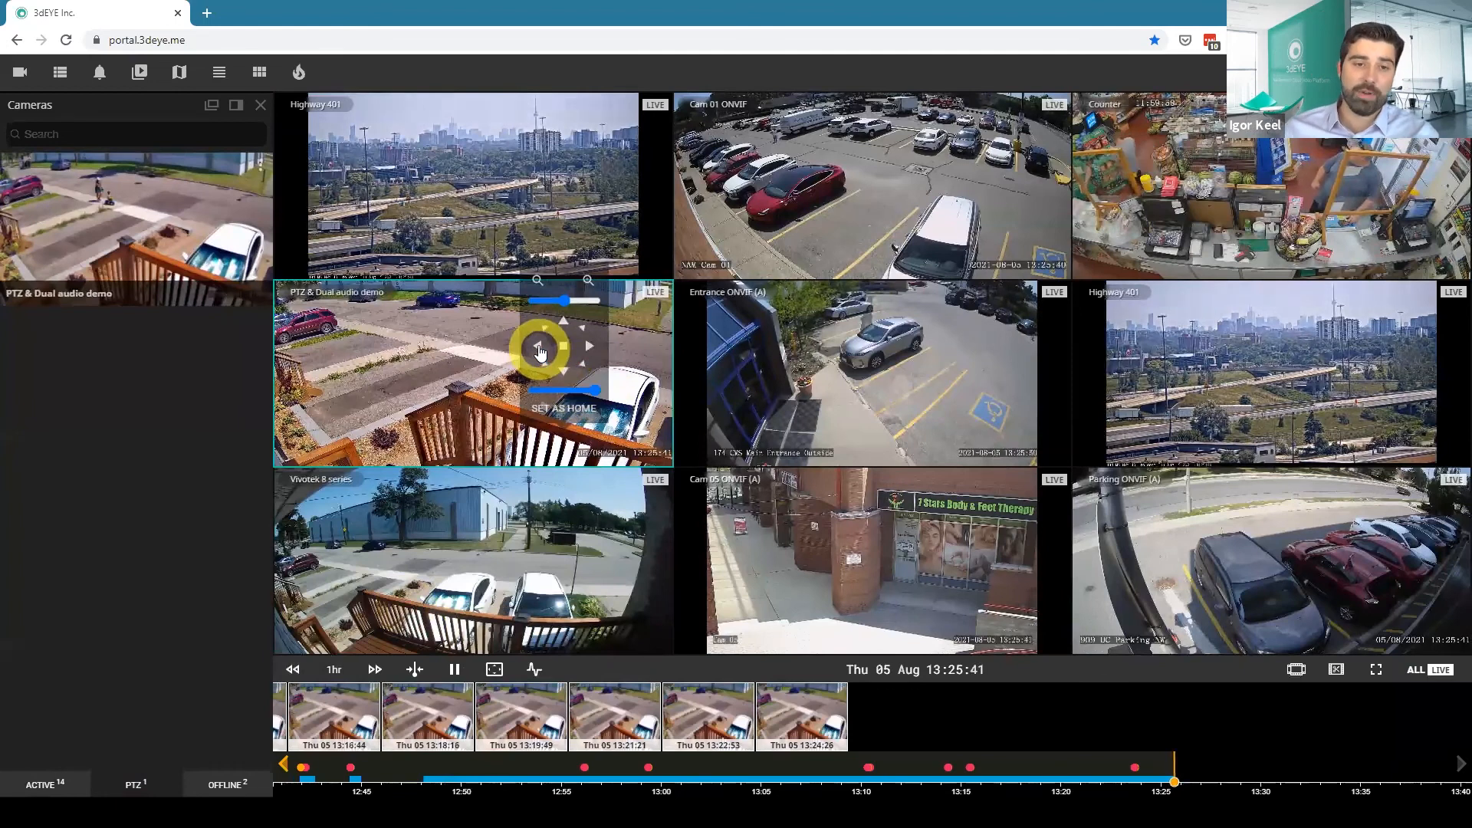
click(587, 347)
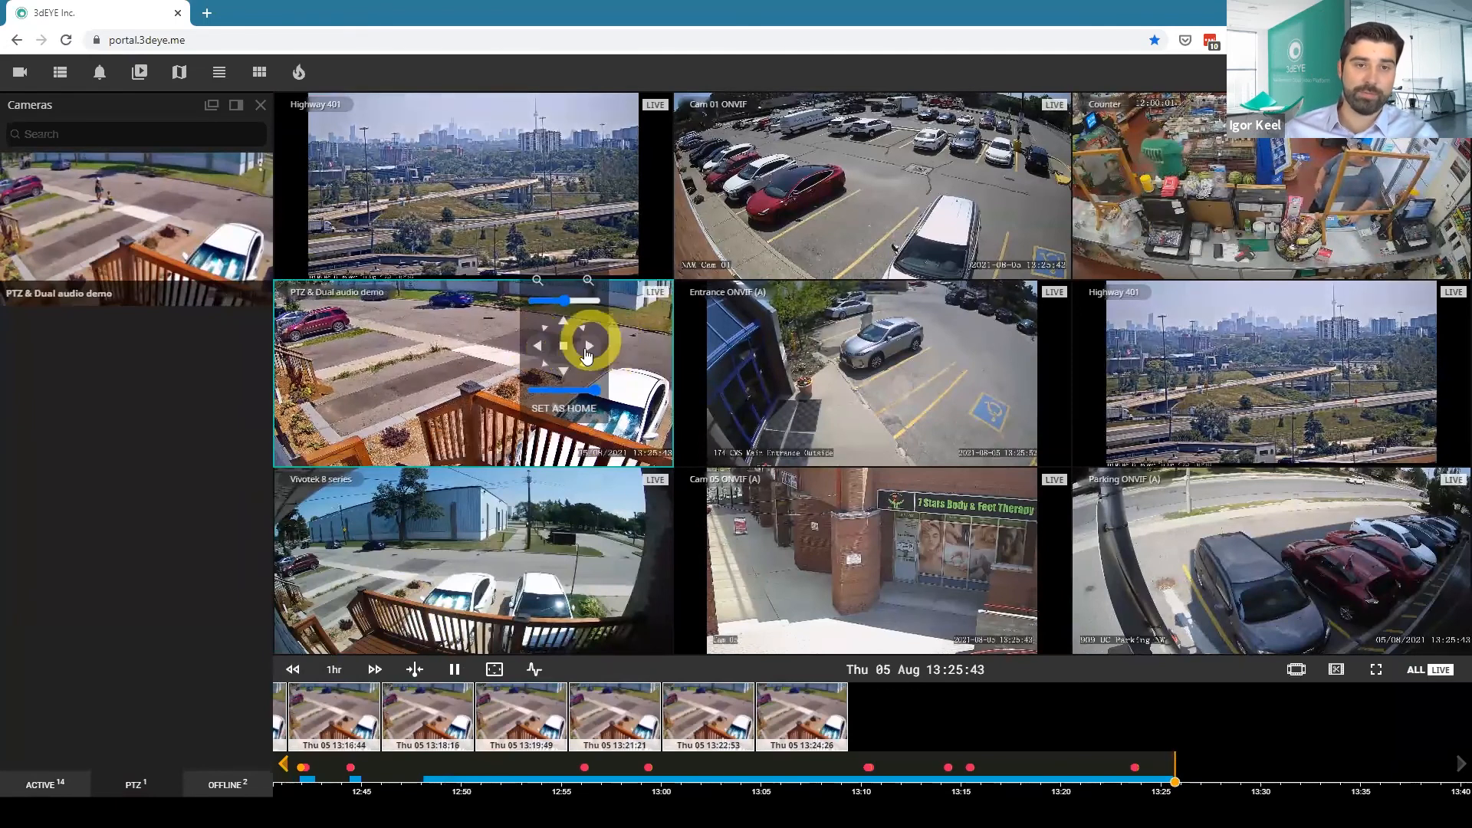
click(589, 349)
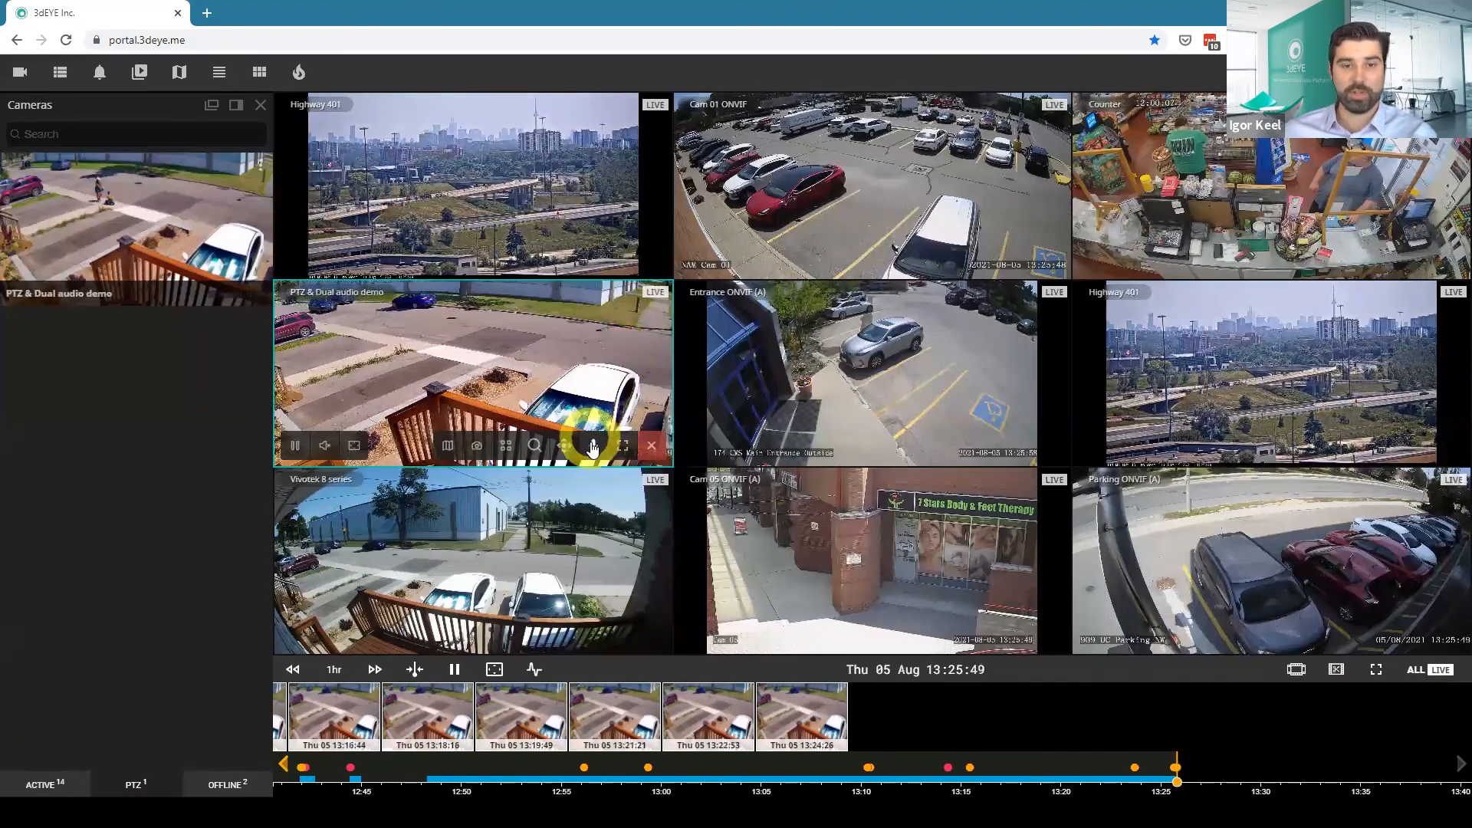
Try the talk microphone on the PTZ & Dual audio demo camera, close it, and check the camera's sound control.
click(592, 447)
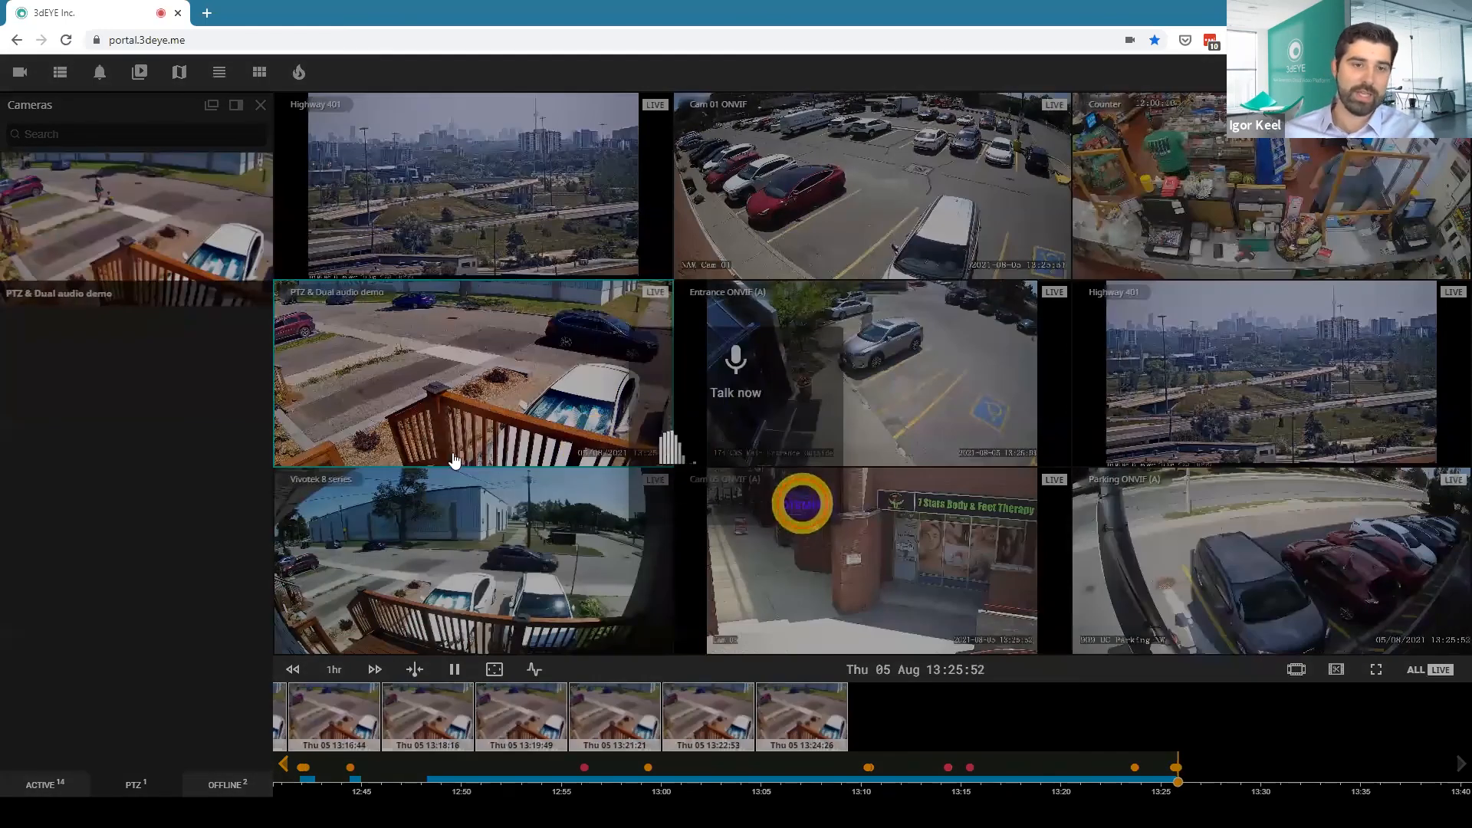
click(802, 504)
mouse_move(326, 447)
click(329, 363)
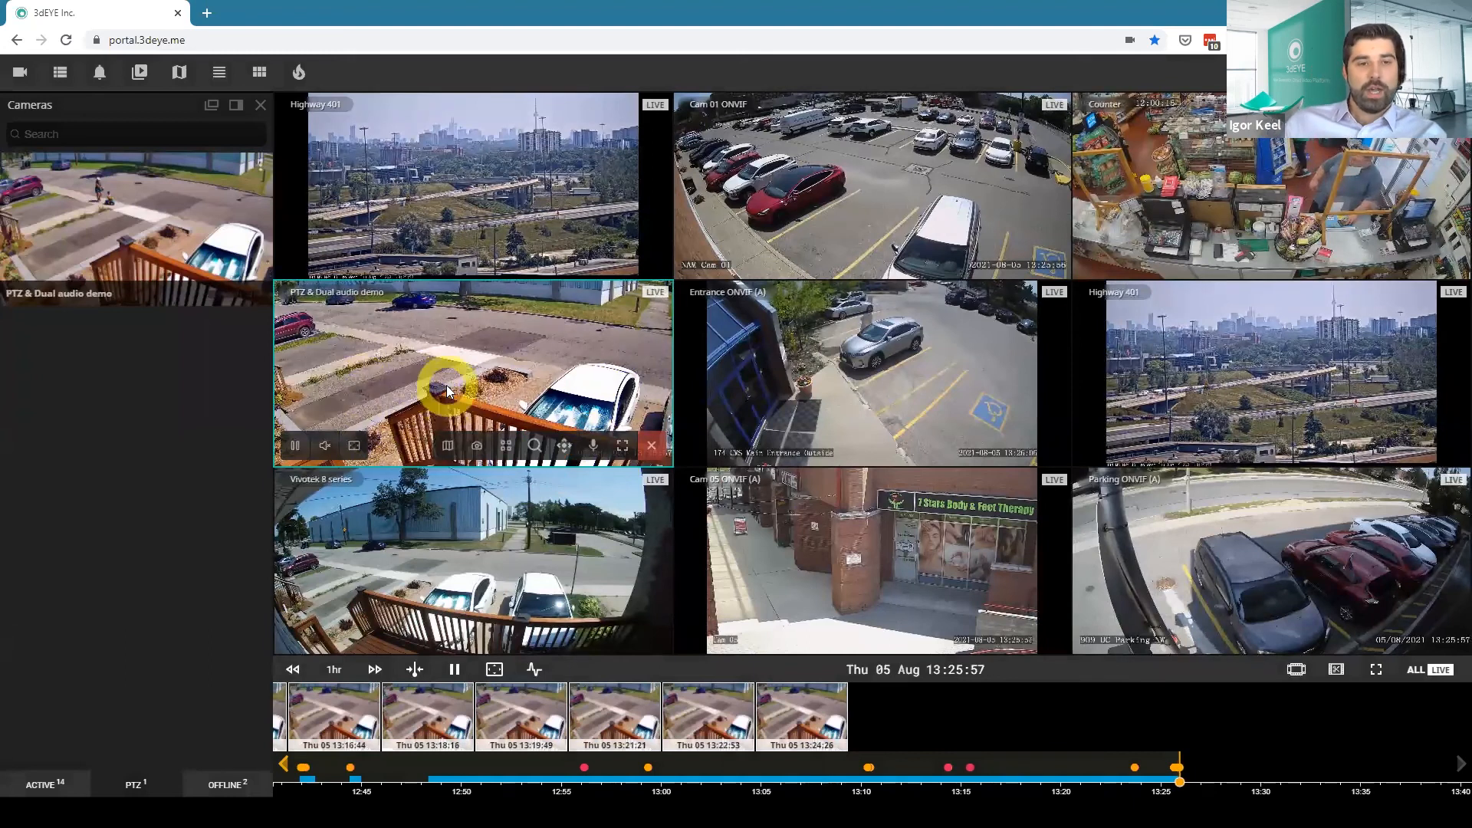
View the list of offline cameras and return to the active cameras.
click(223, 781)
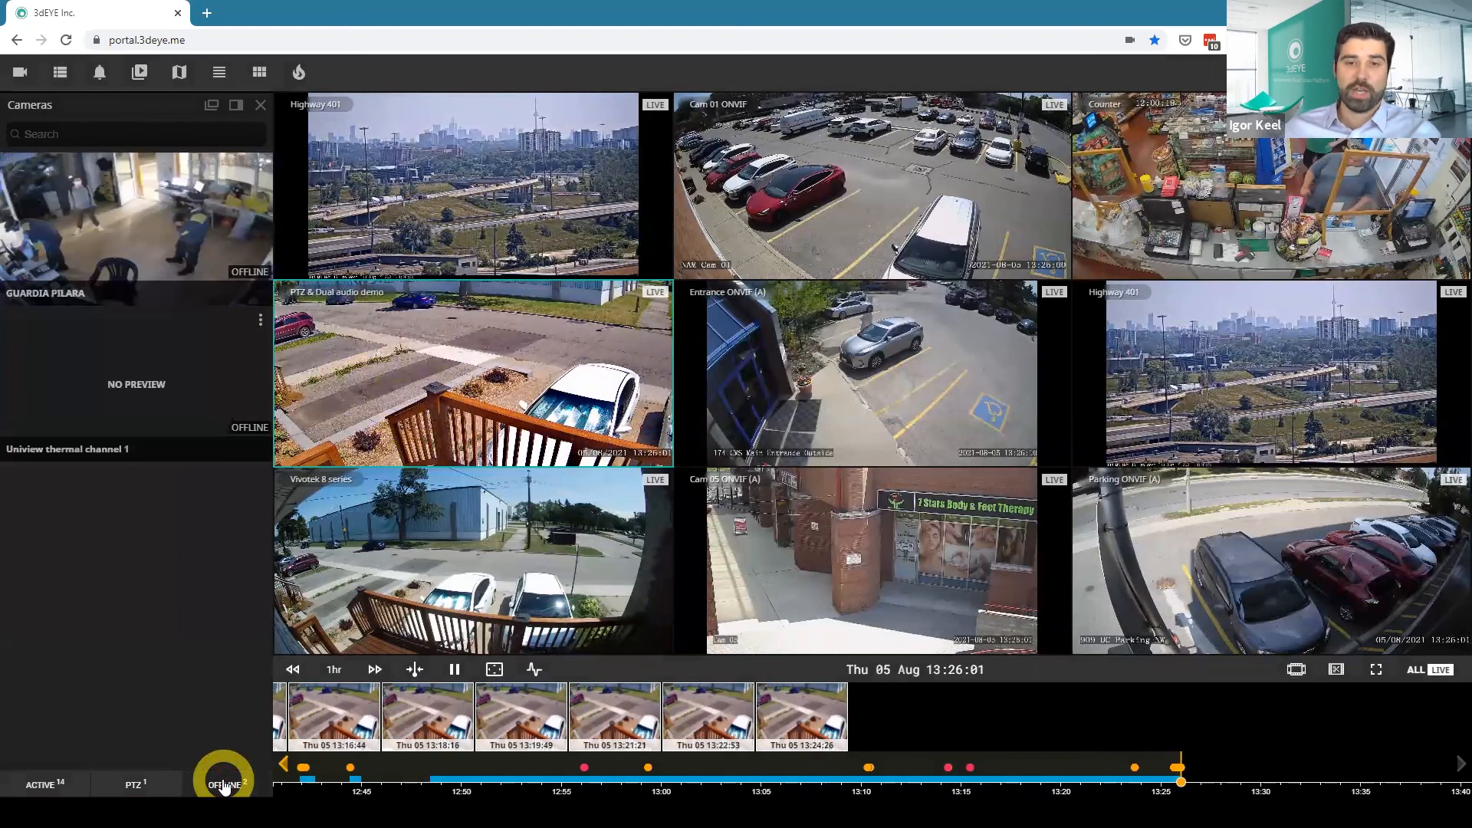
click(48, 783)
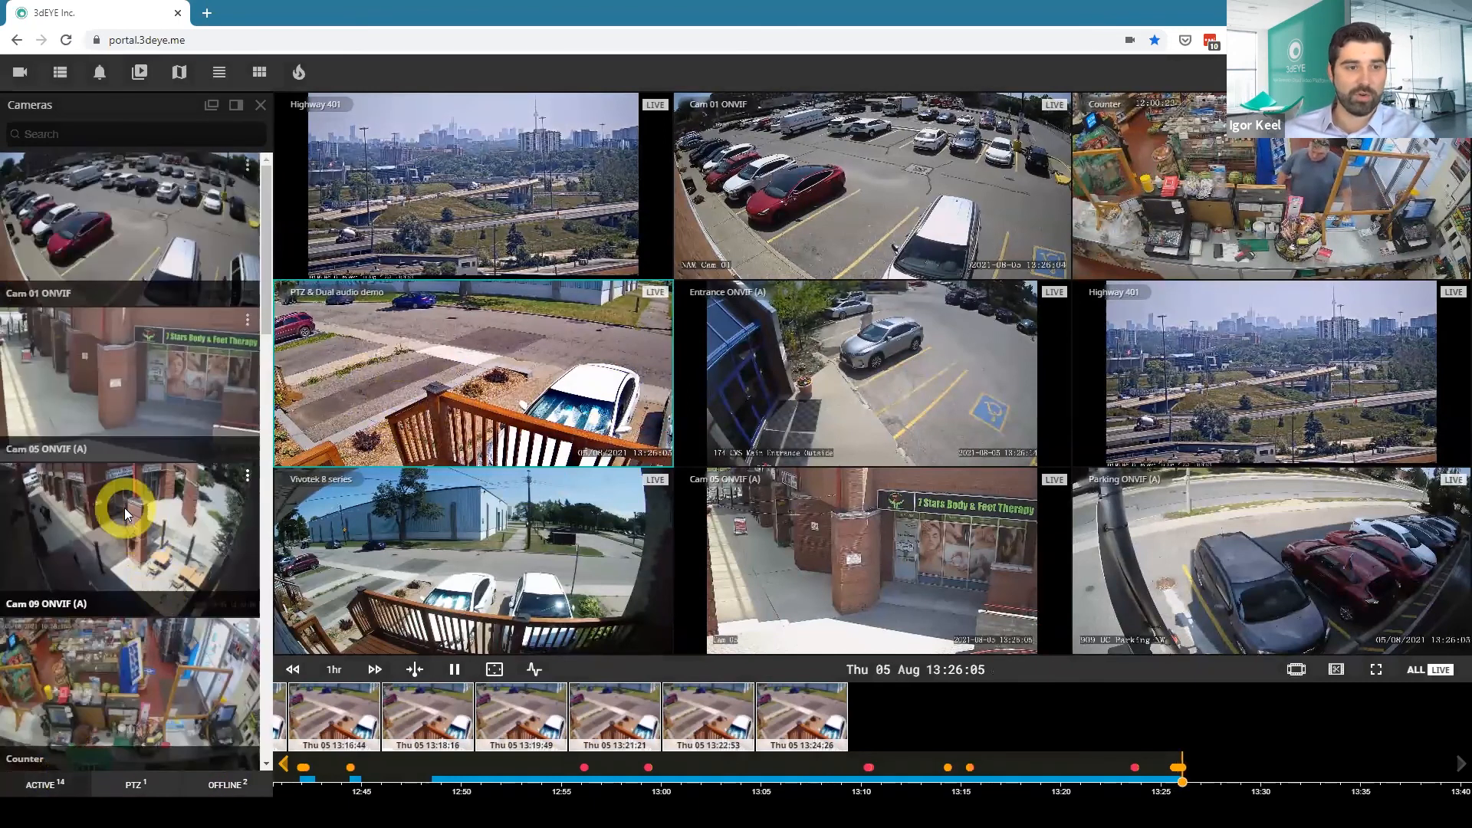
Open the 16 cameras group stored in the Test subcategory of the City 17 category.
click(61, 74)
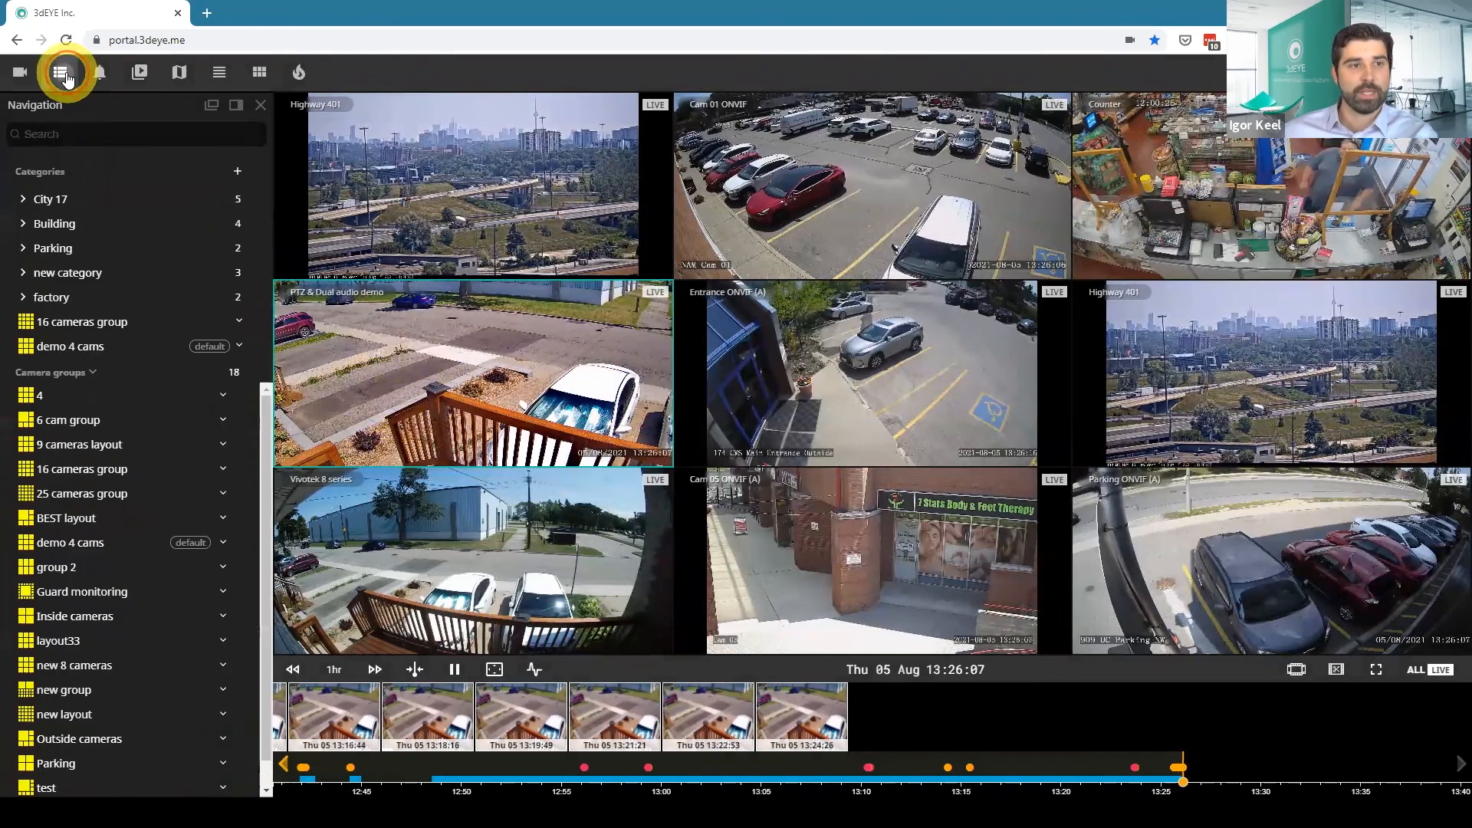
click(25, 199)
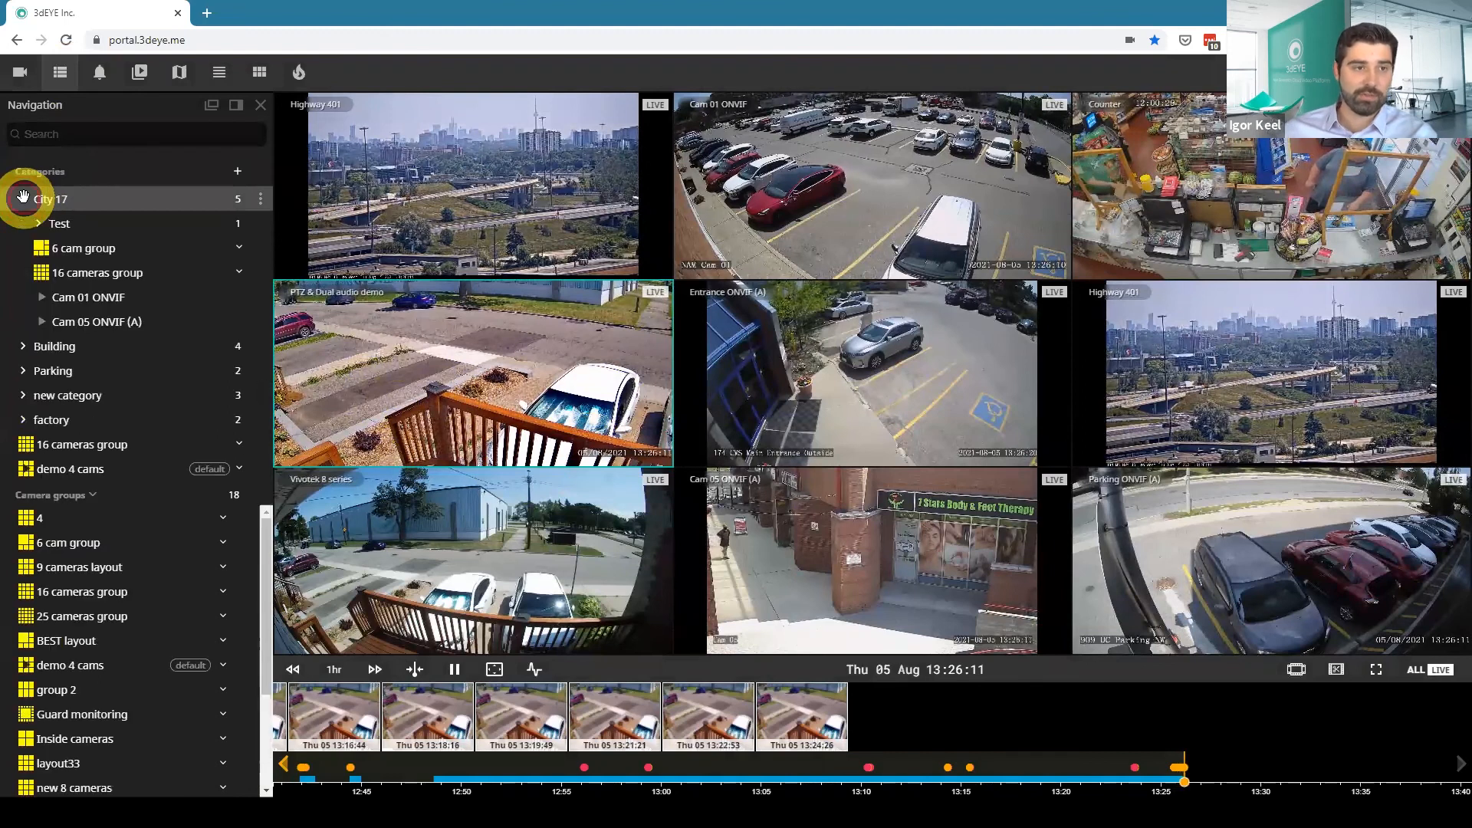
click(37, 224)
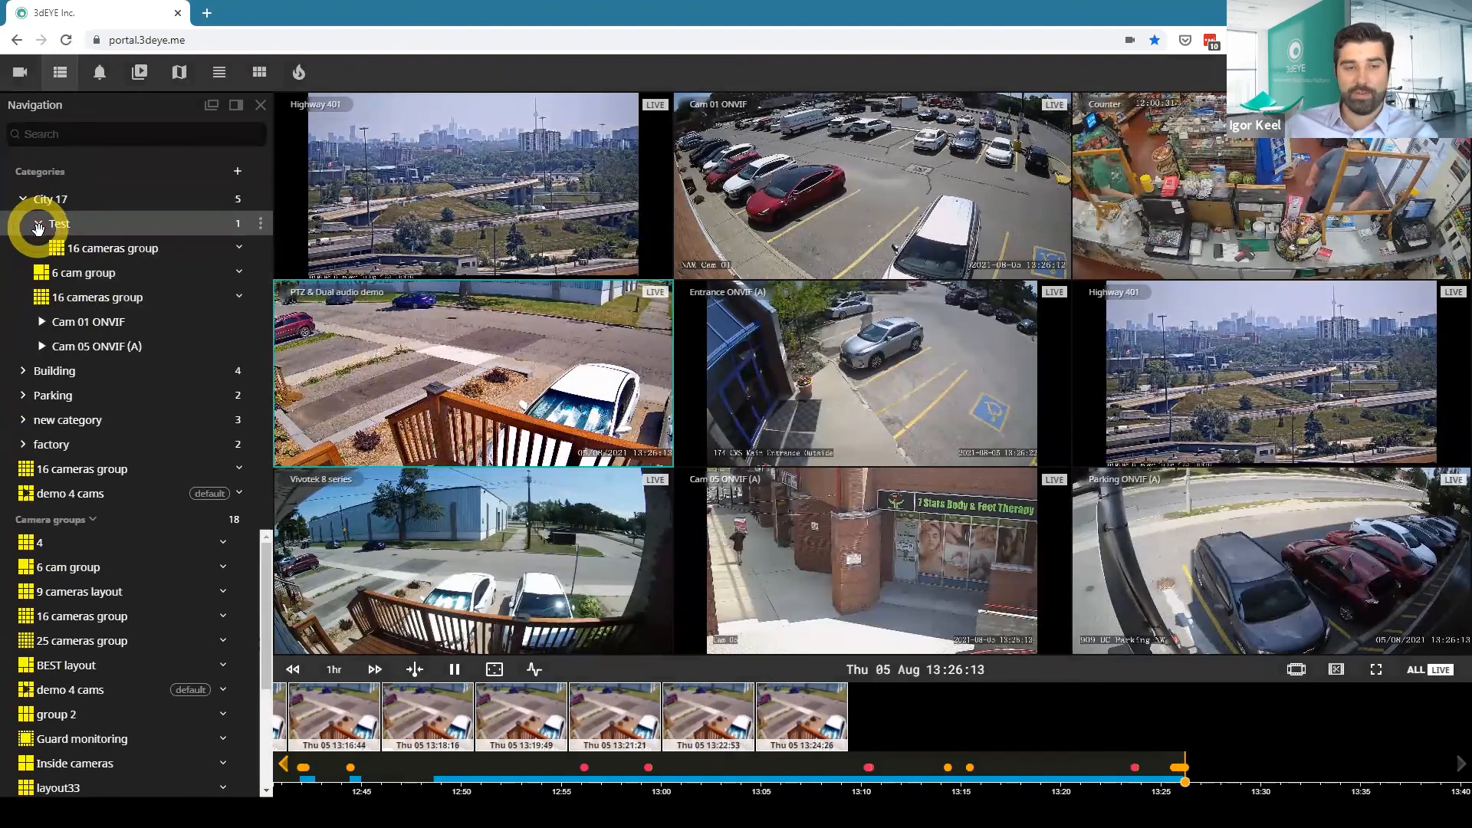
click(77, 246)
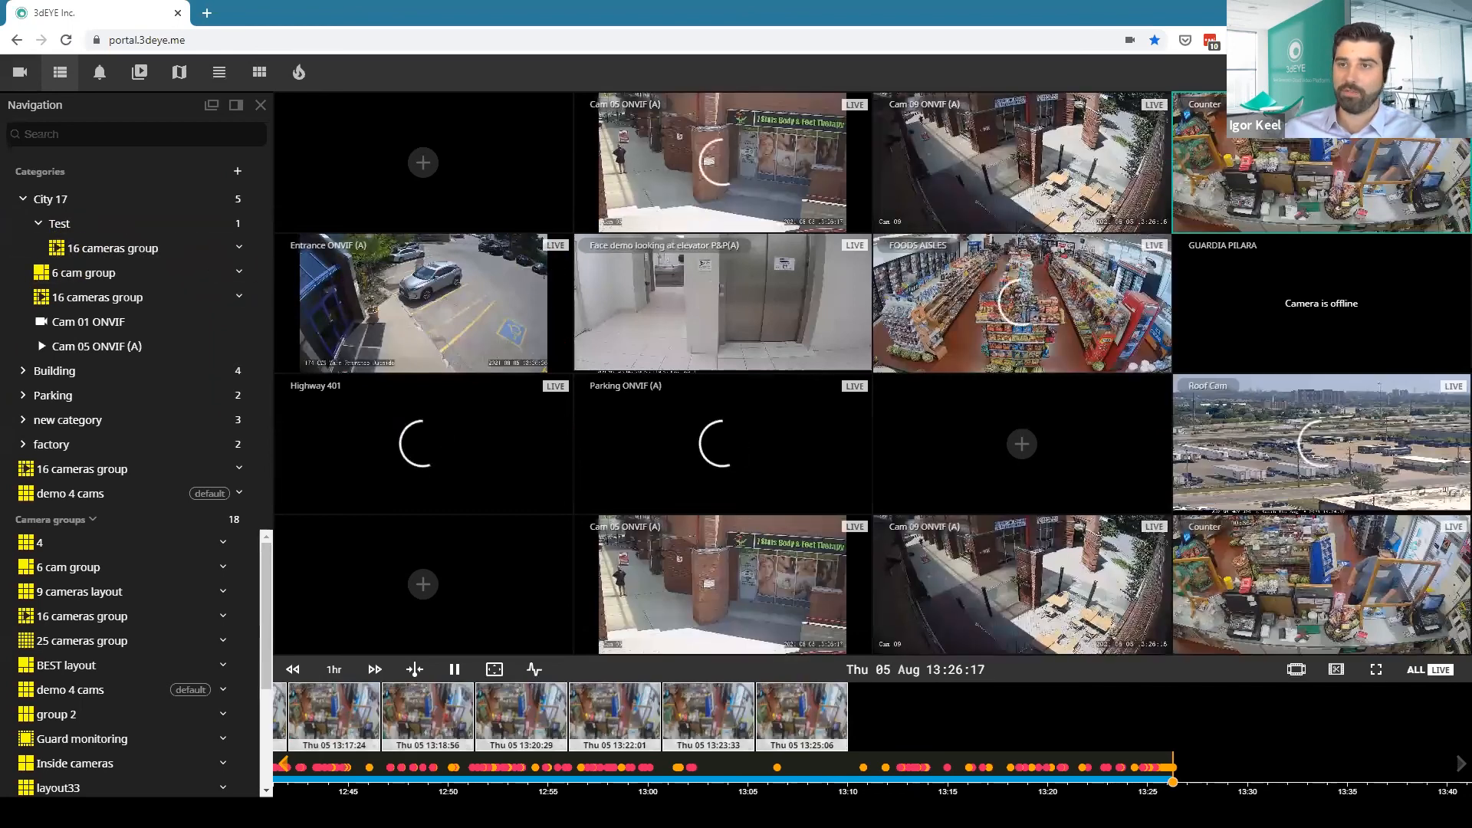
Switch the video grid to a two-by-two layout and look through the saved camera groups.
click(1325, 72)
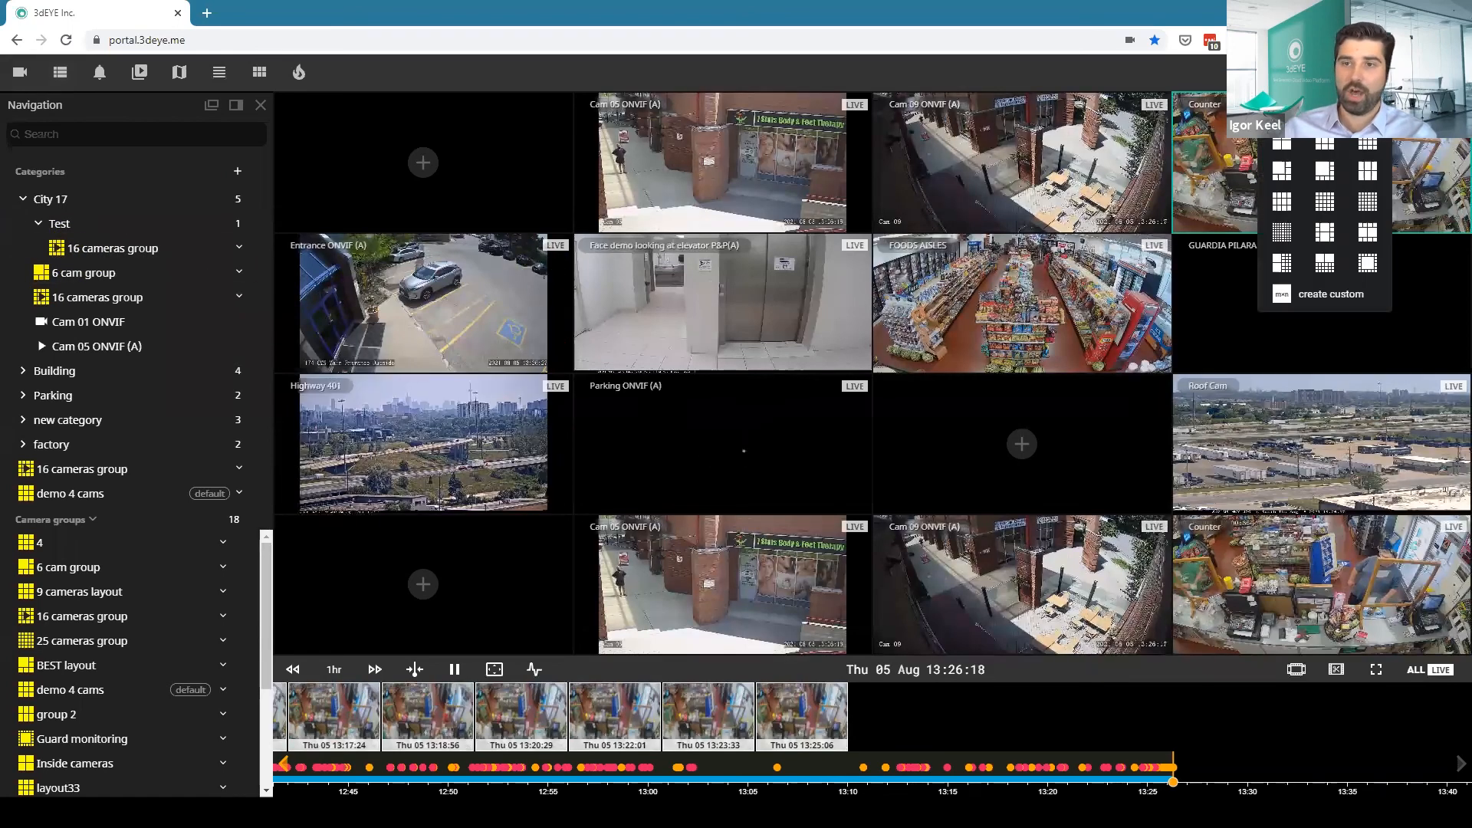
click(1280, 204)
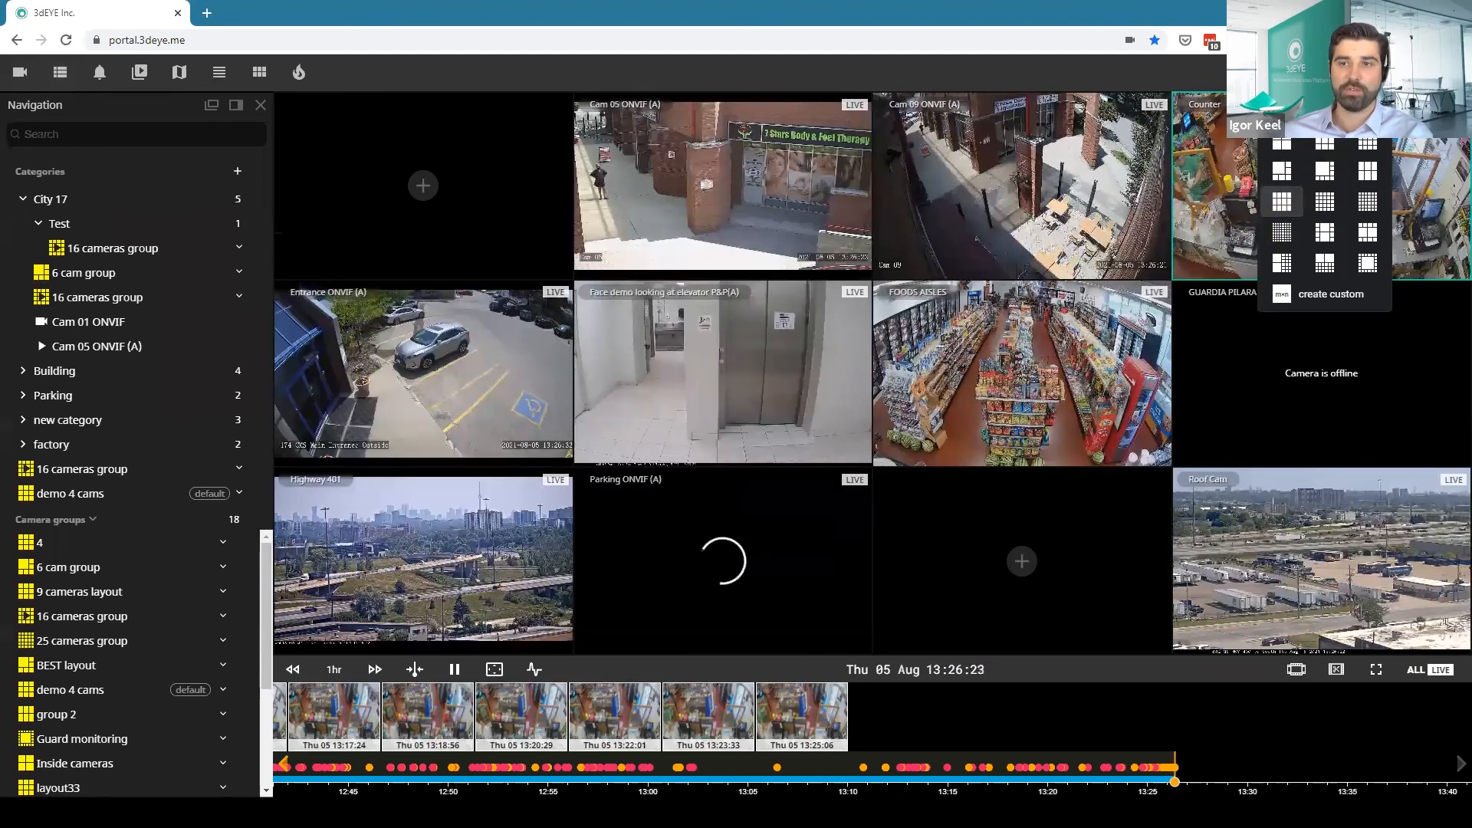
click(1284, 146)
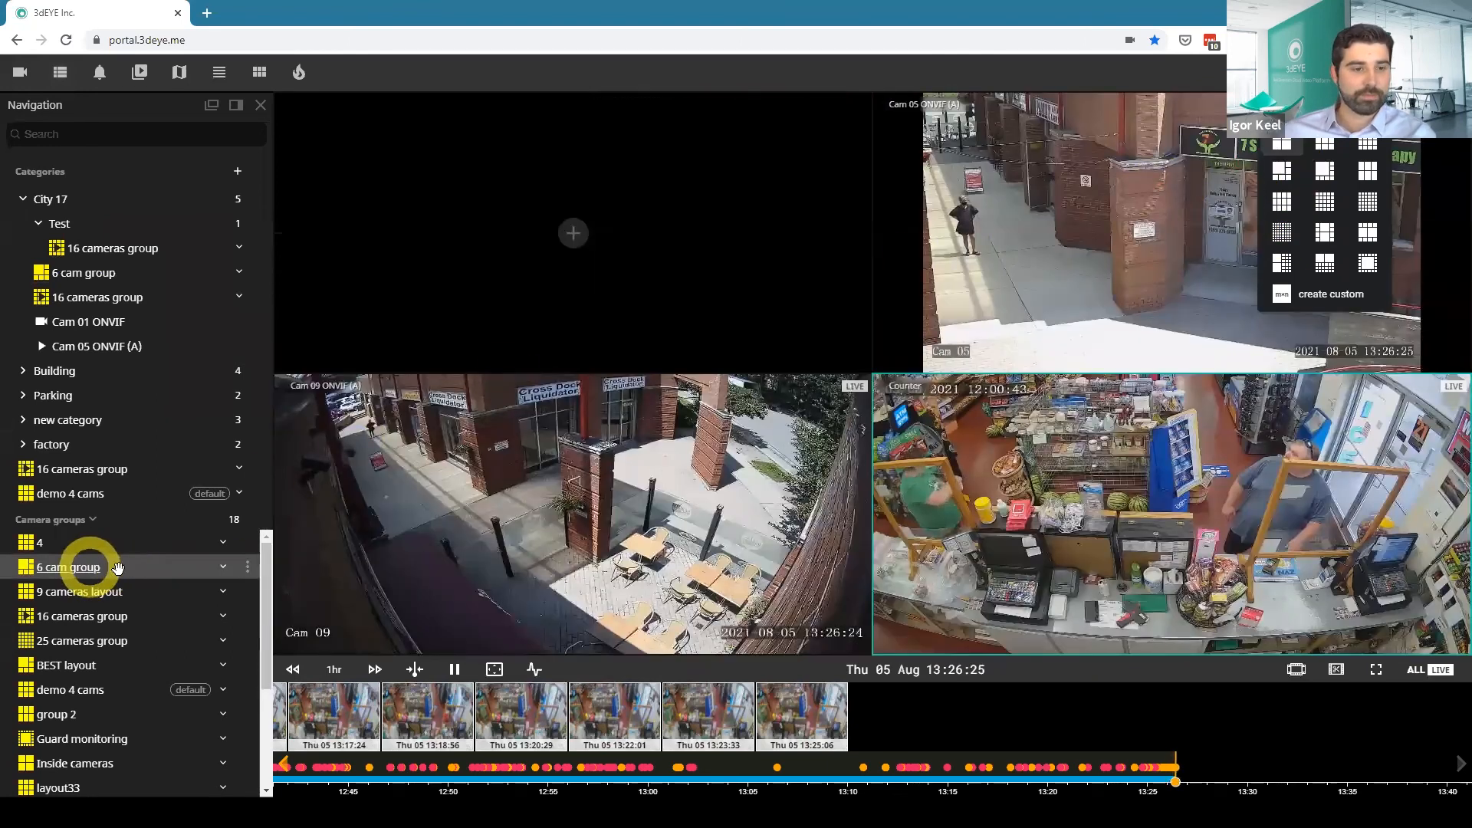
scroll(171, 582, down, 3)
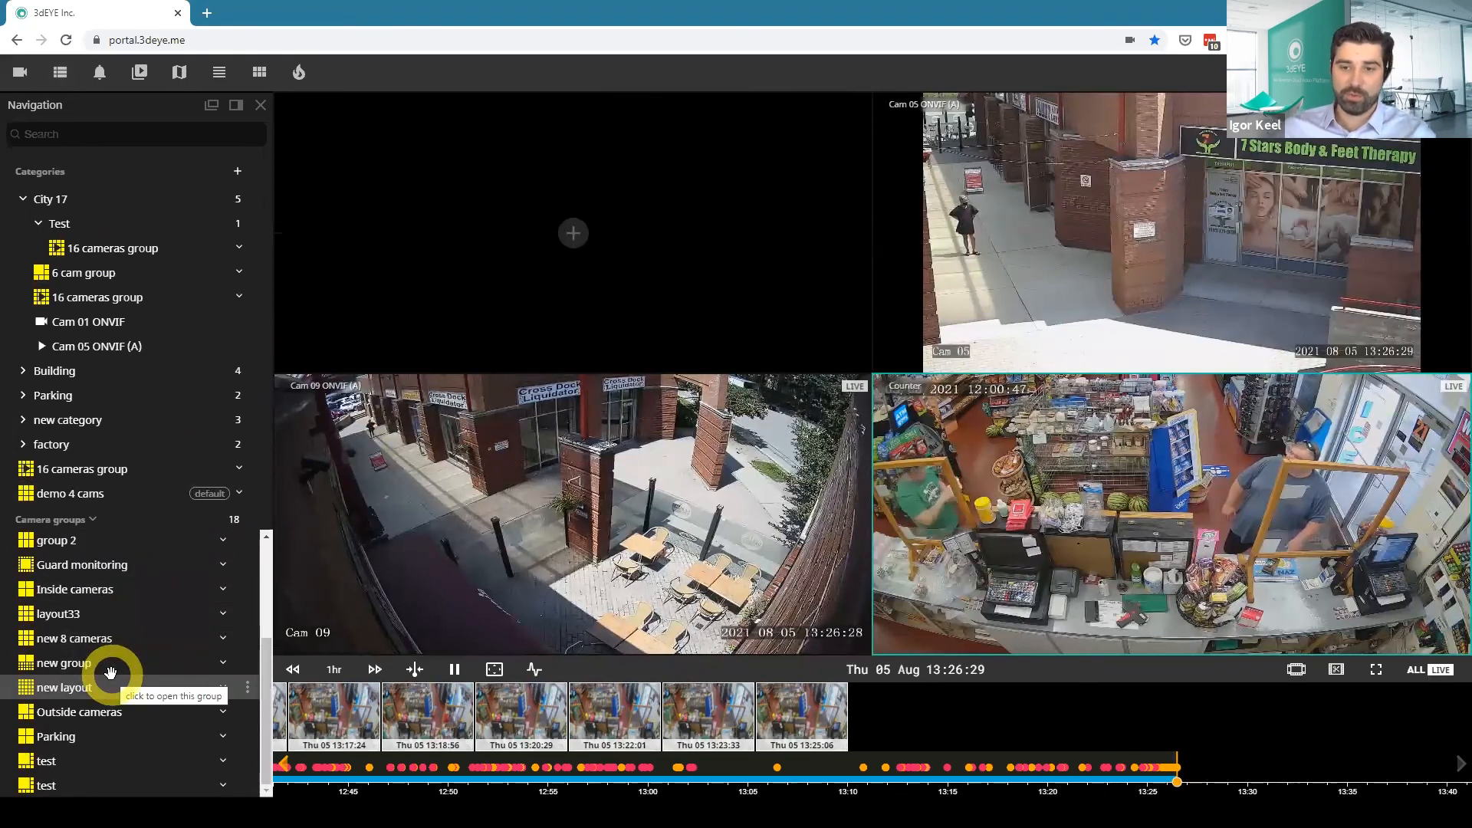
Open the camera map, shift its window aside, and expand the North American camera cluster down to Toronto.
click(178, 72)
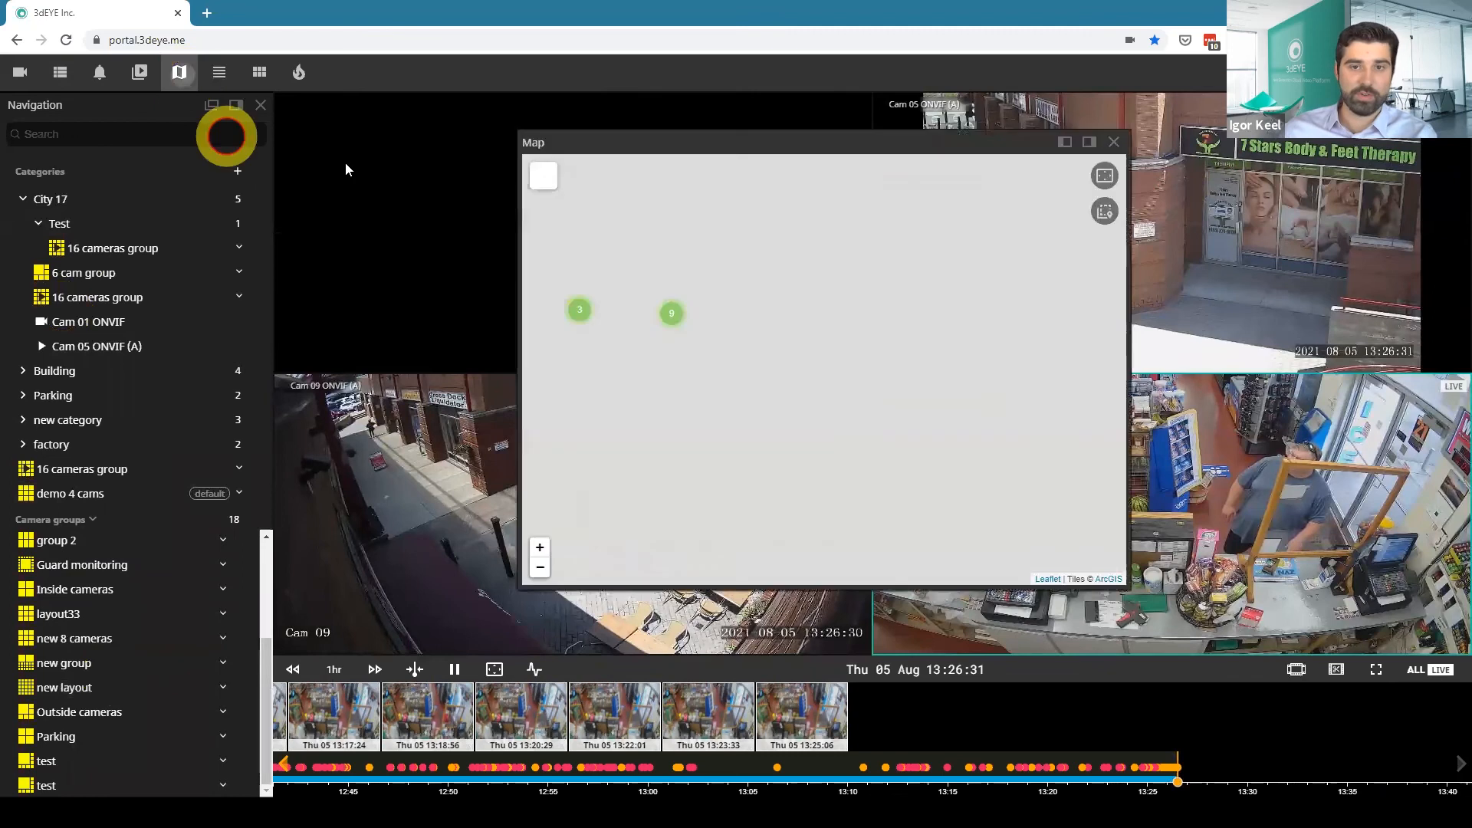
drag(736, 148, 916, 166)
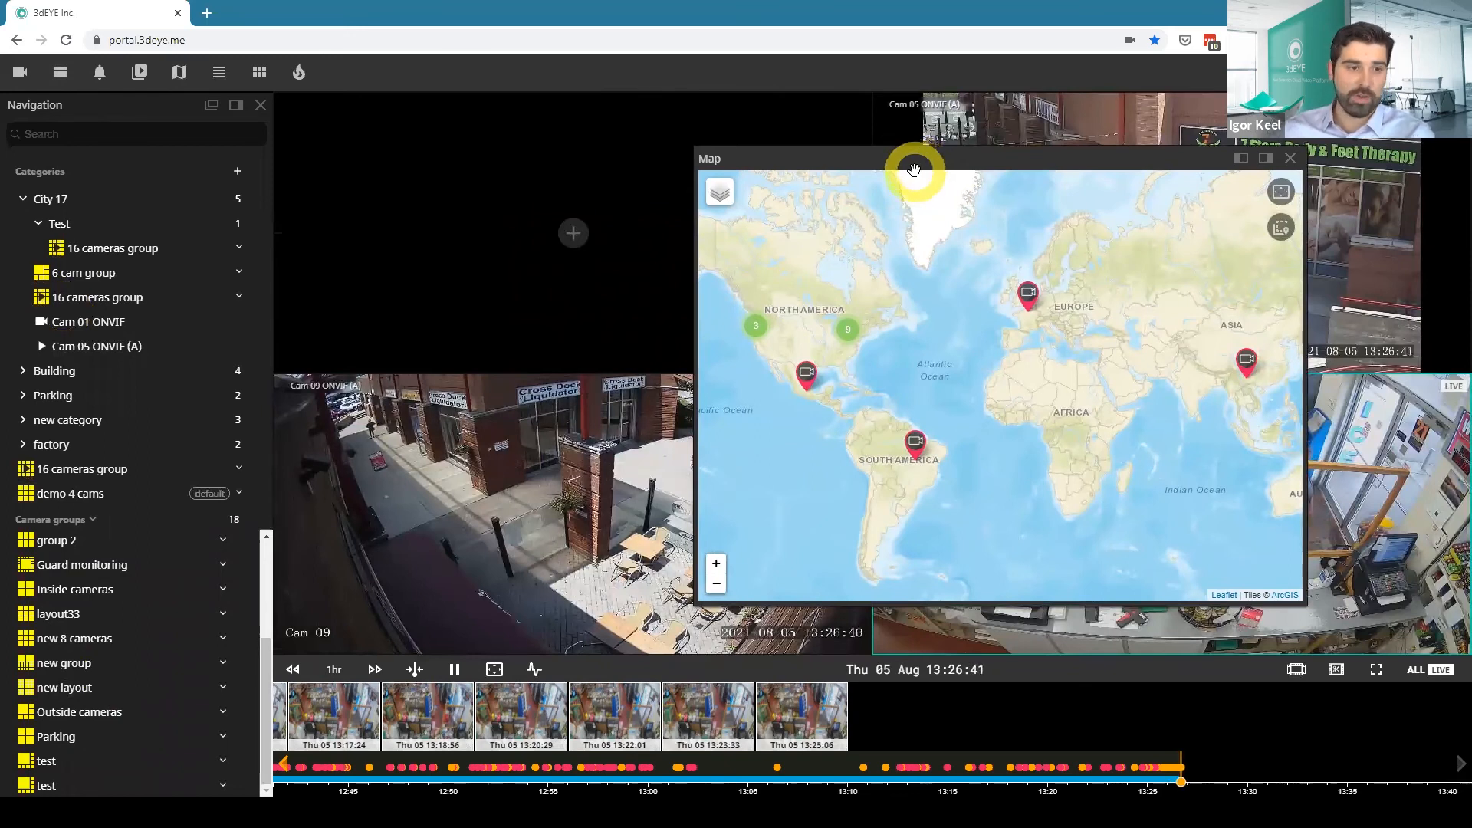
click(847, 329)
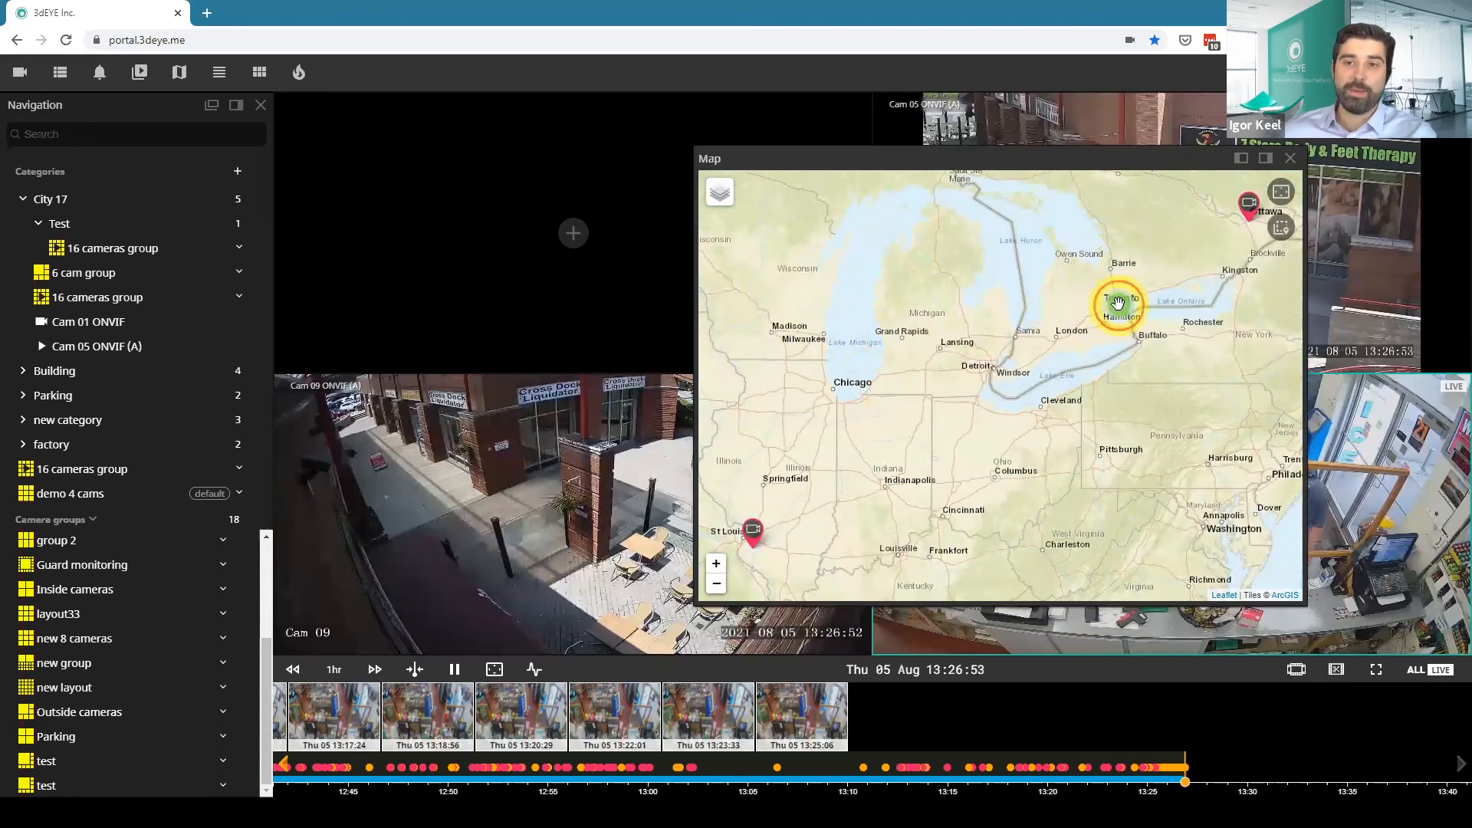
click(1118, 305)
Preview the Highway 401 camera from its map marker and close the preview.
drag(967, 344, 995, 380)
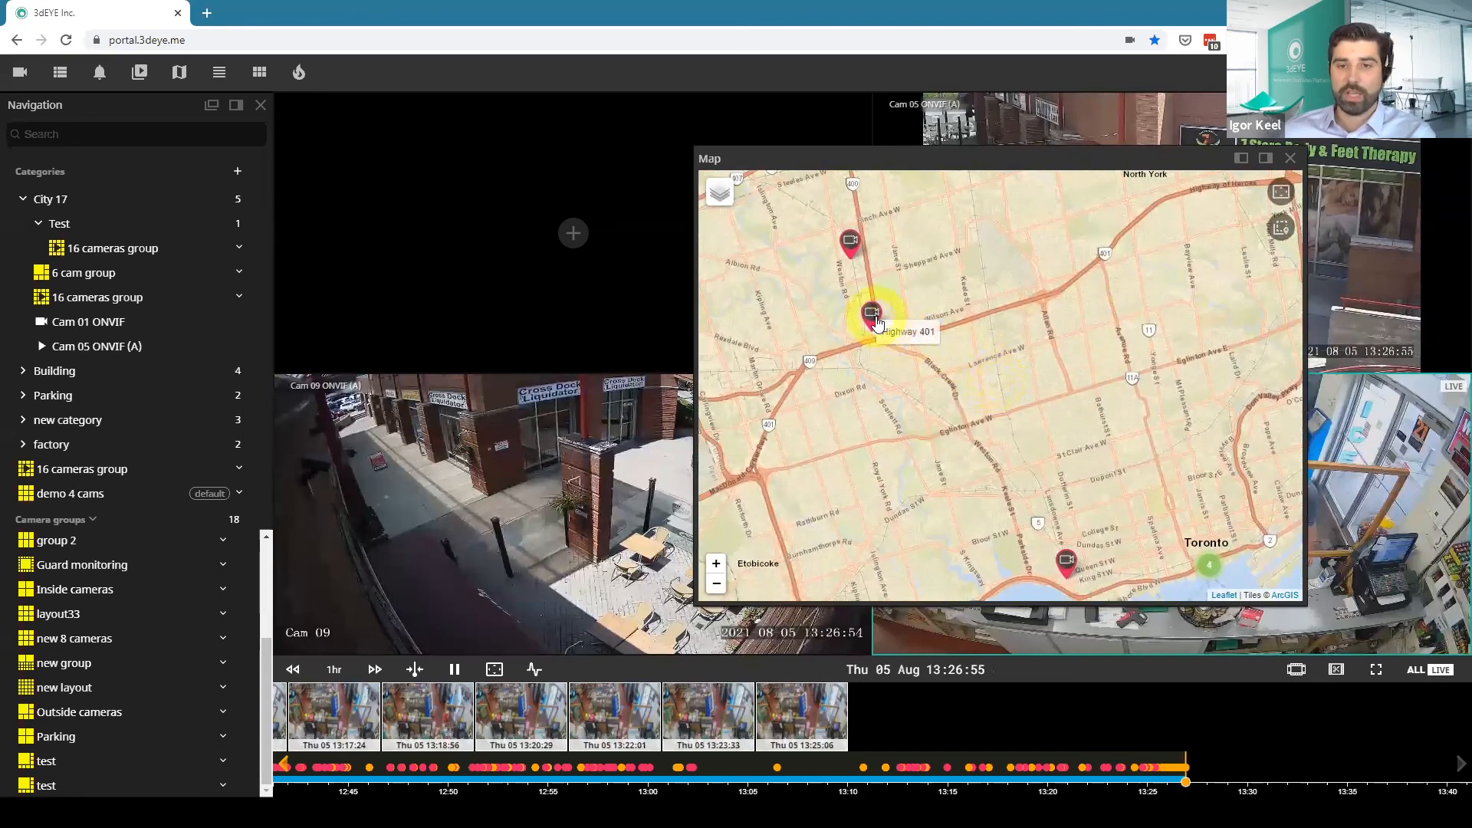
click(875, 319)
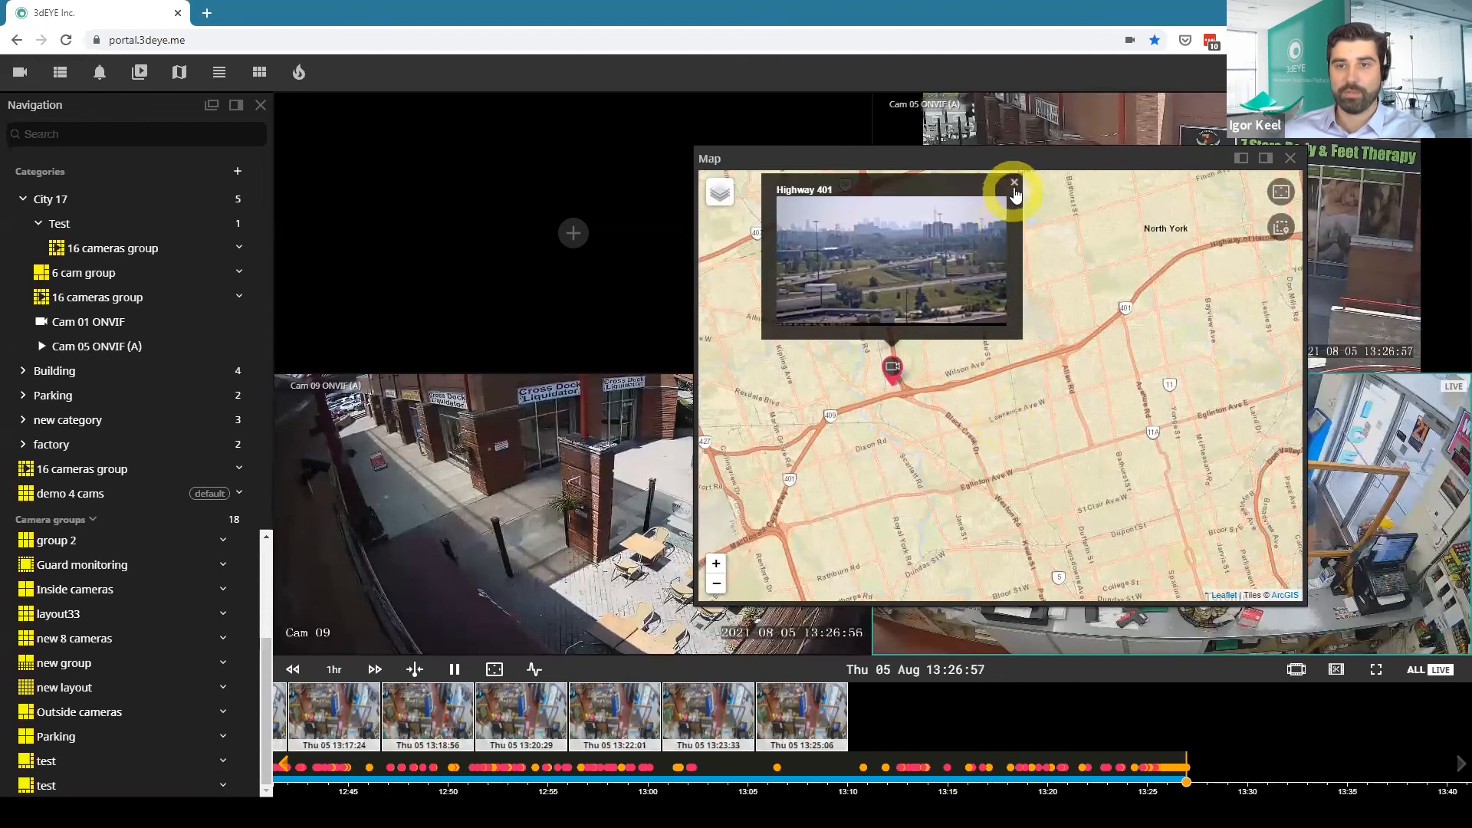
click(1015, 184)
Lasso the three individual camera markers around Toronto to load them into the video grid, and close the map.
drag(1056, 368, 1022, 316)
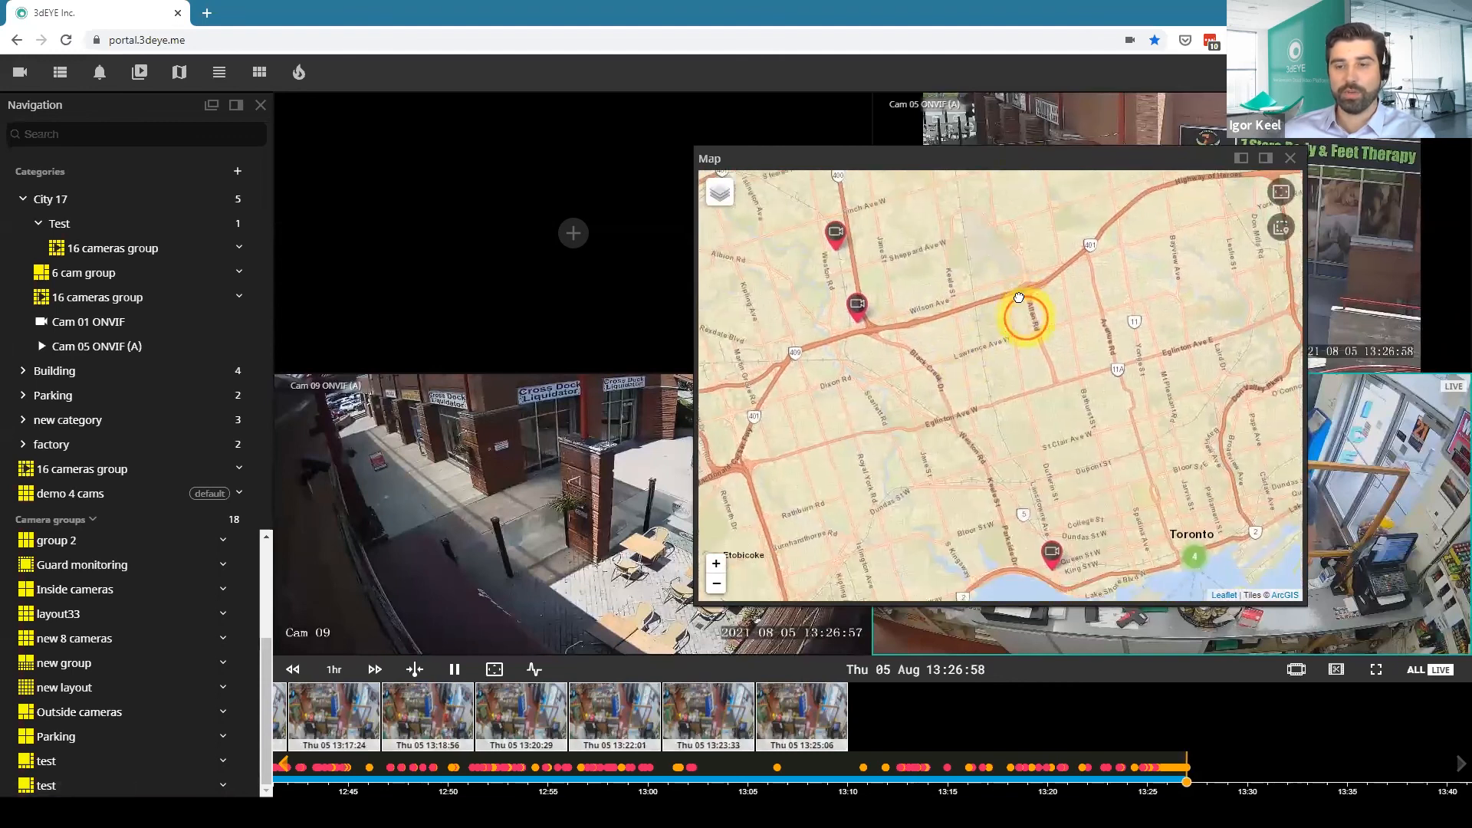
click(1279, 229)
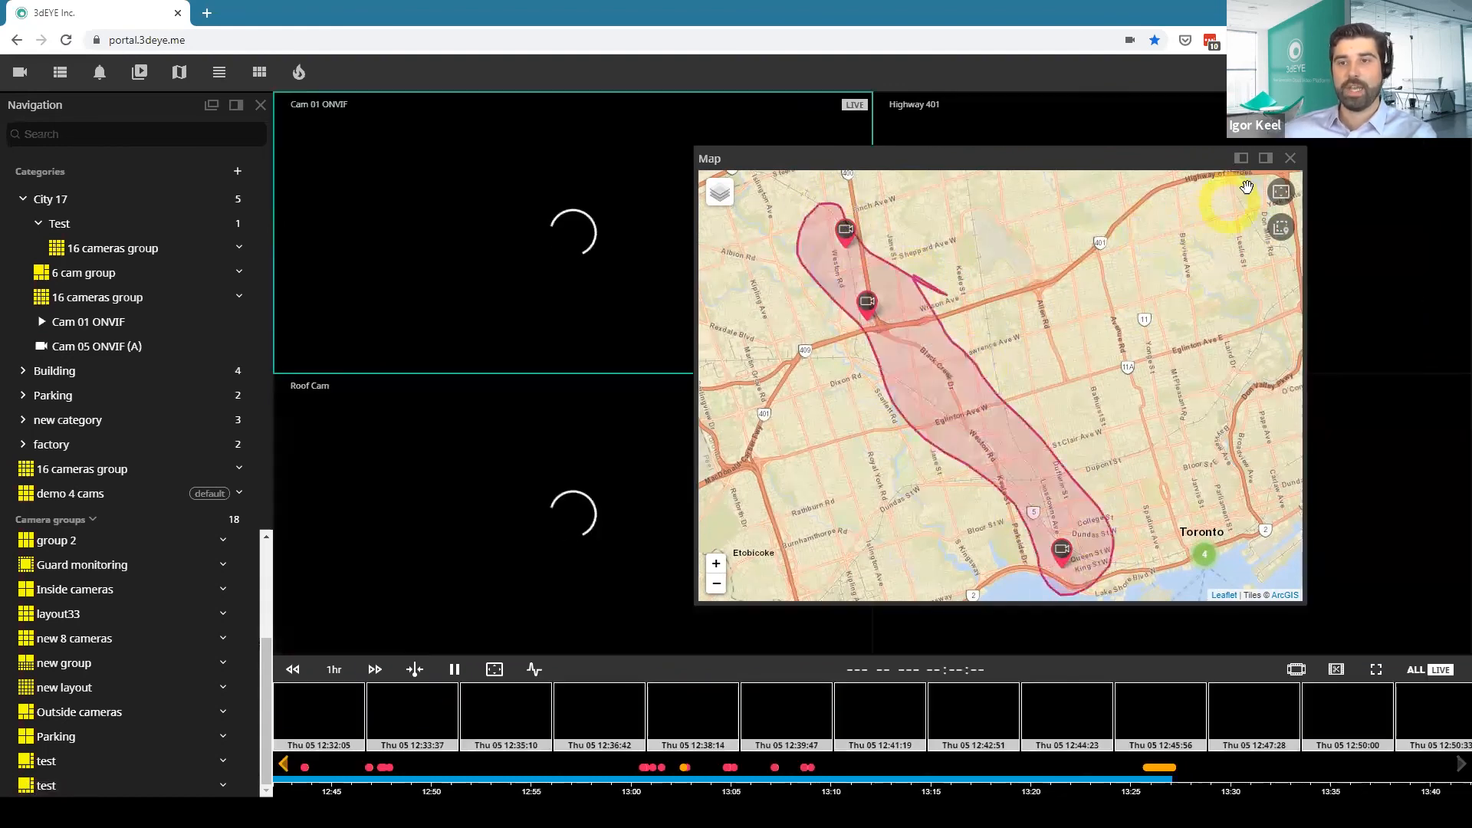
click(1291, 159)
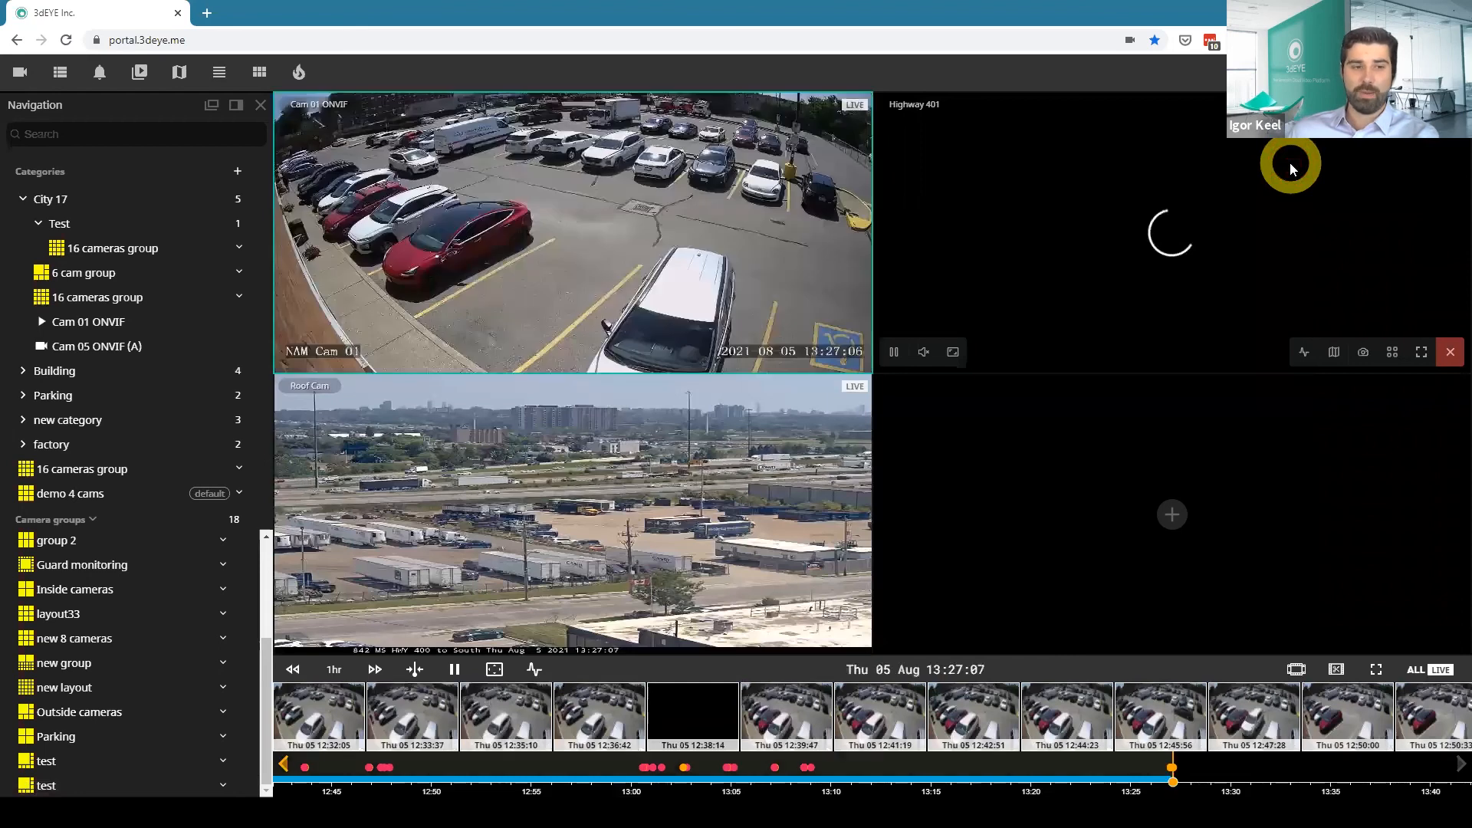
Open the camera events and filter them to show only car detections.
click(98, 73)
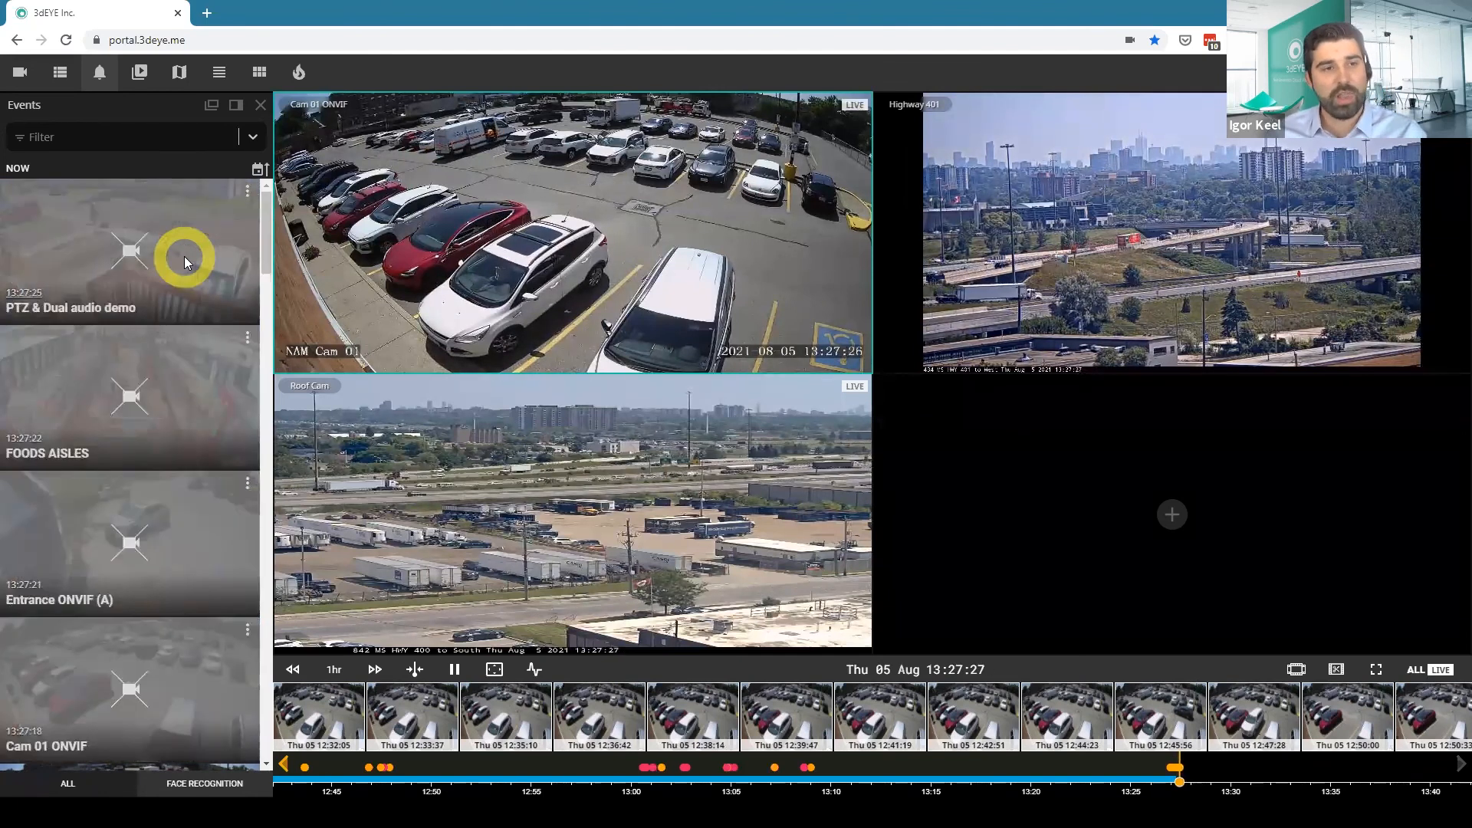
click(106, 140)
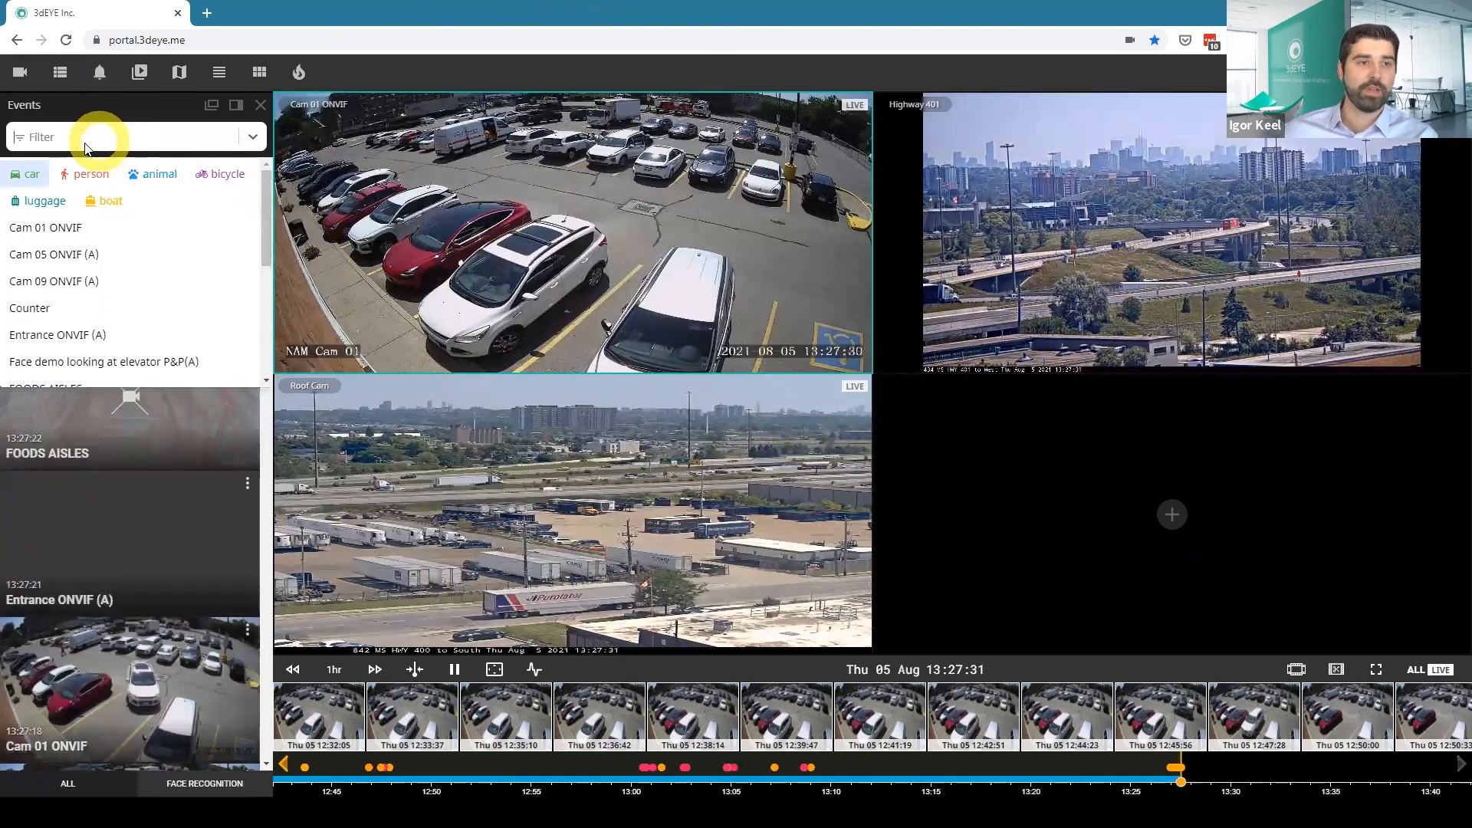
click(31, 173)
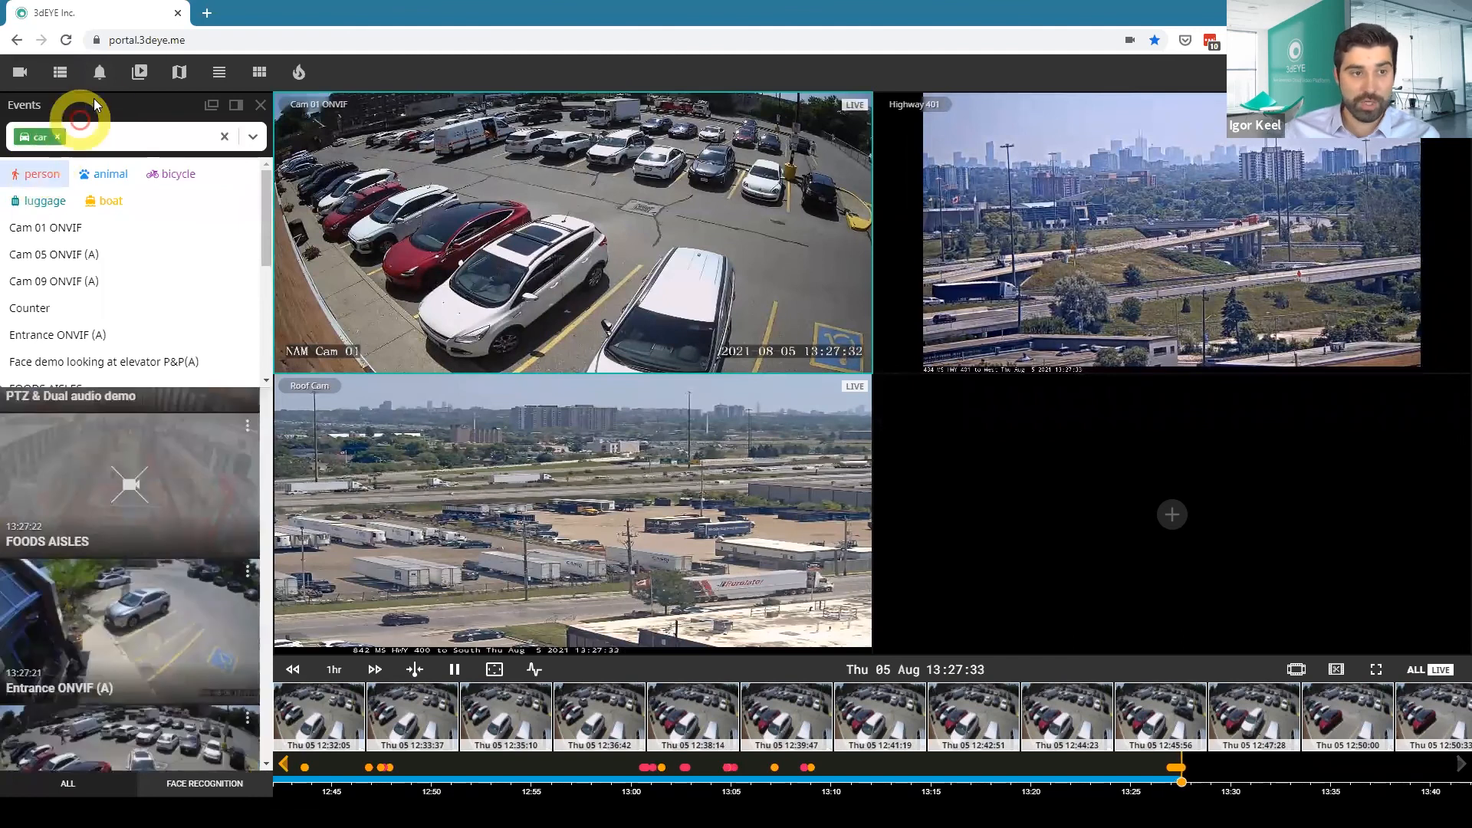
click(96, 105)
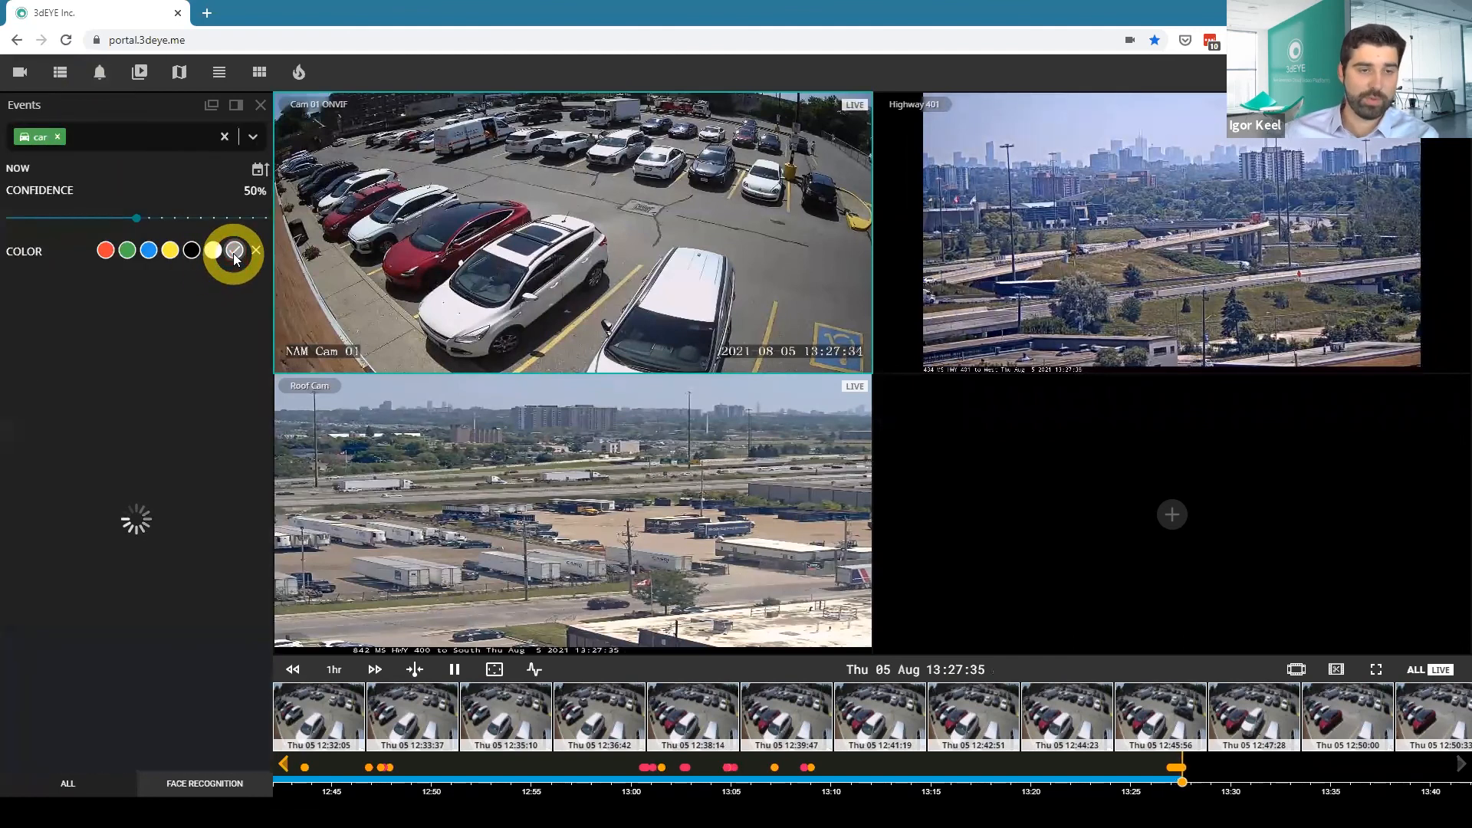
Open the analytics search for Cam 01 ONVIF, outline a zone around the white SUV to search its detections, and close the search.
click(792, 351)
click(680, 223)
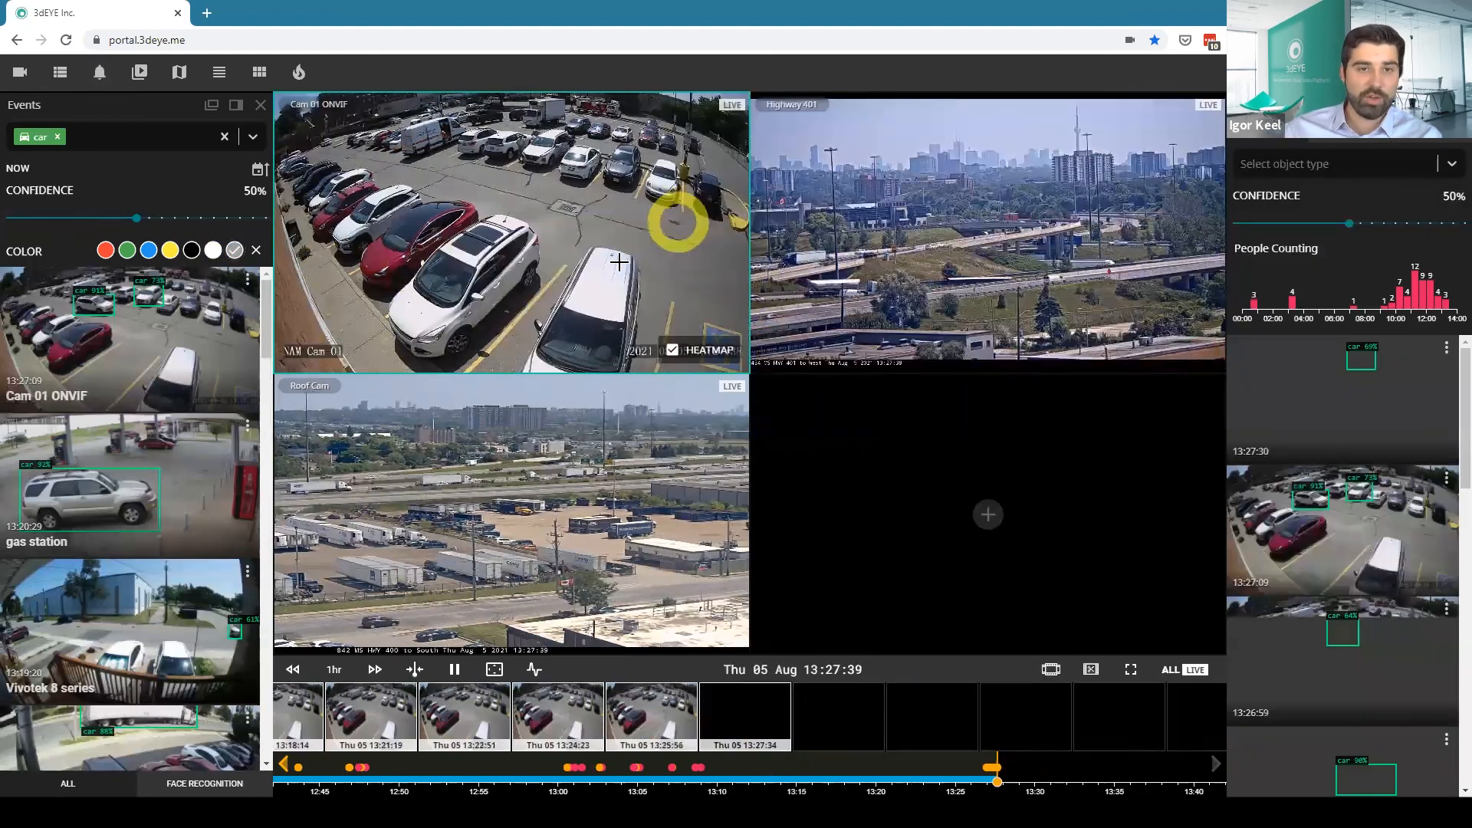
click(573, 269)
click(472, 363)
click(356, 310)
click(412, 253)
drag(437, 230, 467, 214)
click(574, 269)
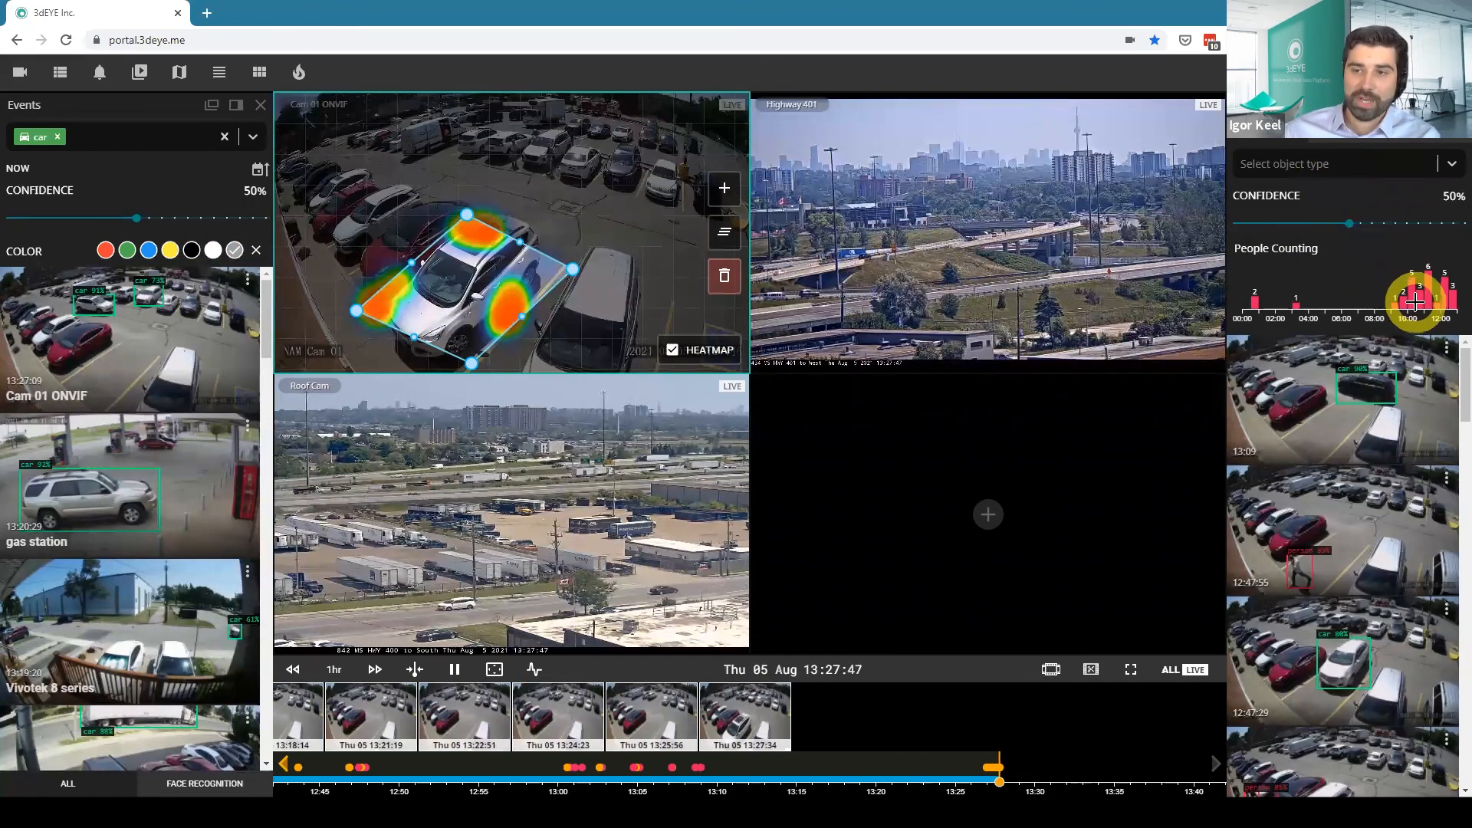
click(1460, 106)
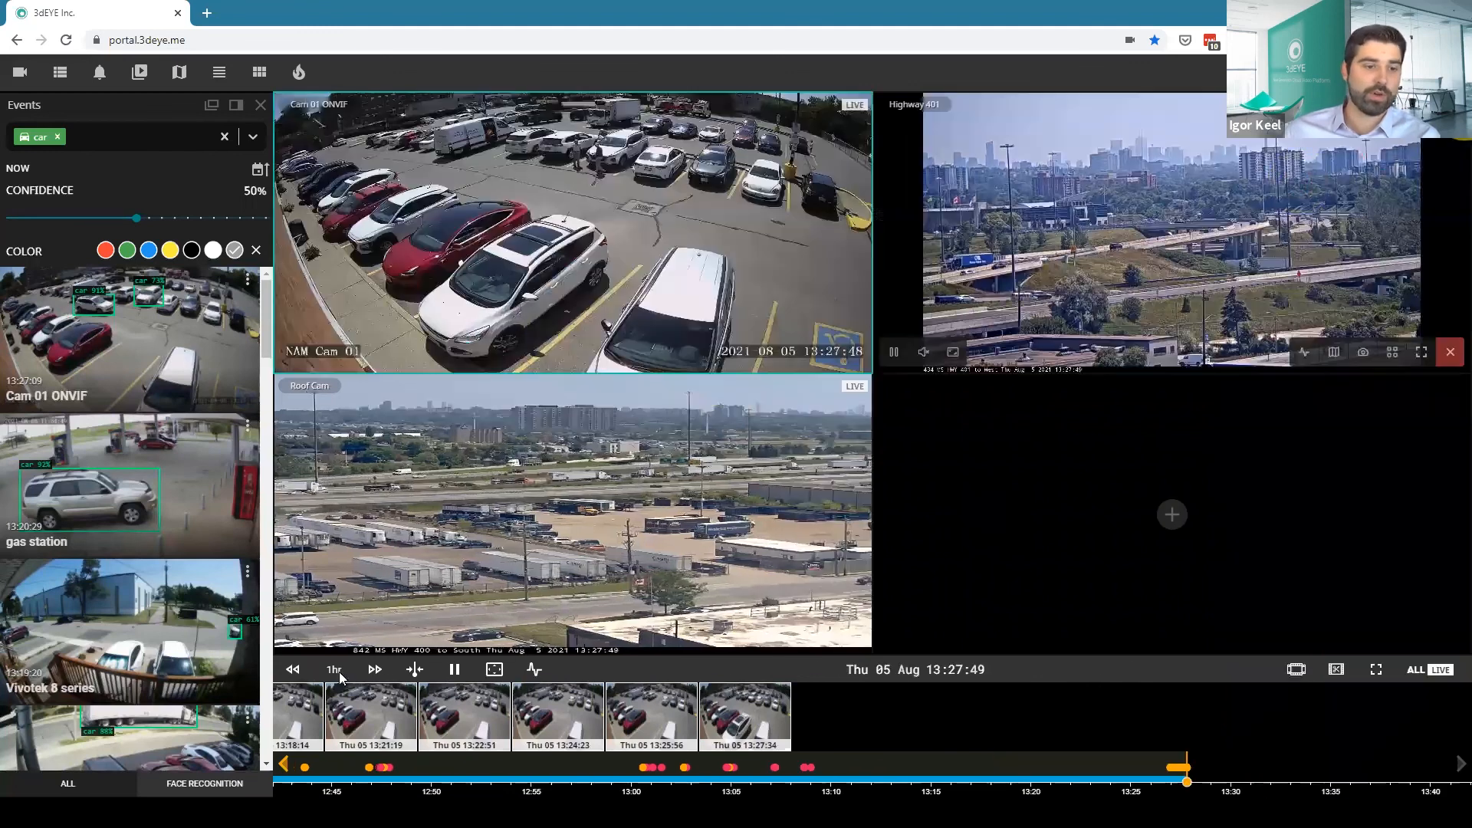
Check the face recognition events, and browse the saved clips in the library down to the oldest ones.
click(195, 778)
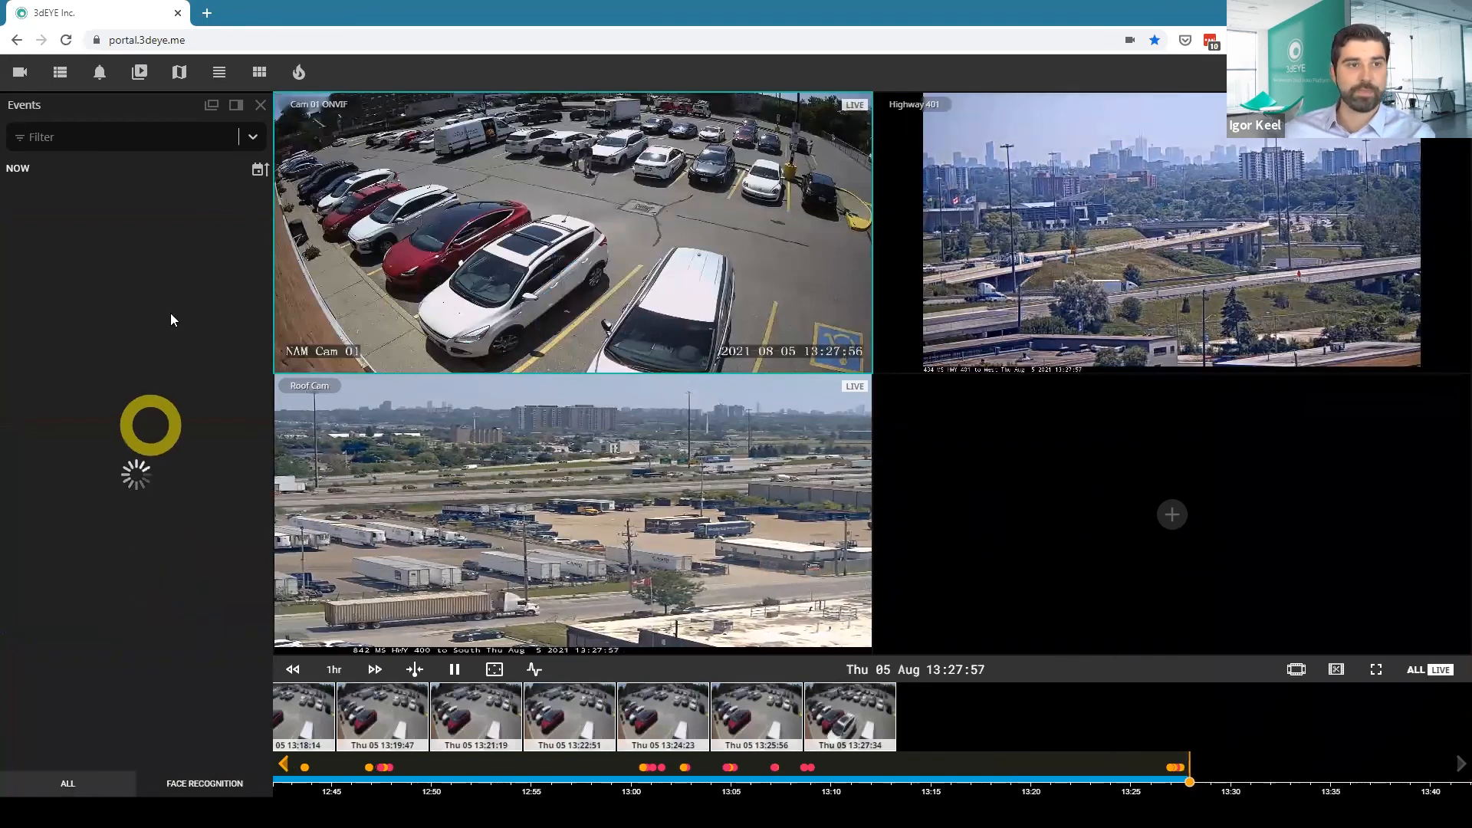
click(139, 75)
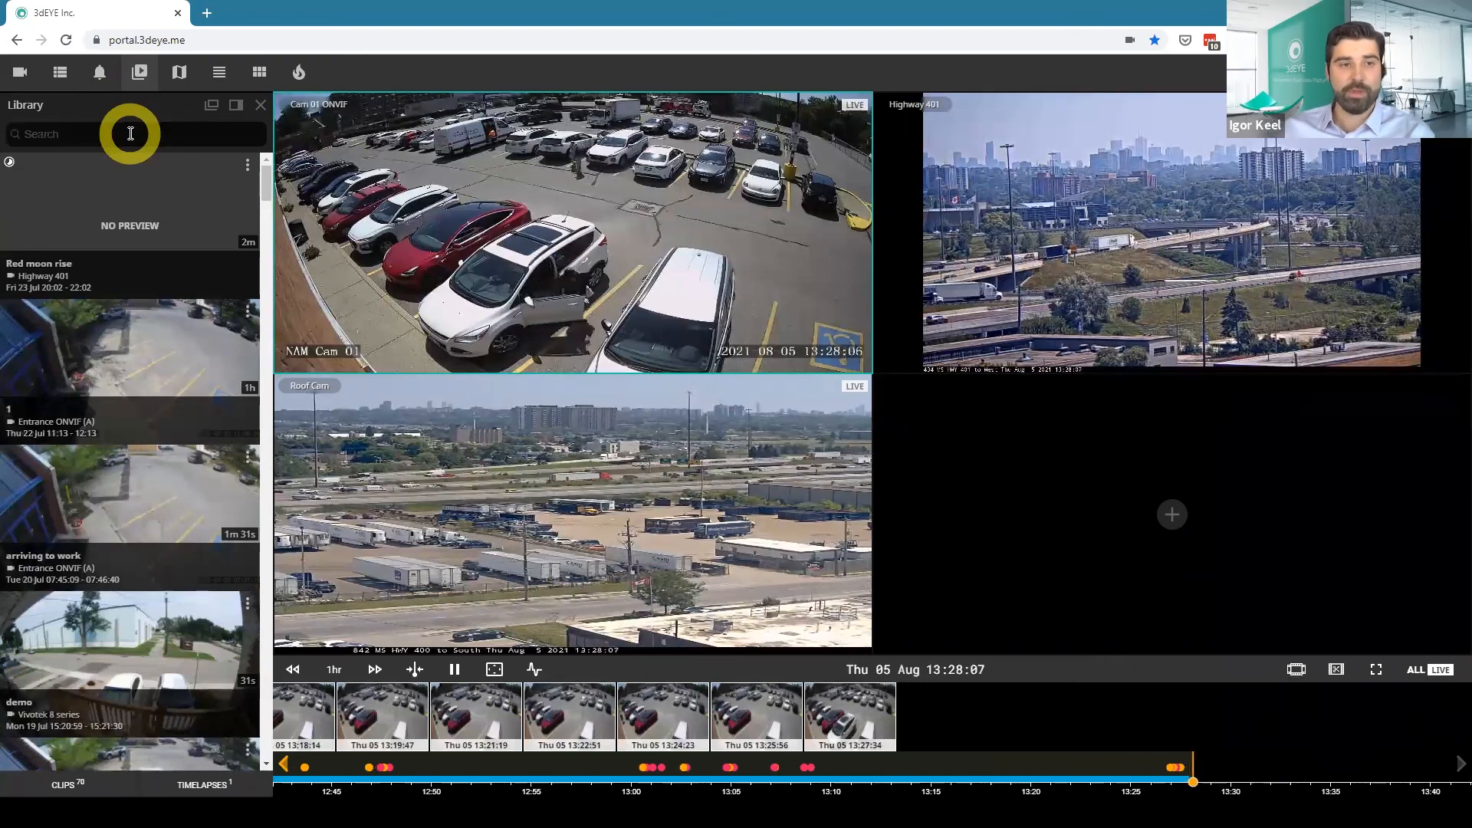
scroll(211, 399, down, 2)
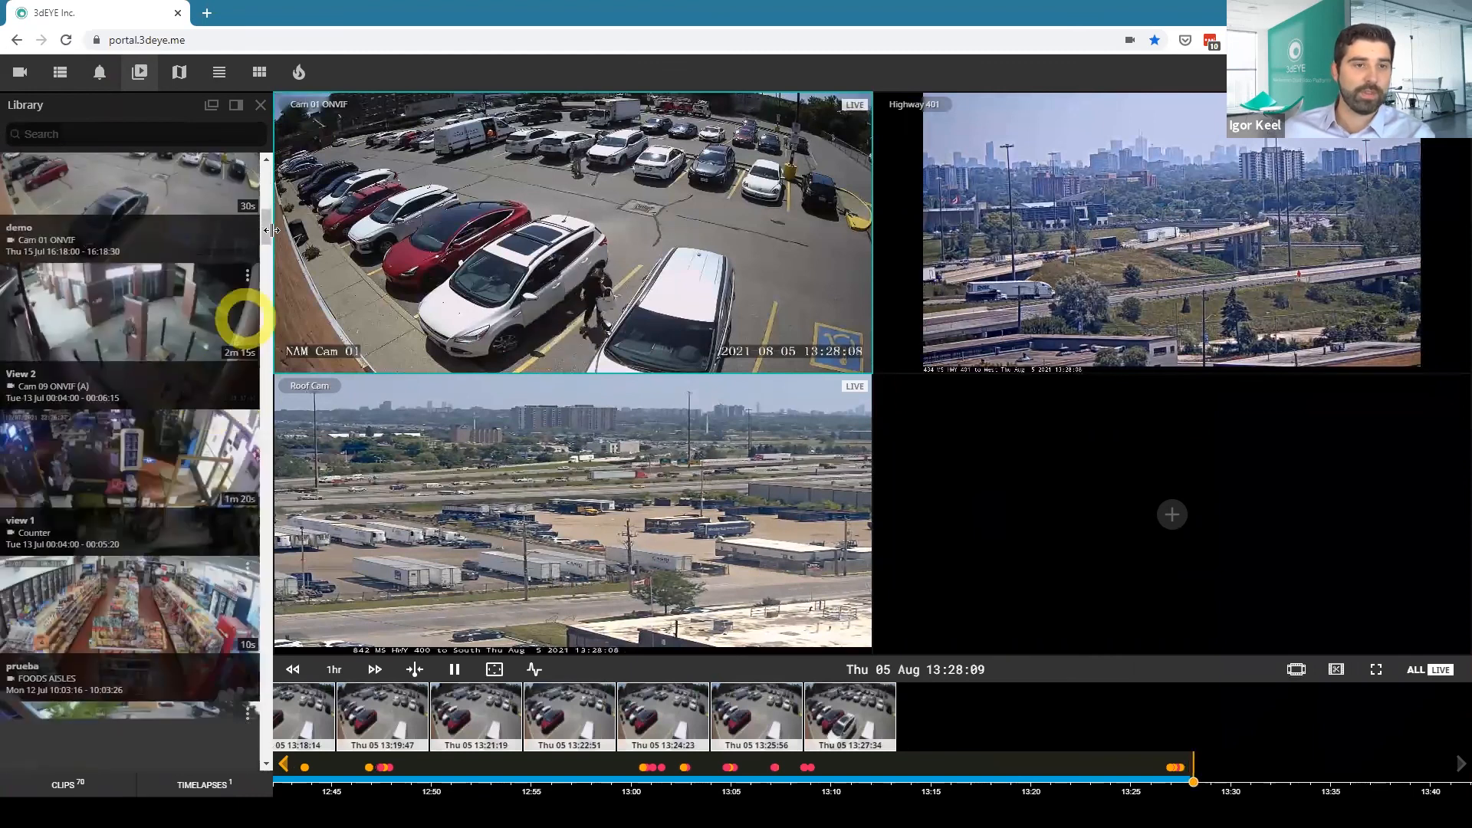
drag(269, 230, 265, 748)
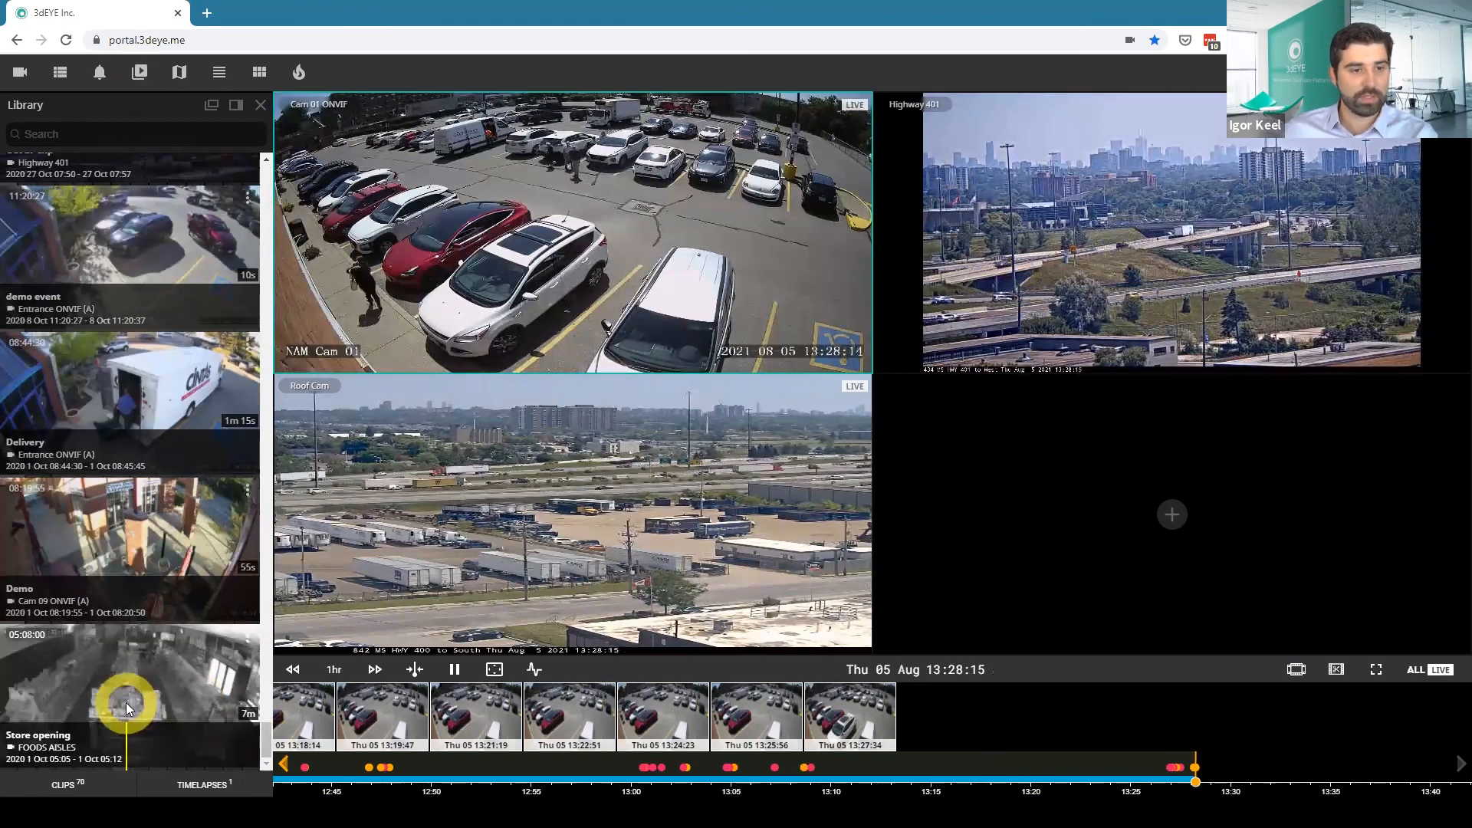
Play the saved Delivery clip from the library and close its player.
scroll(134, 636, up, 2)
click(140, 580)
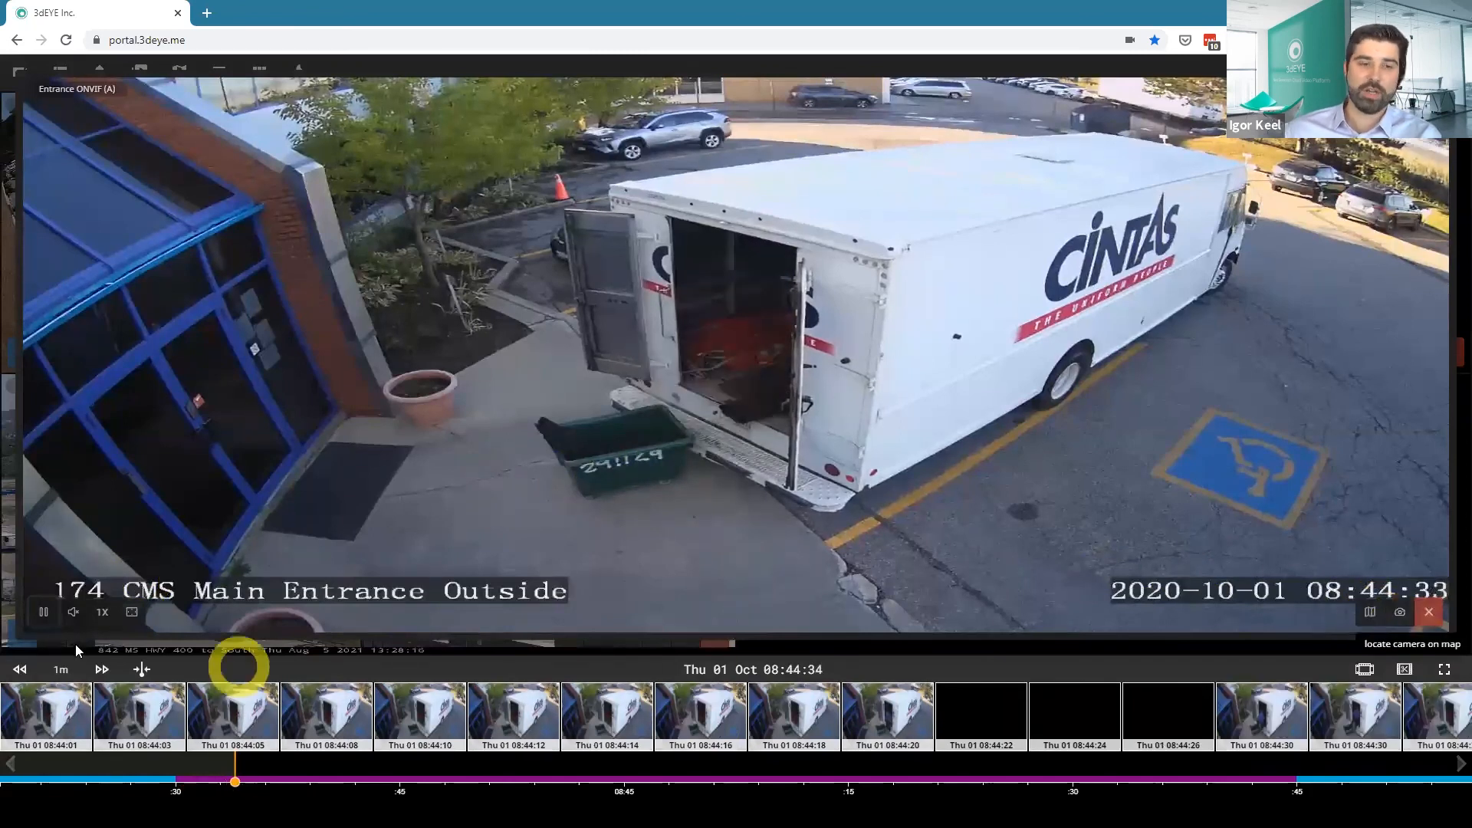
click(1429, 611)
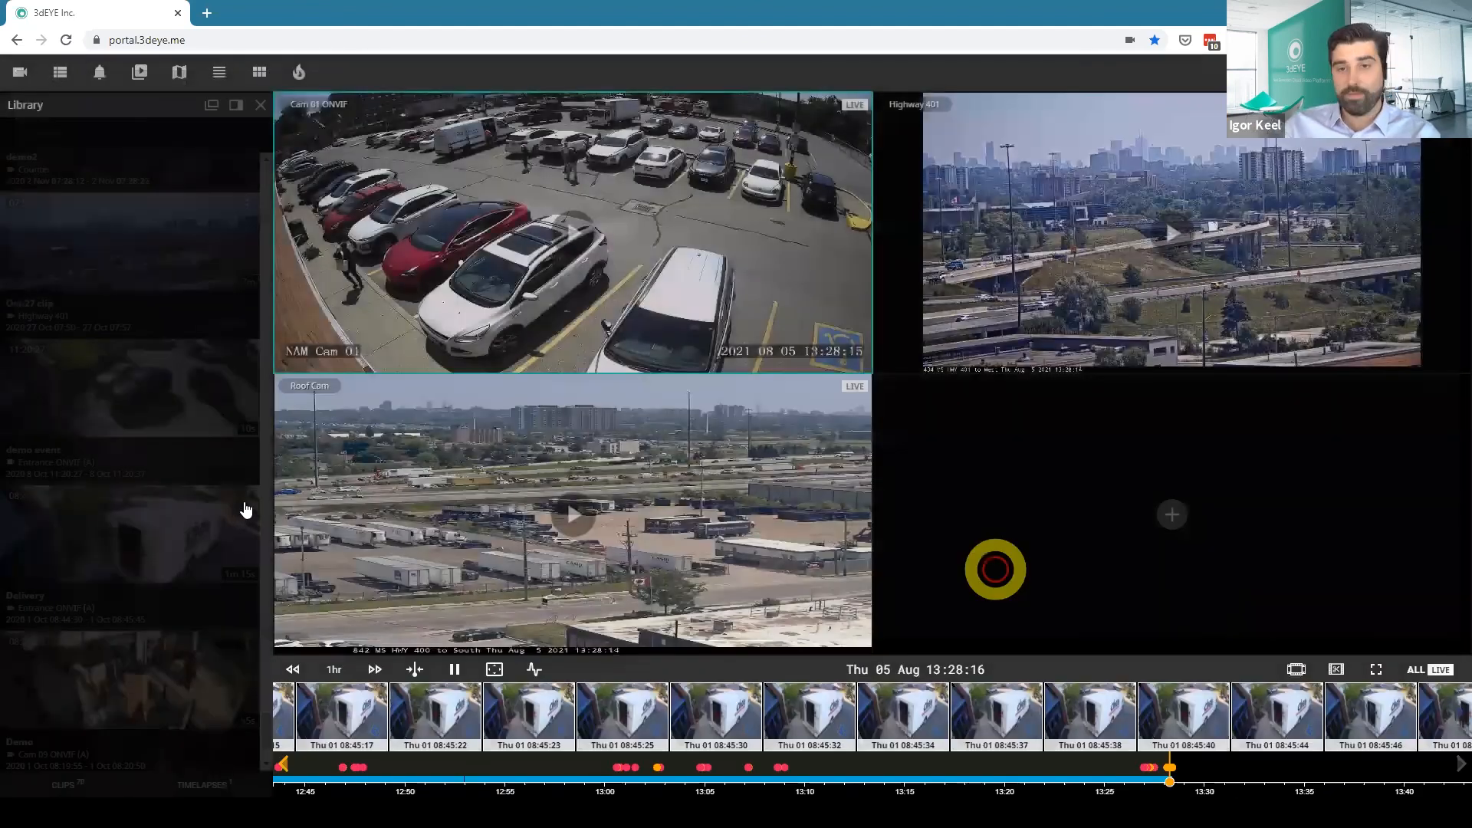
Look at the available clip actions in the library, open the sharing form for the Demo clip, and cancel it.
click(247, 497)
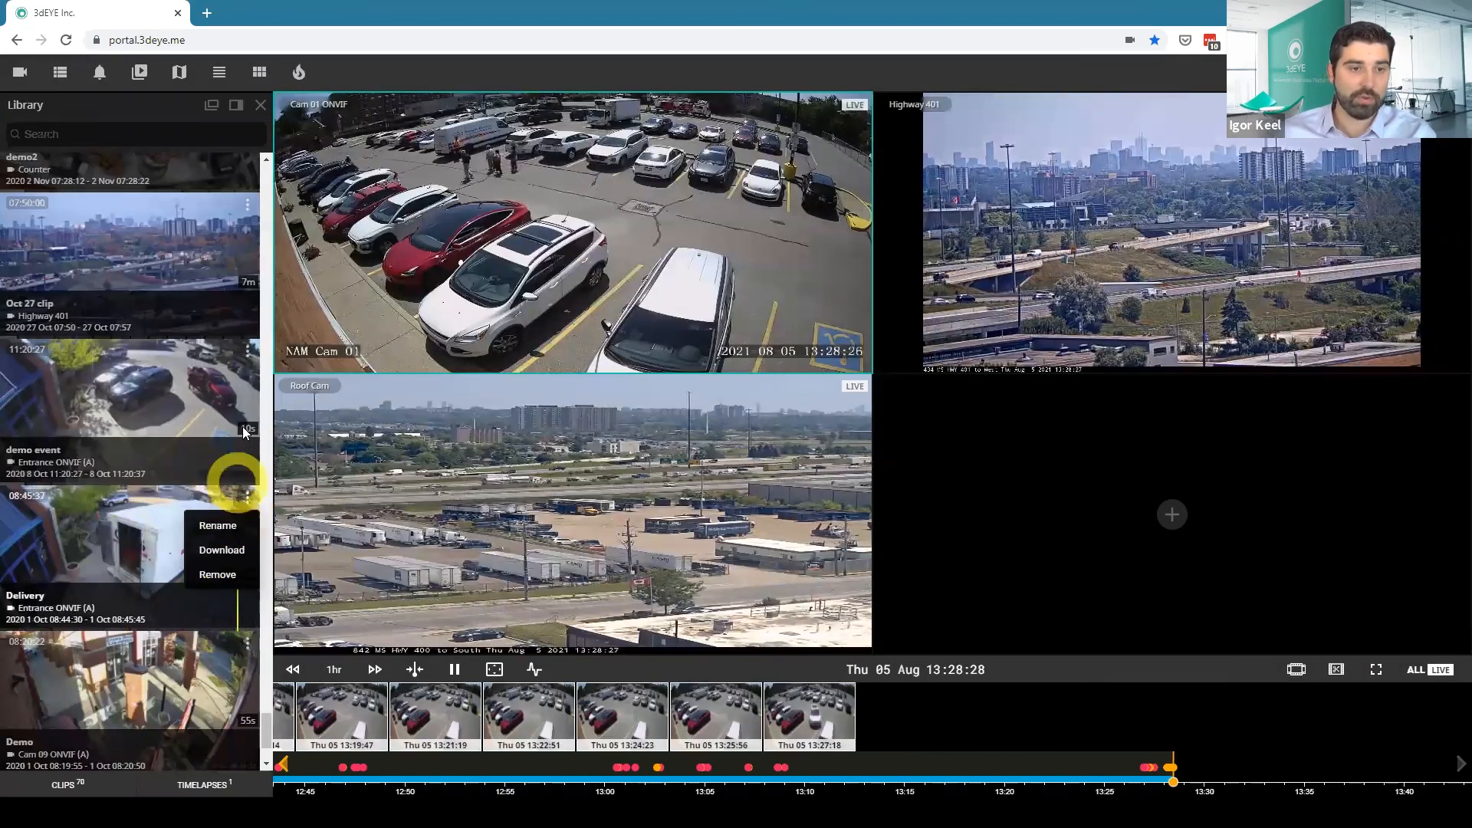
click(246, 350)
click(245, 643)
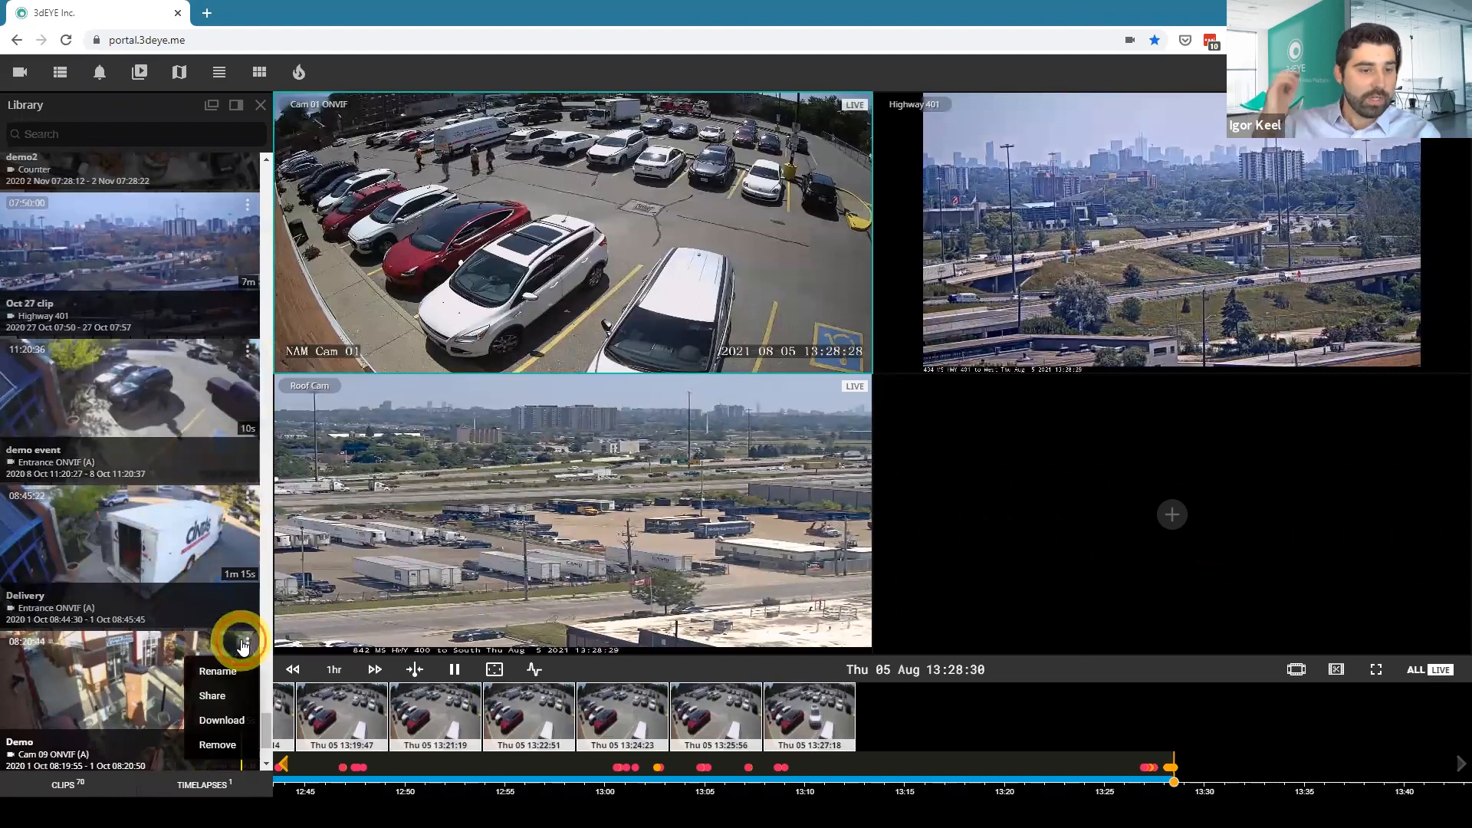
click(214, 695)
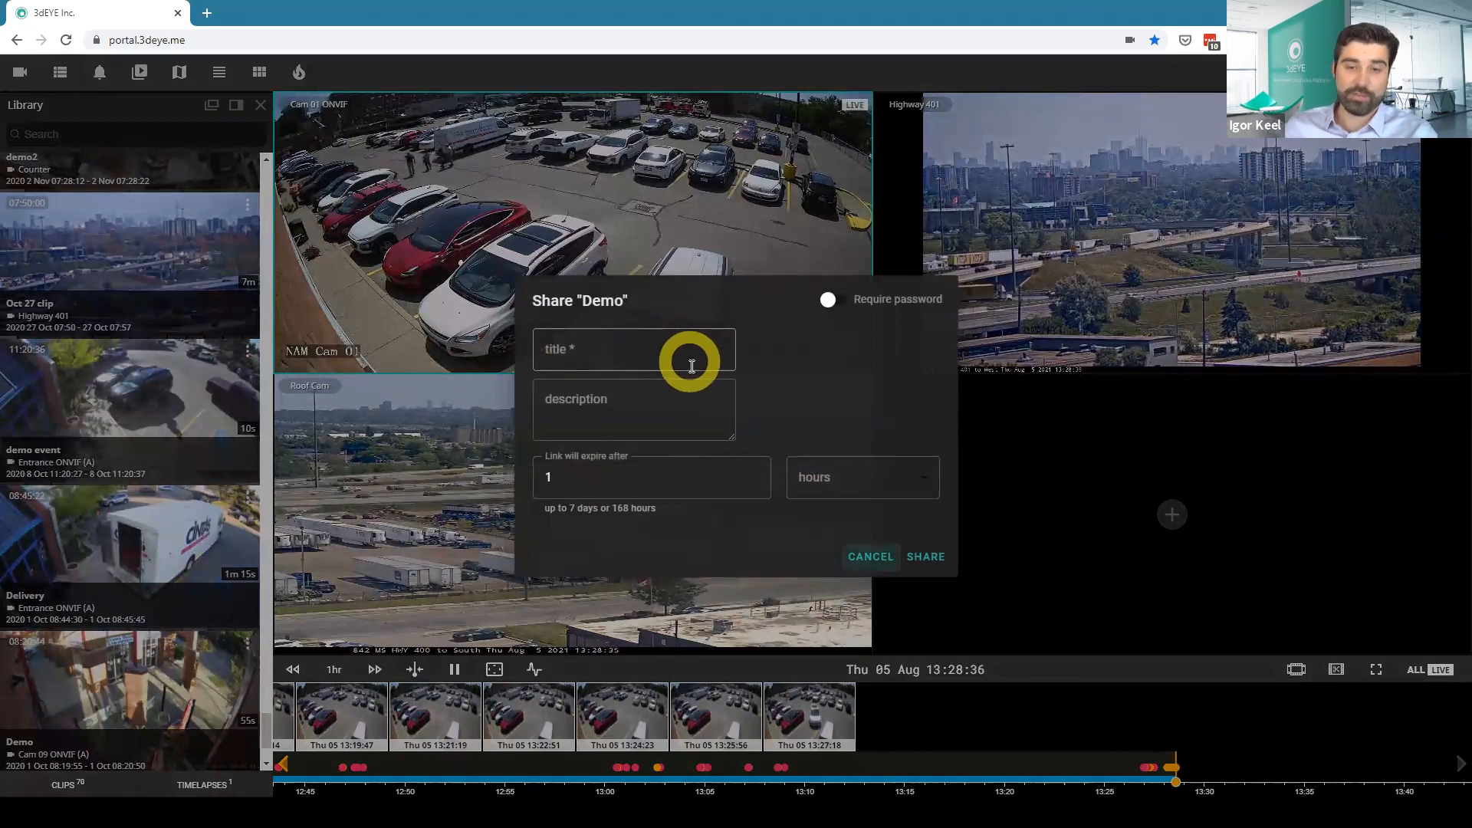
click(873, 558)
Open the Autoscan window to examine its camera rotation setup, and close it.
scroll(123, 565, up, 5)
scroll(123, 564, up, 5)
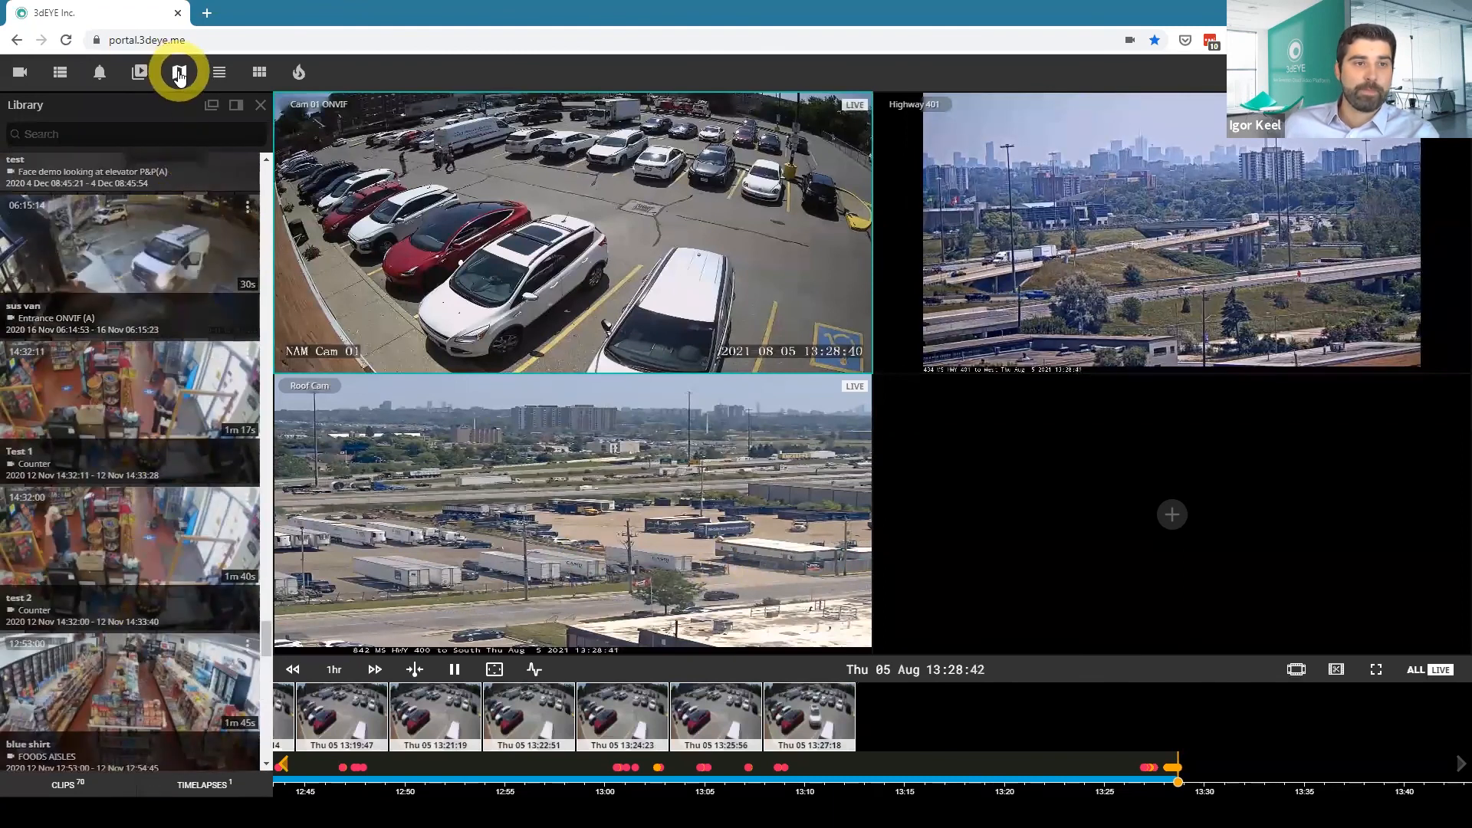
click(220, 71)
scroll(136, 278, up, 5)
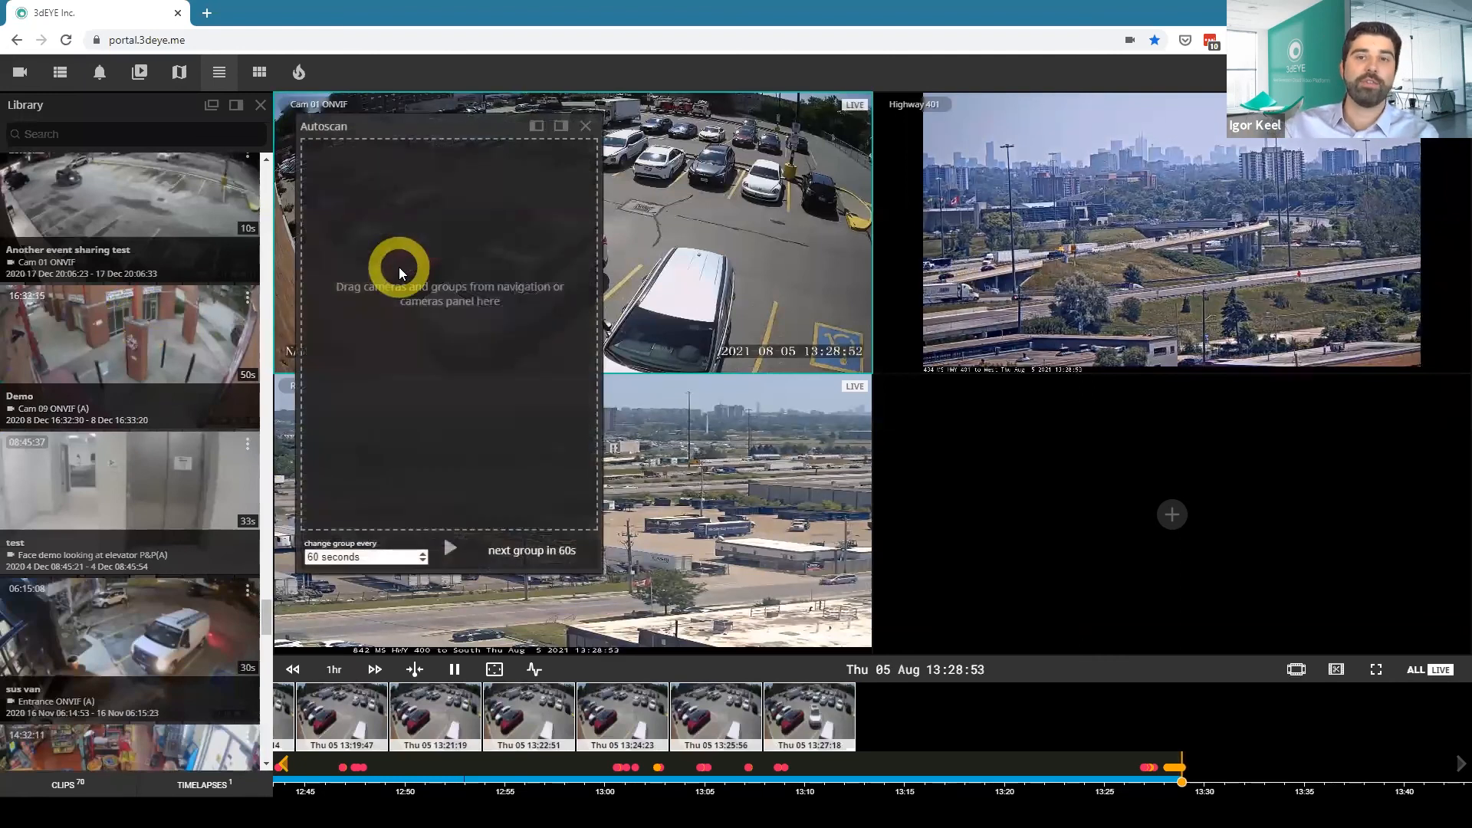
click(586, 126)
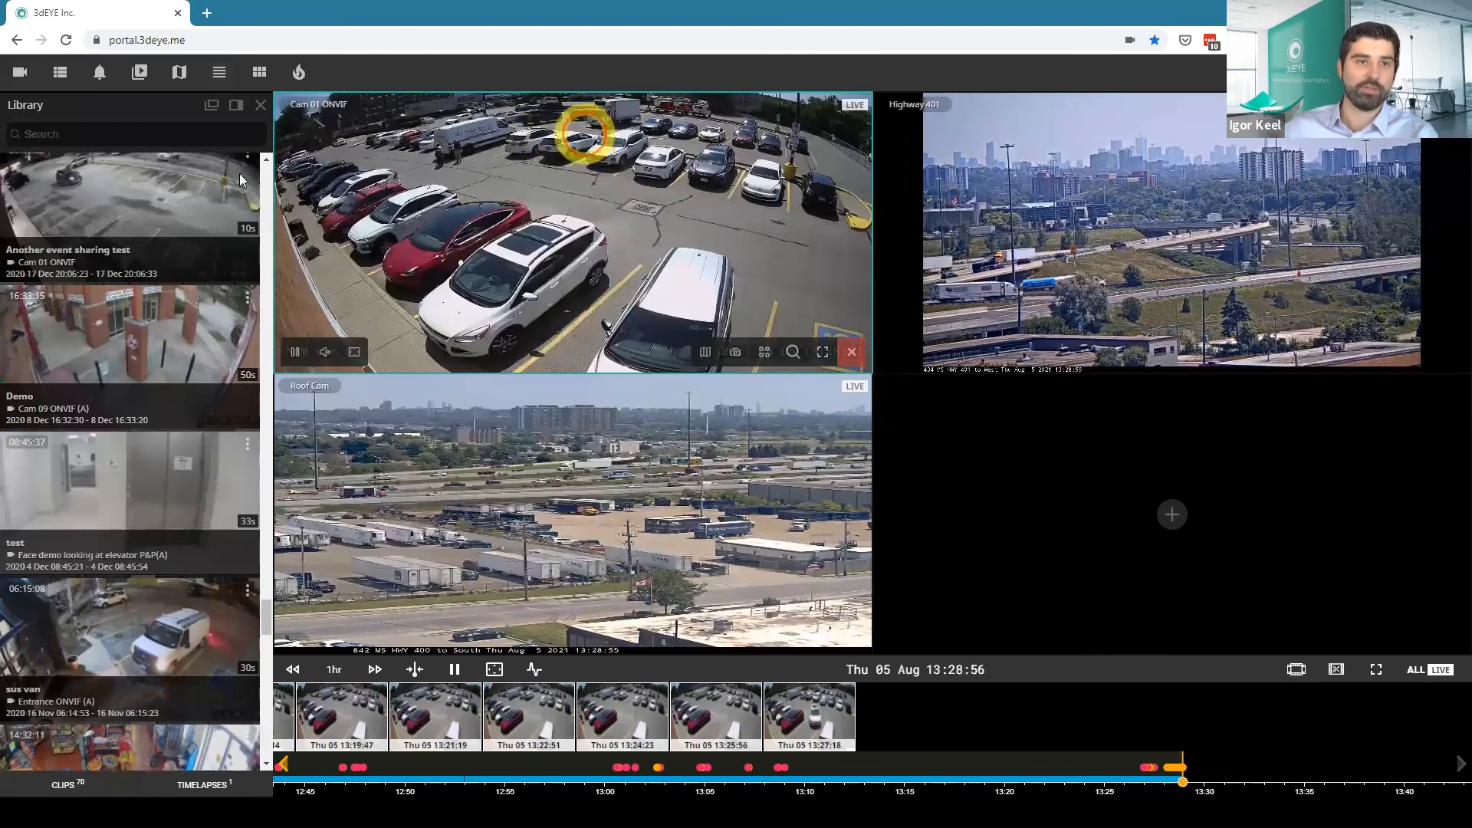
In the thumbnail grid, narrow Entrance ONVIF (A) footage through 10:29 - 11:59 and 11:09 - 11:19 to 11:13 - 11:14, play a segment, and close everything.
click(258, 77)
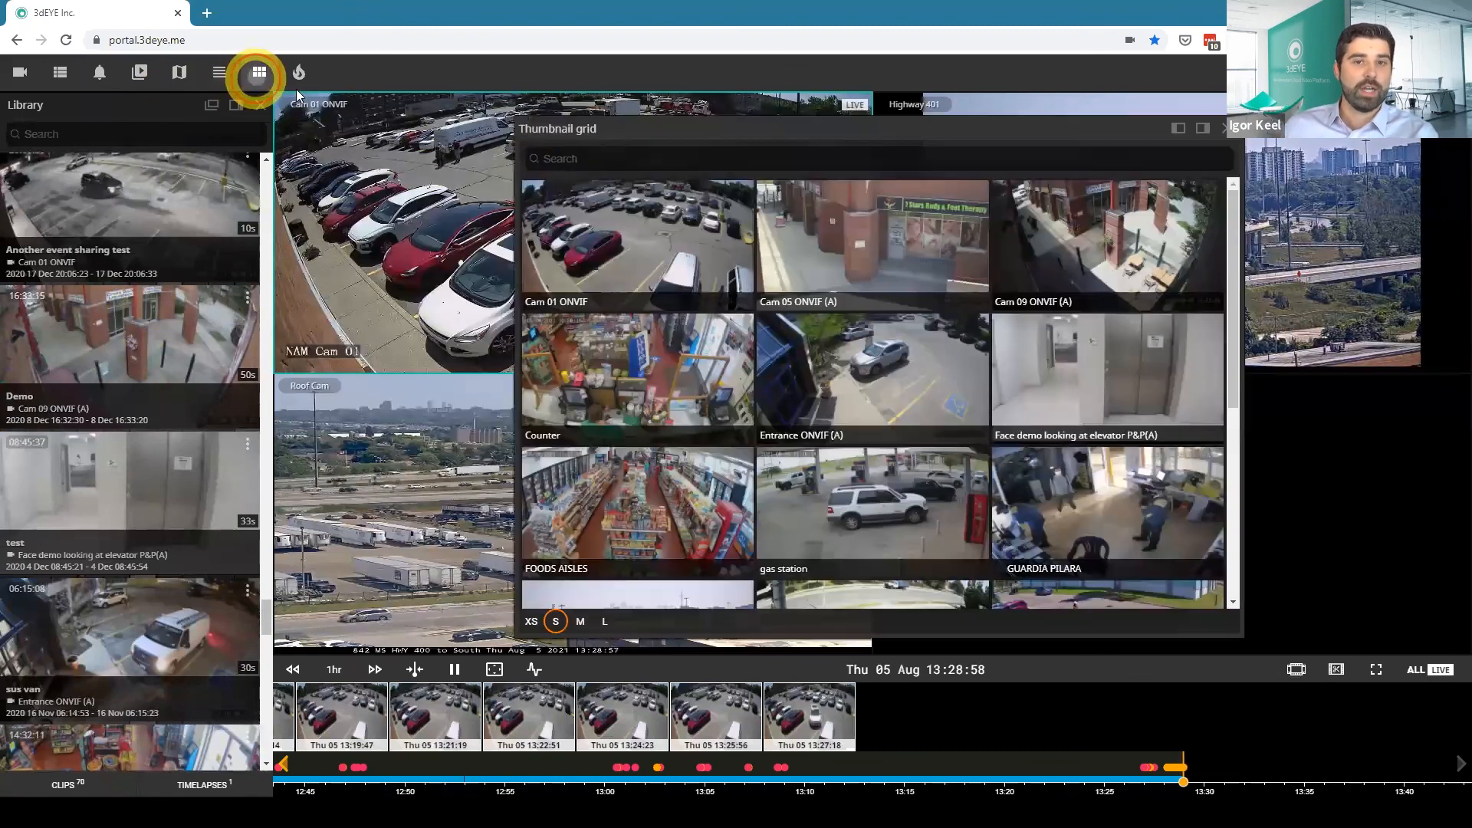
click(867, 375)
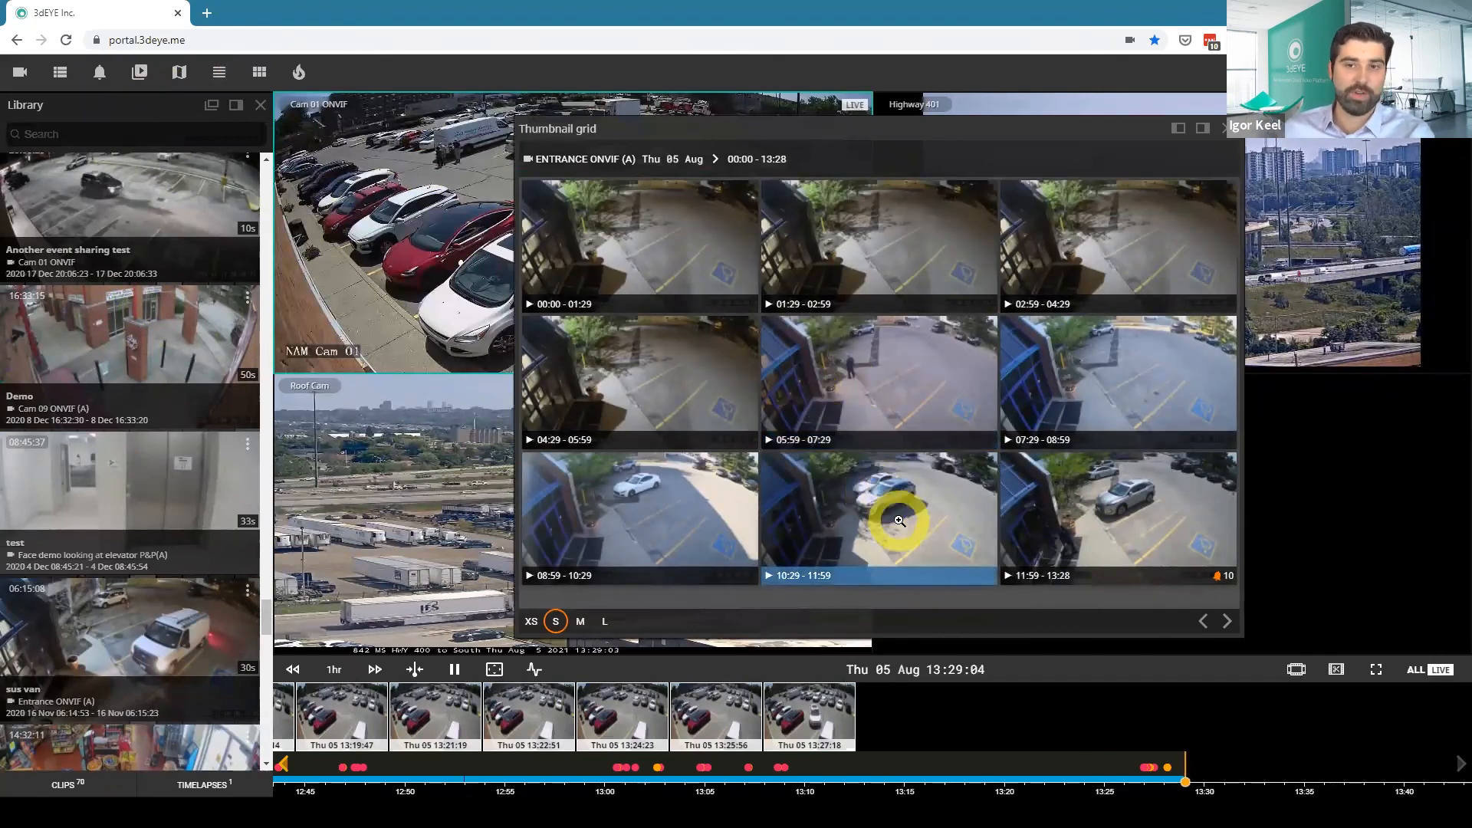
click(899, 521)
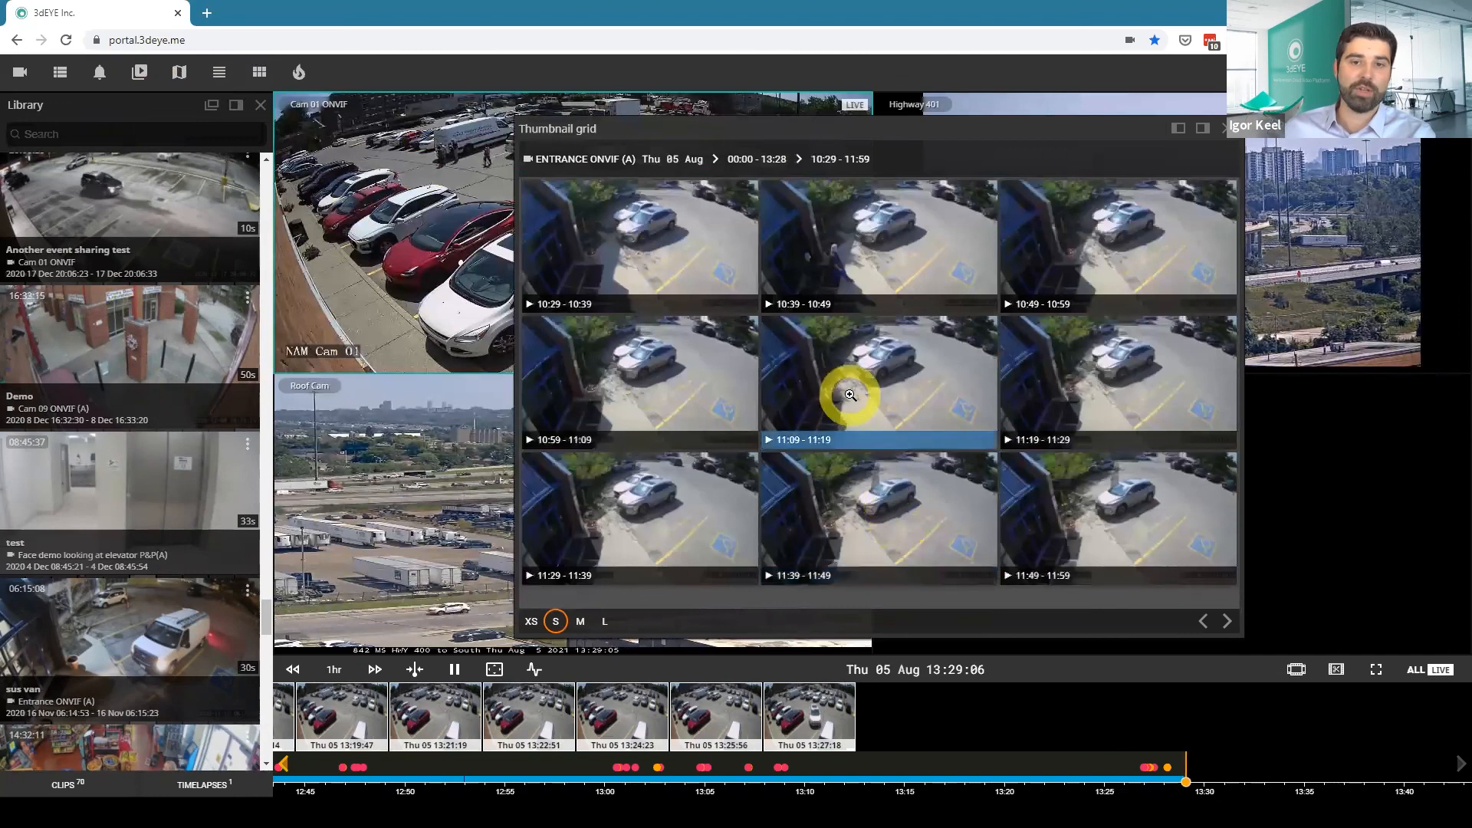
click(850, 395)
click(851, 397)
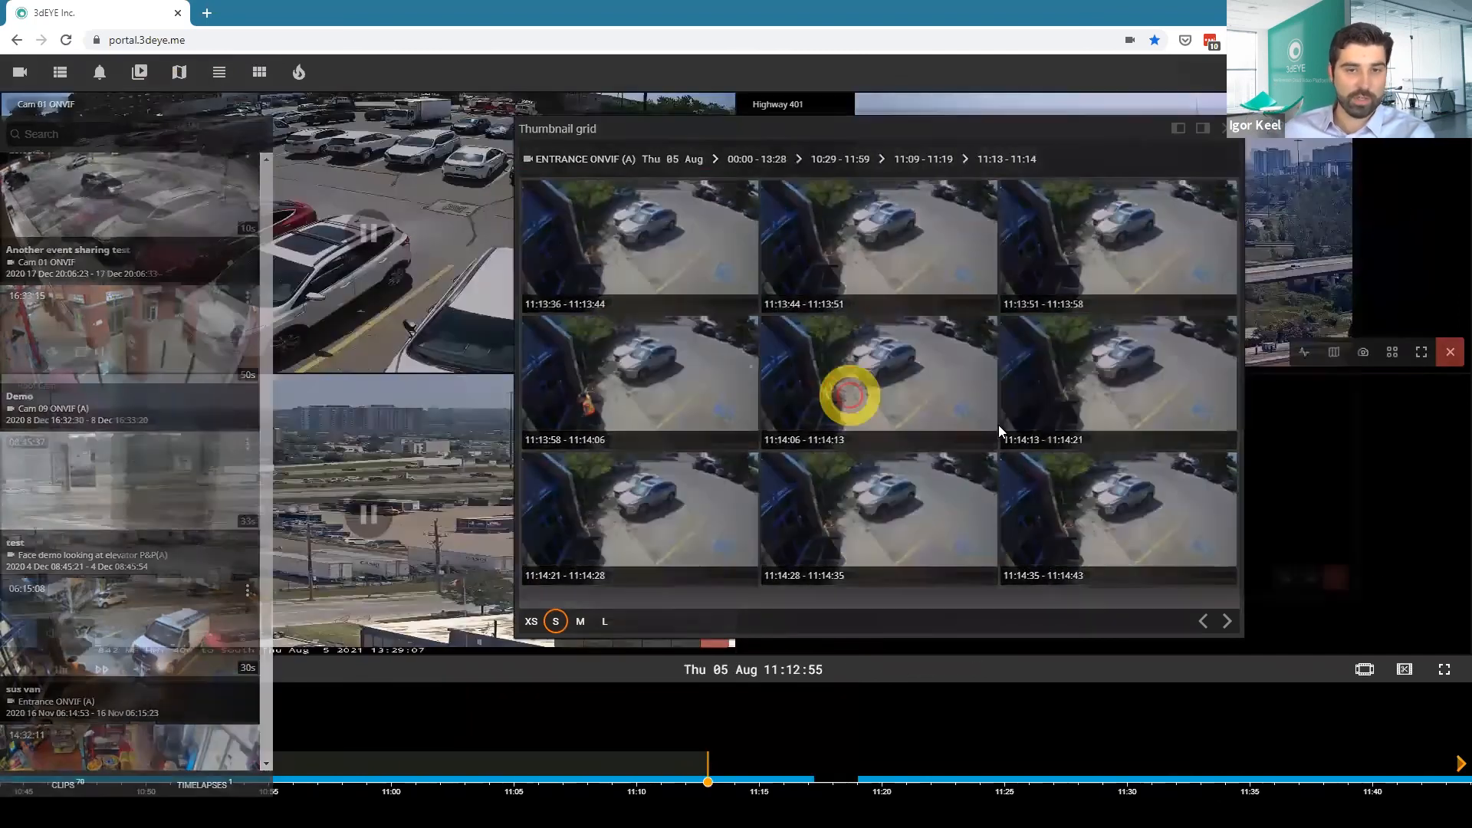
click(989, 437)
click(1428, 628)
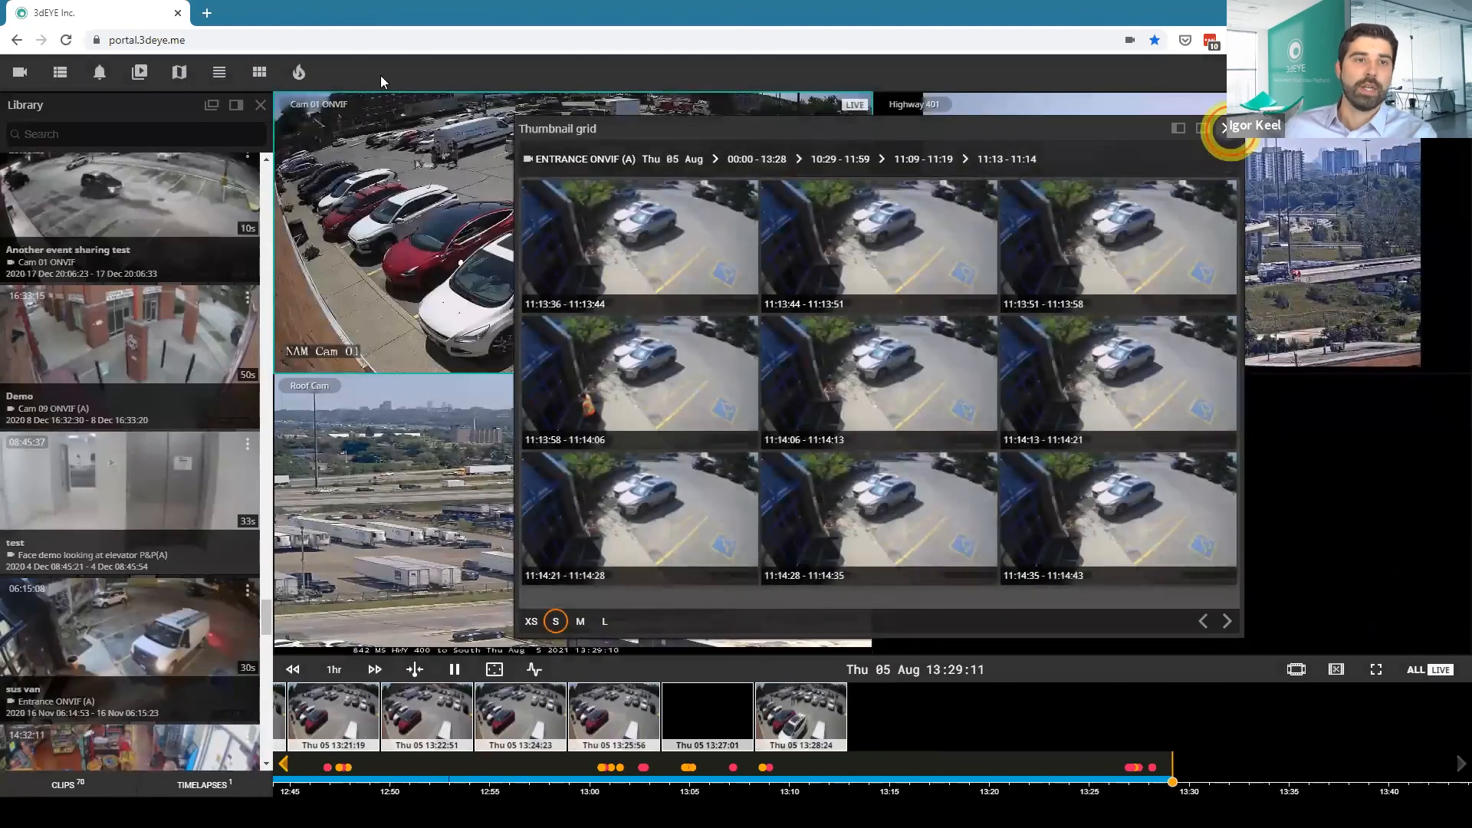
click(1227, 129)
Open the Entrance ONVIF (A) heatmaps, enlarge the one for Wed 4 Aug 17:00 - 21:00, and close the heatmaps.
click(299, 72)
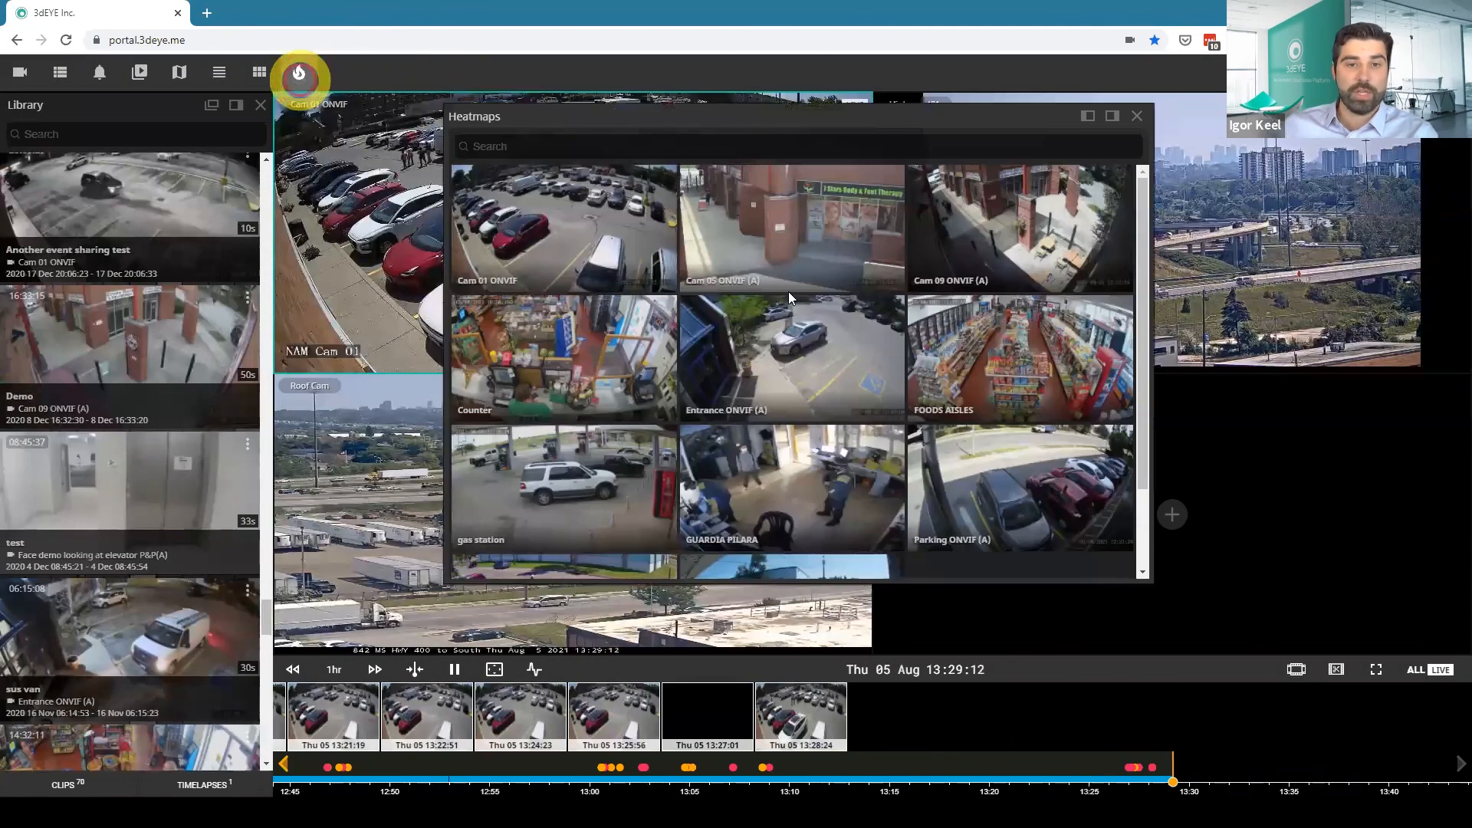
click(822, 326)
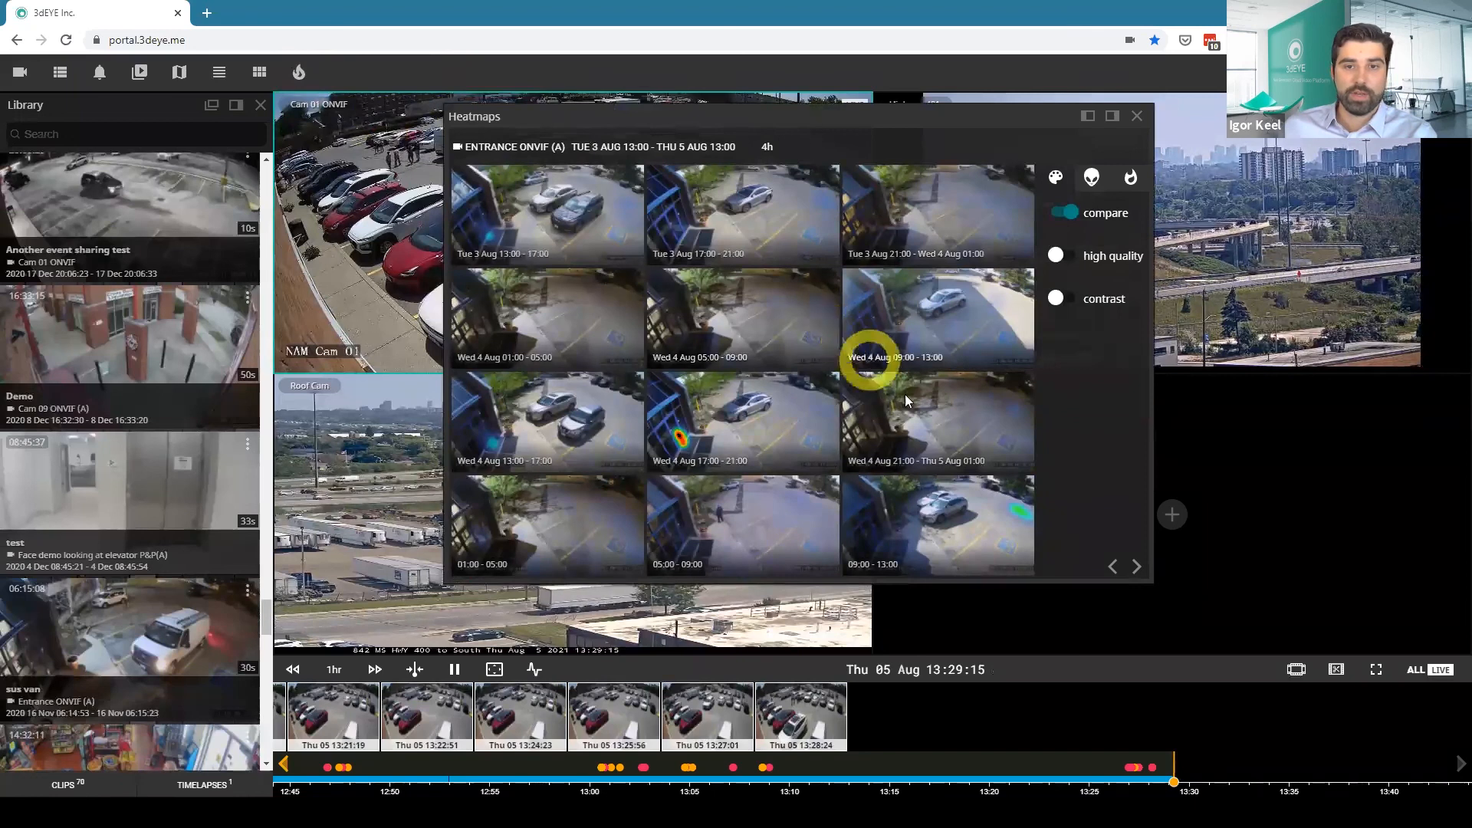
click(682, 454)
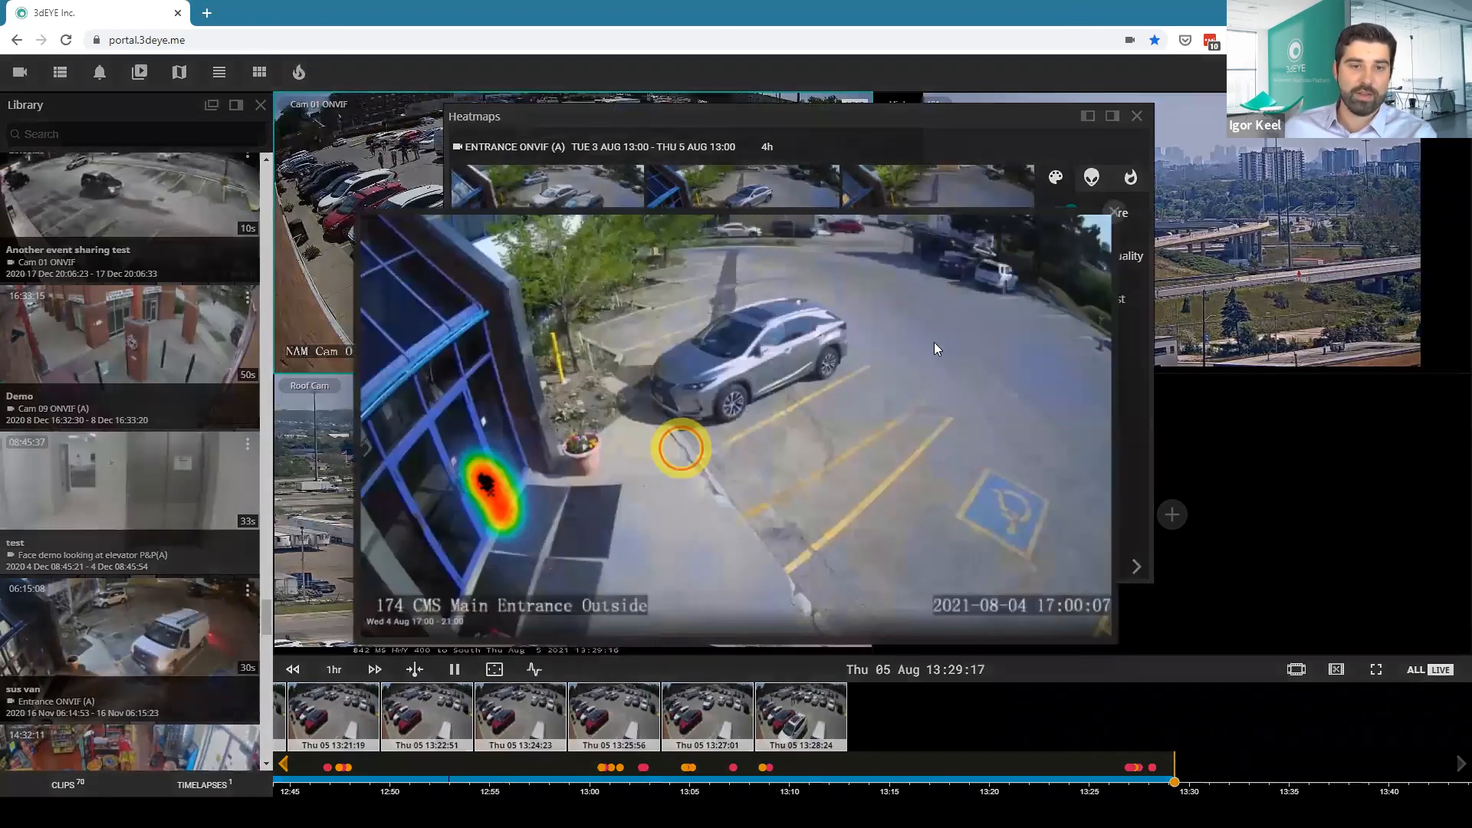
click(1125, 207)
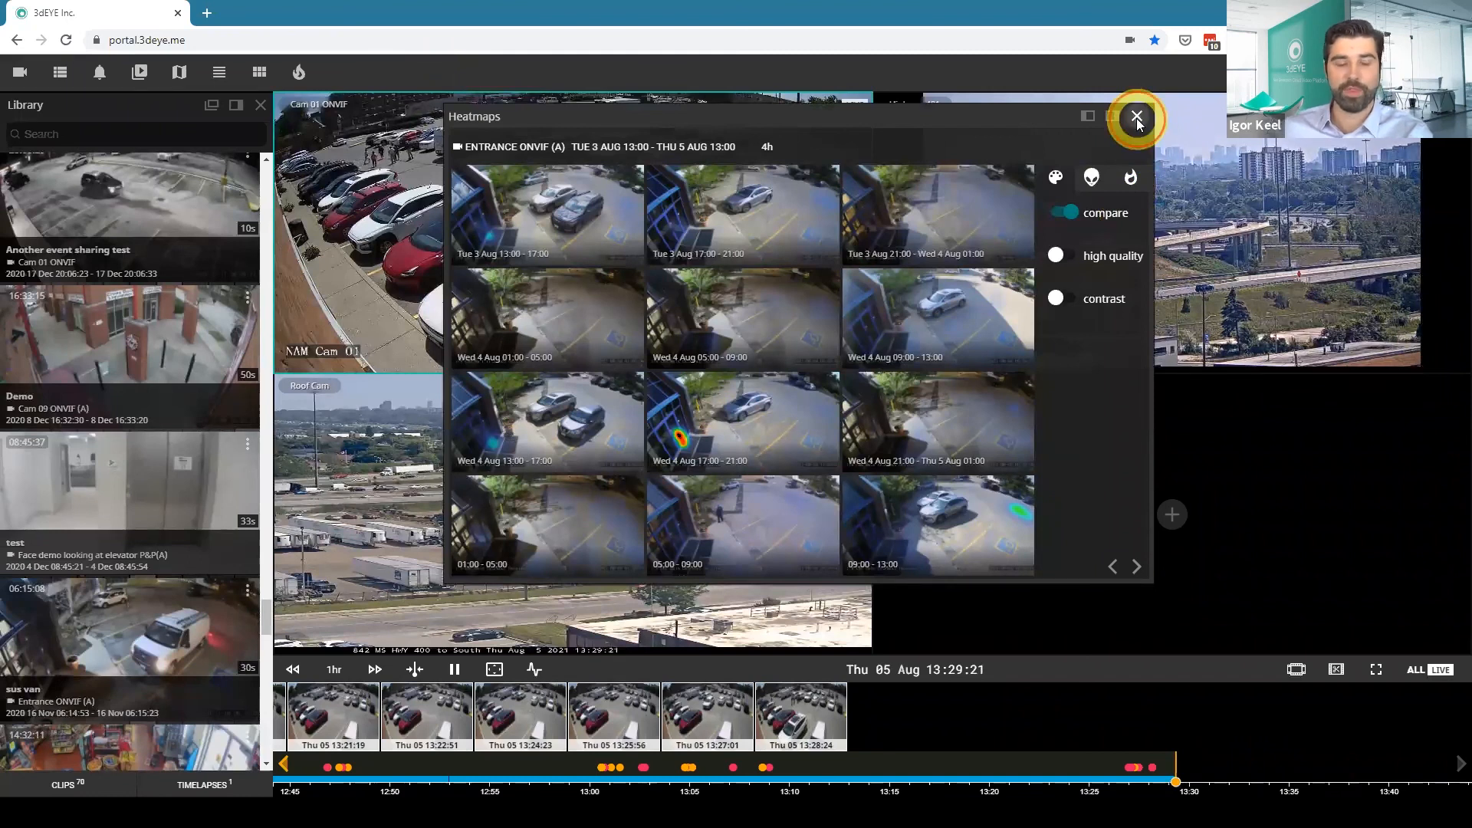
click(1137, 118)
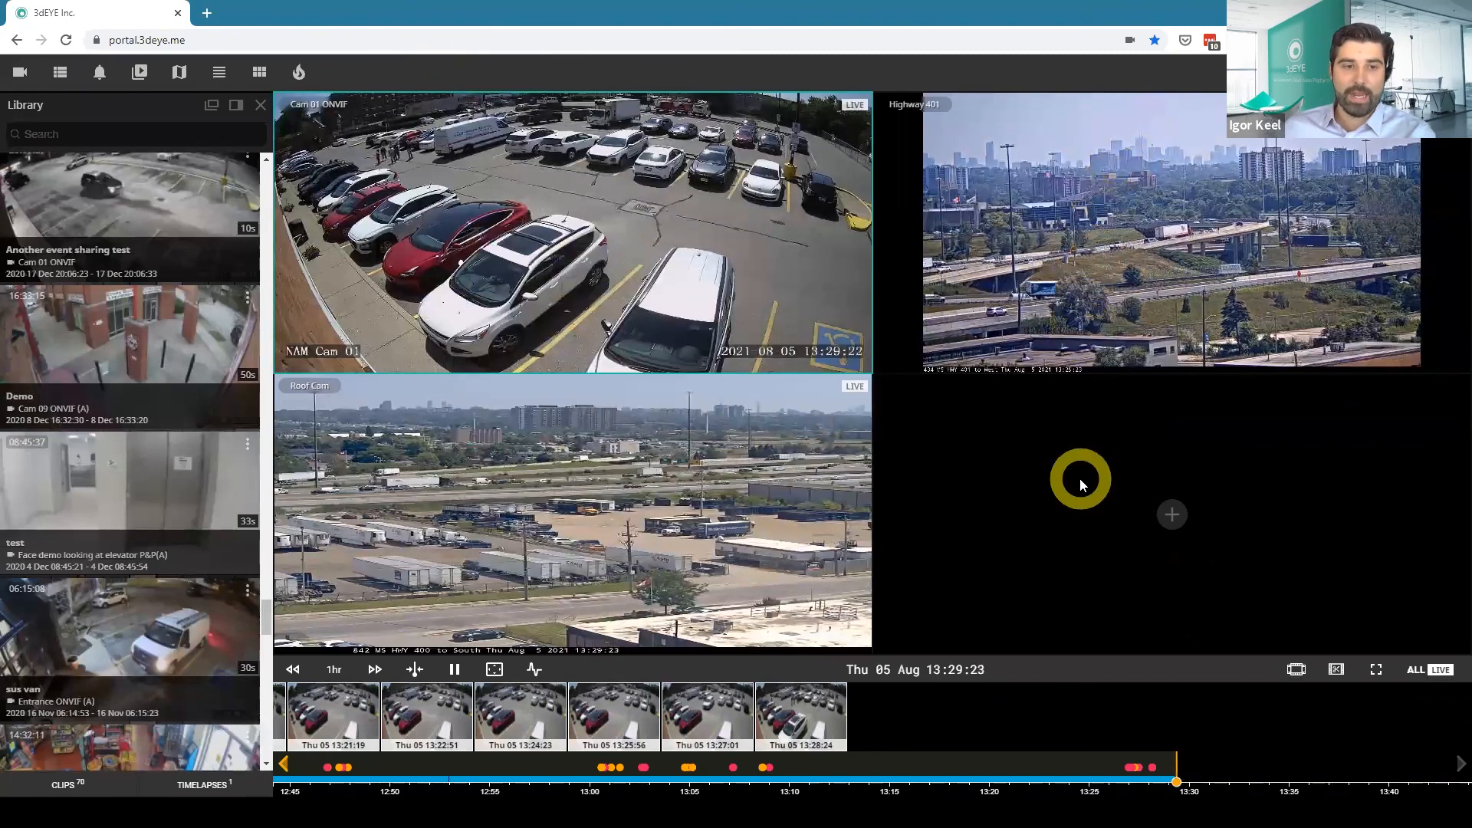